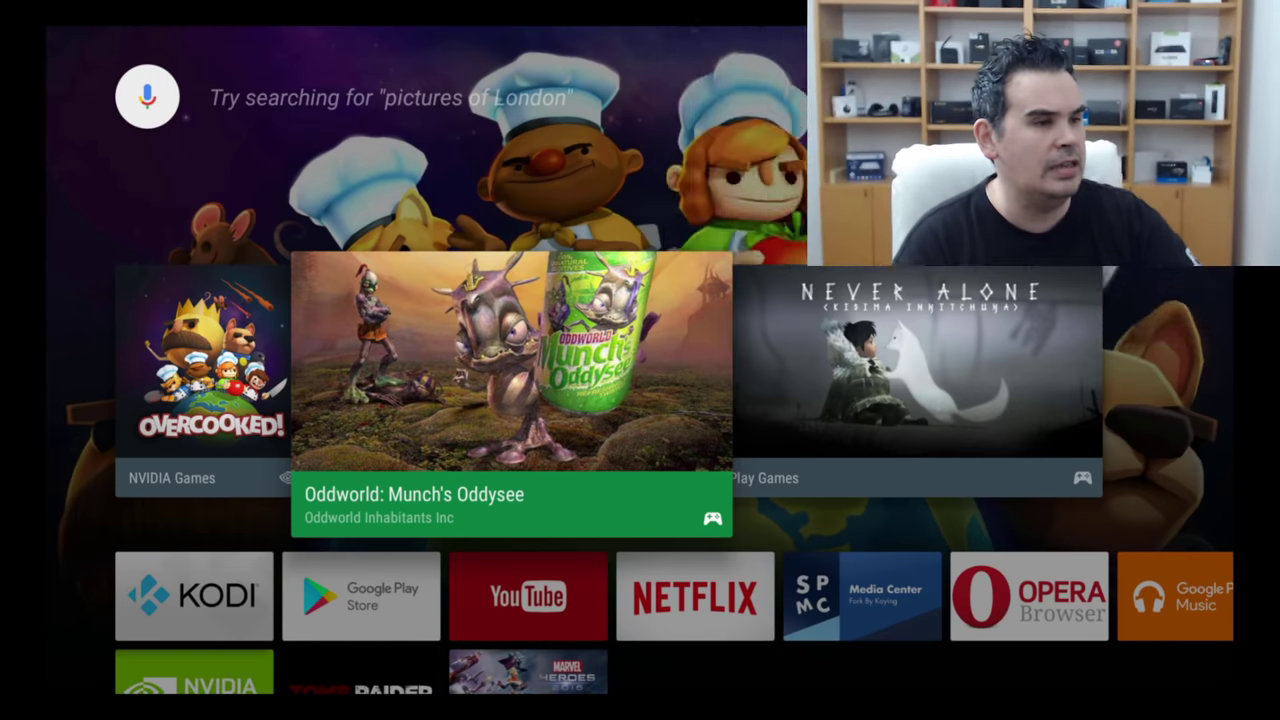
Step: Look over the home launcher rows, then return focus to the installed apps row
key("Right")
key("Down")
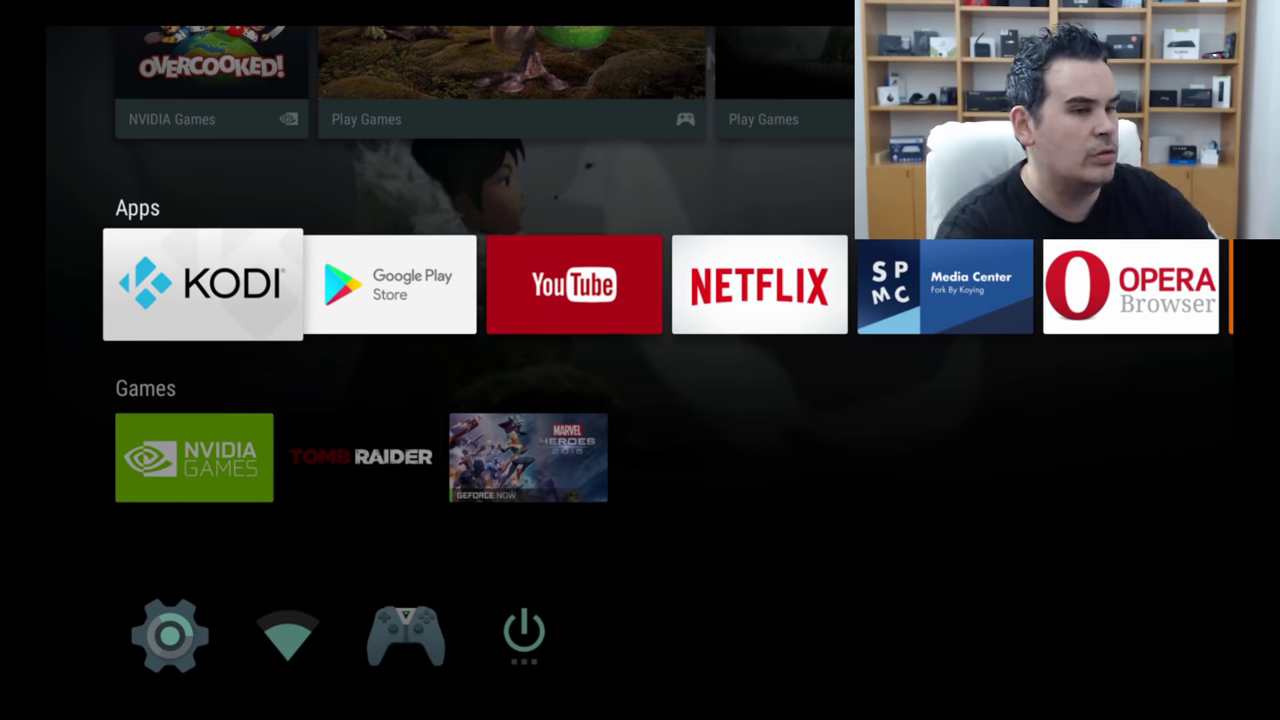
key("Down")
key("Down")
key("Up")
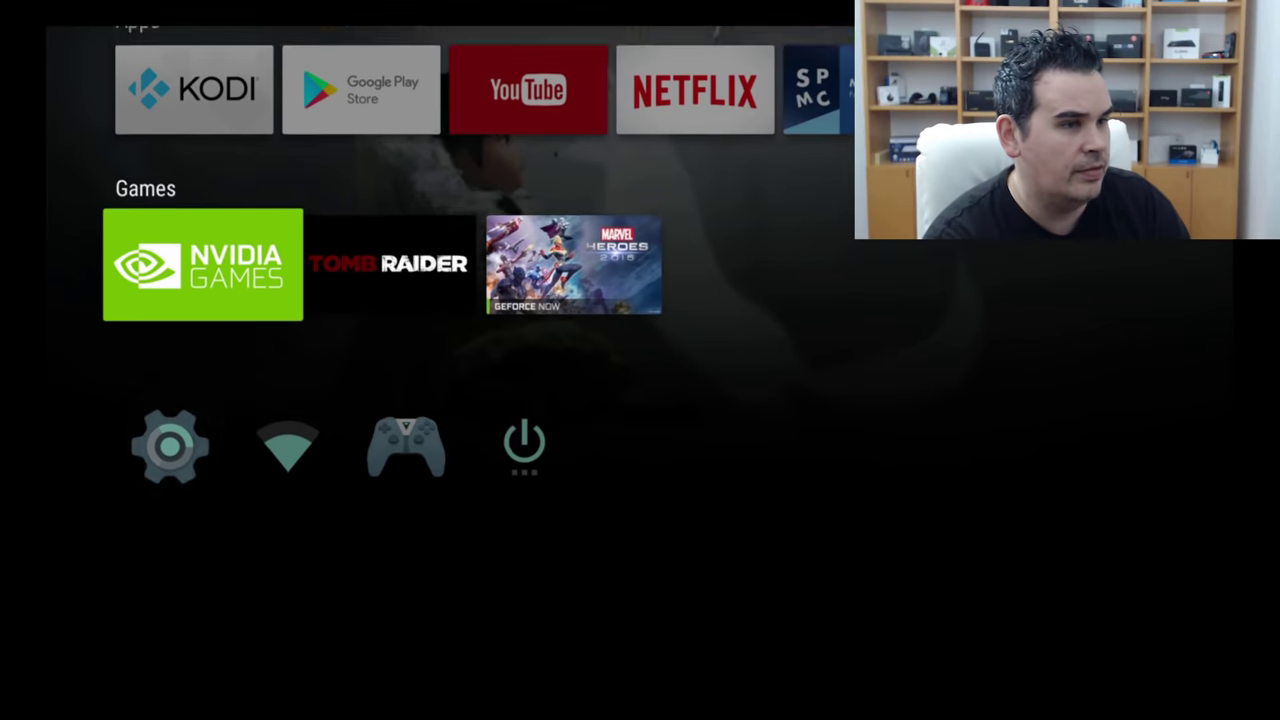
key("Up")
key("Up")
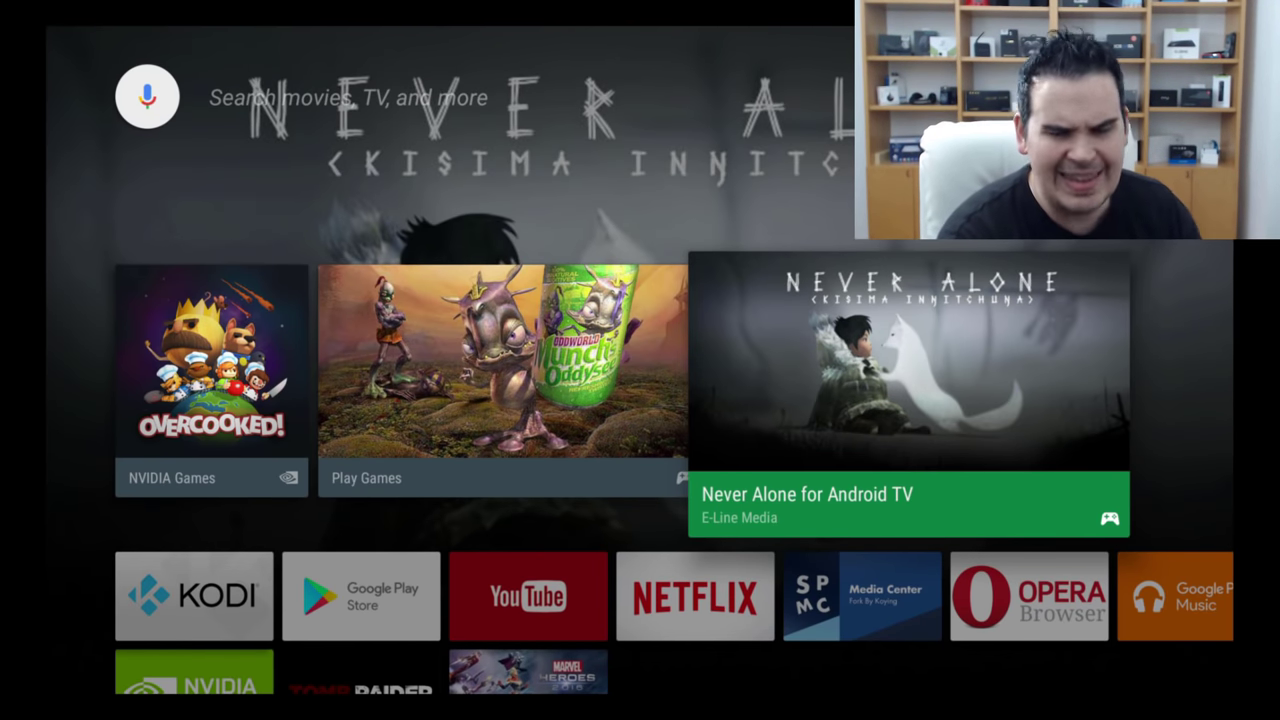
key("Left")
key("Left")
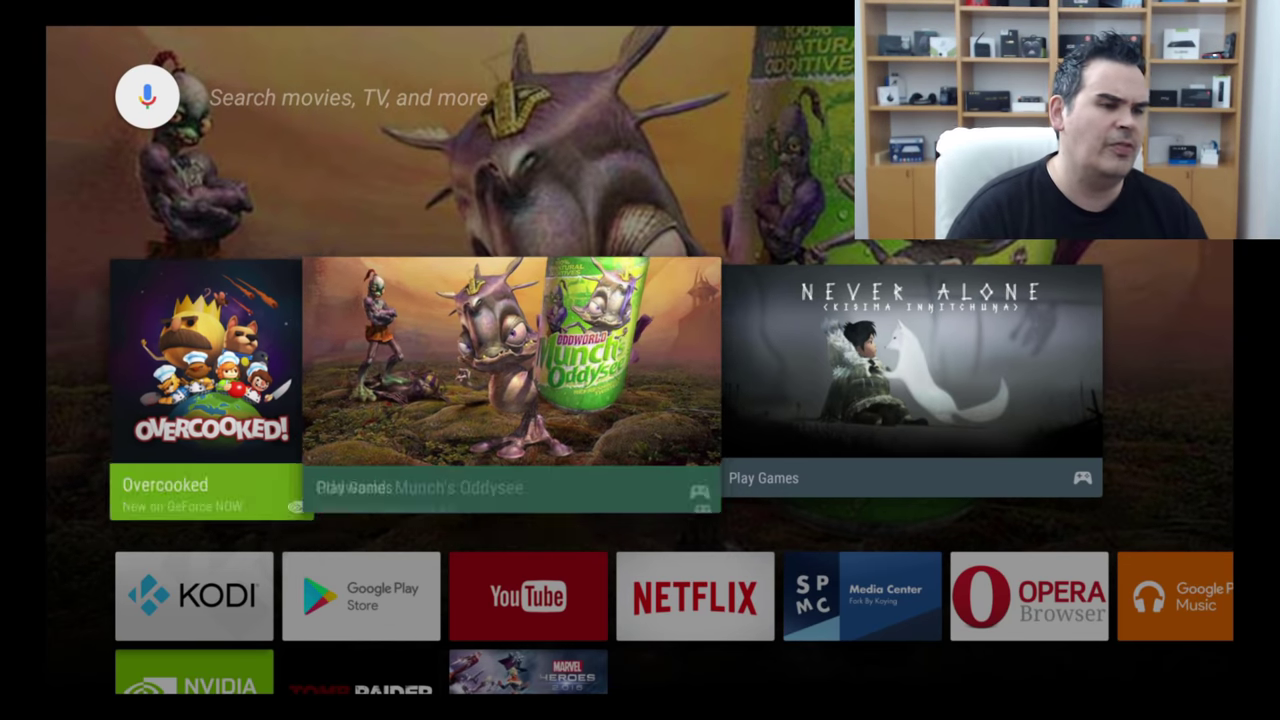
key("Down")
Step: Browse along the apps row and settle back on the Opera Browser tile
key("Right")
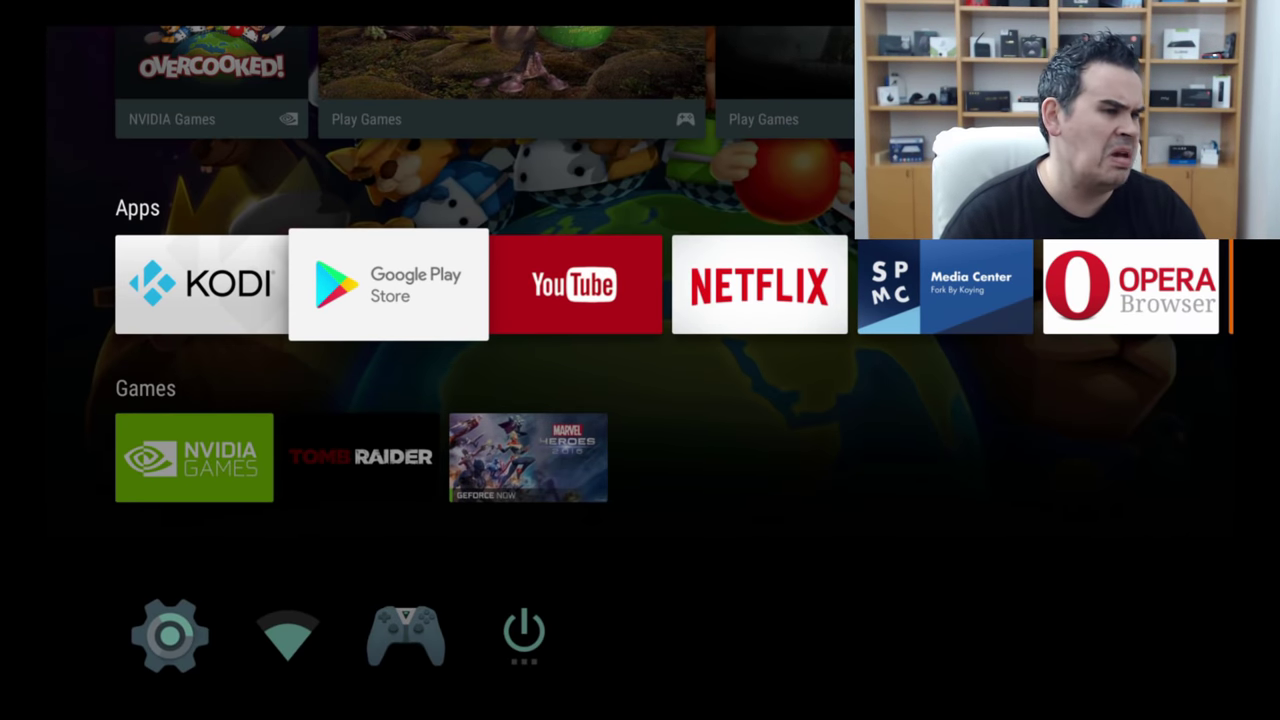
key("Right")
key("Right")
key("Right")
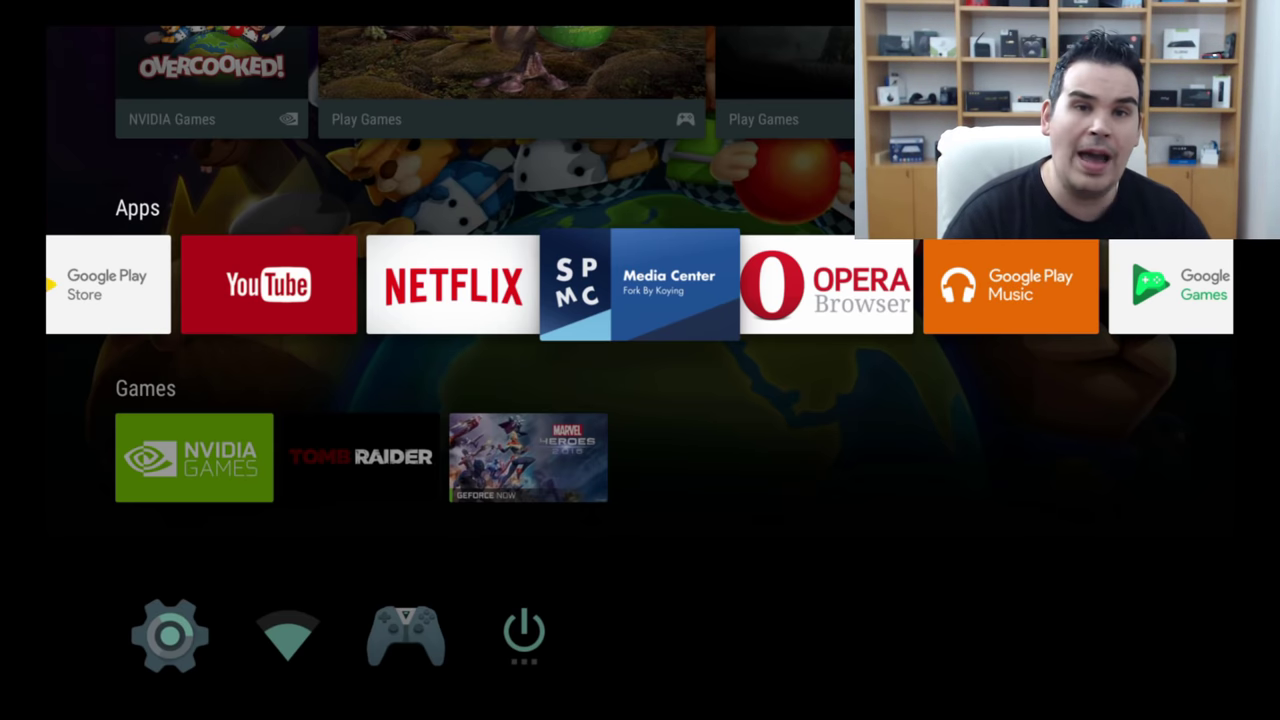
key("Right")
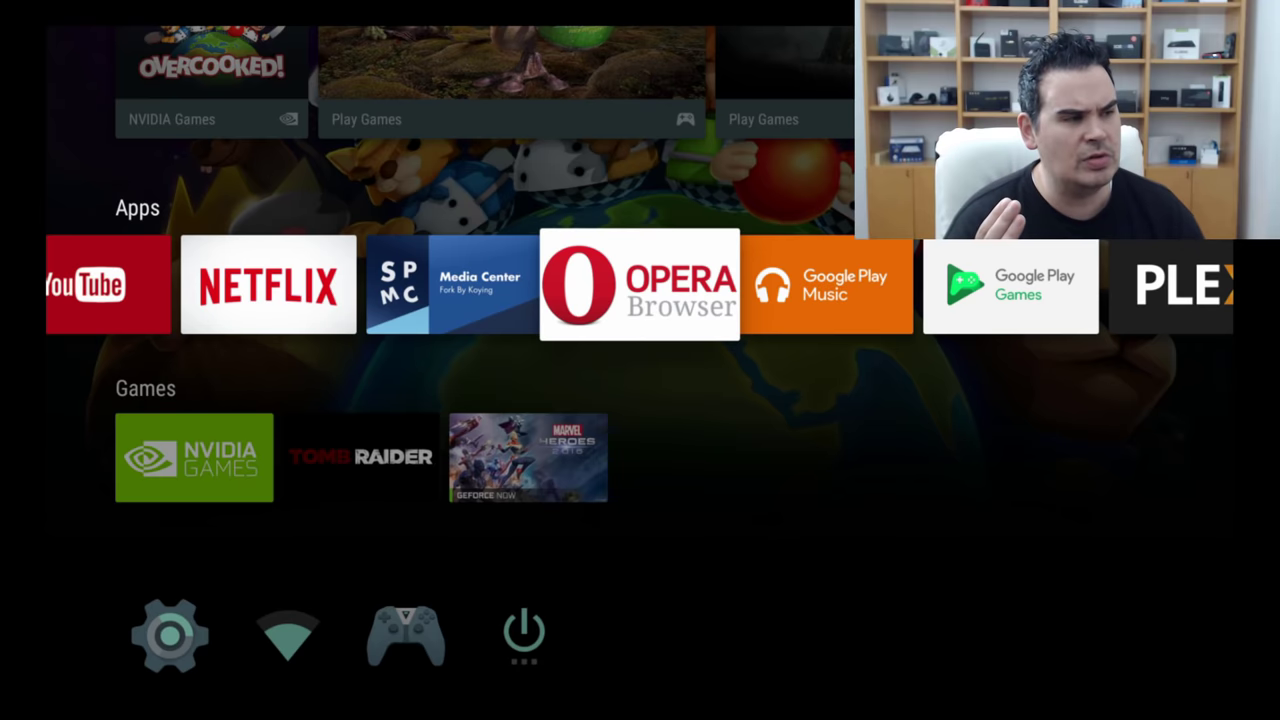
key("Right")
key("Right")
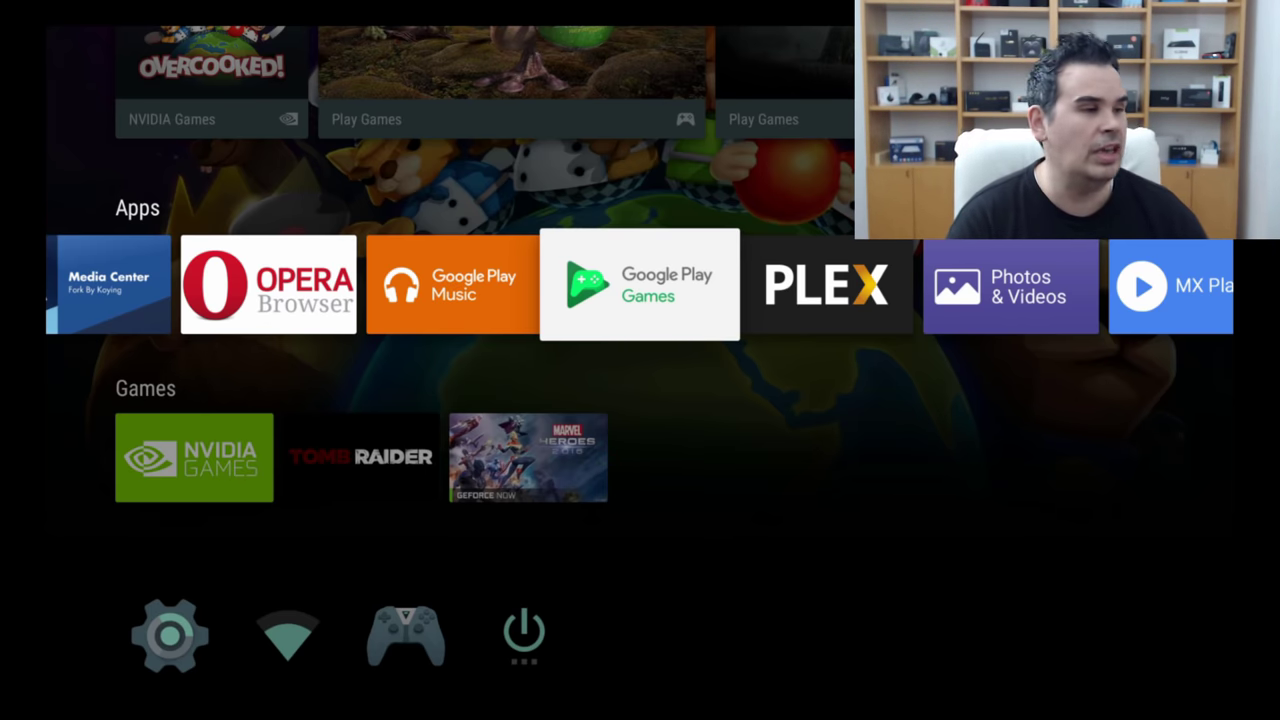
key("Right")
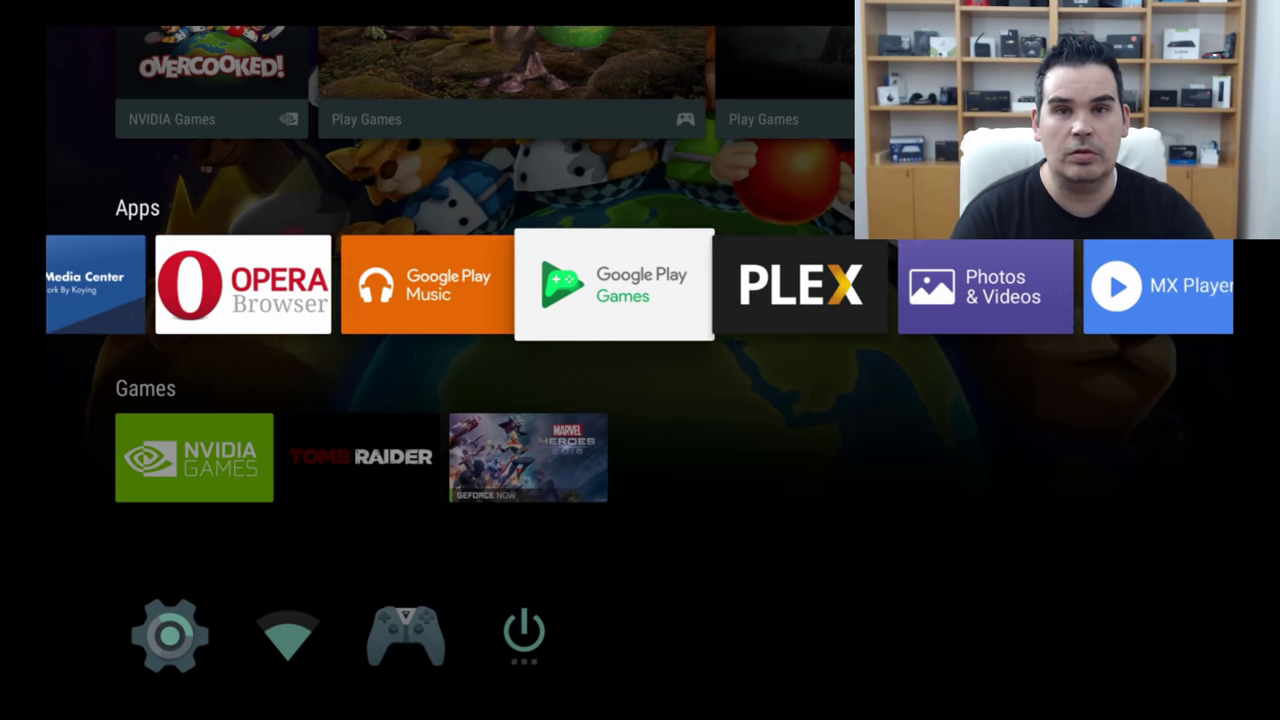
key("Right")
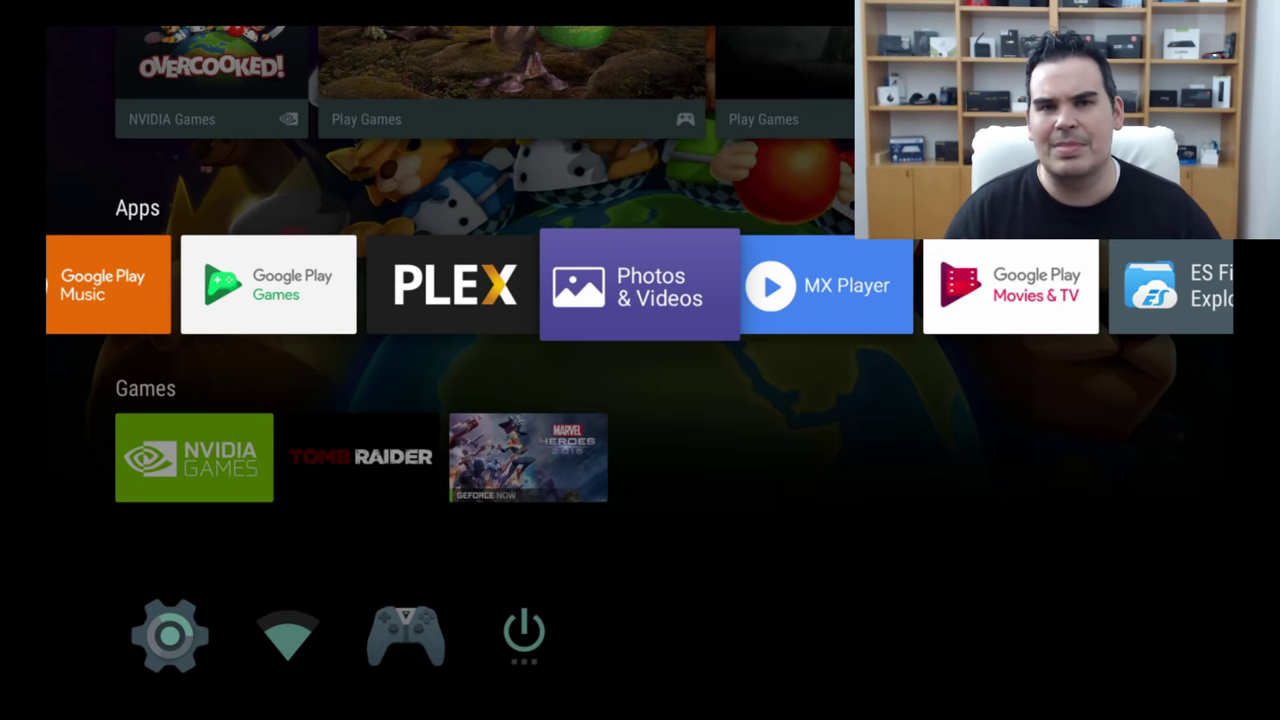
key("Left")
key("Left")
key("Left")
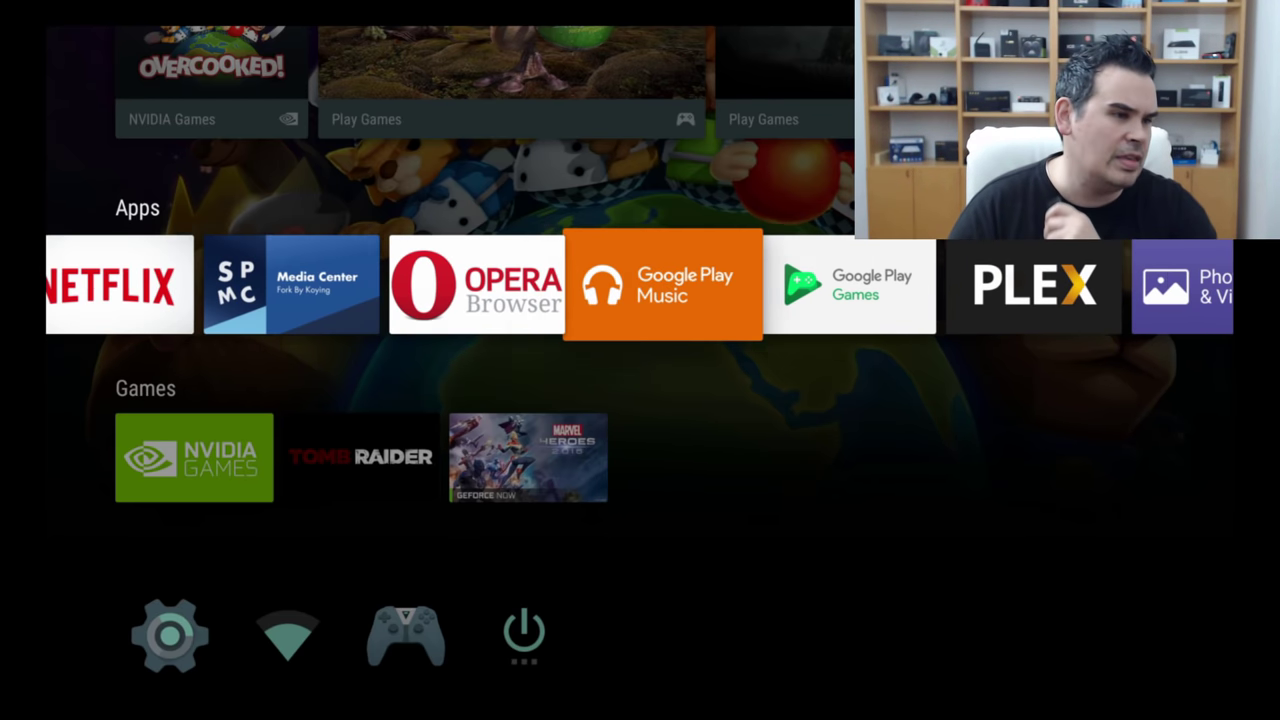
key("Left")
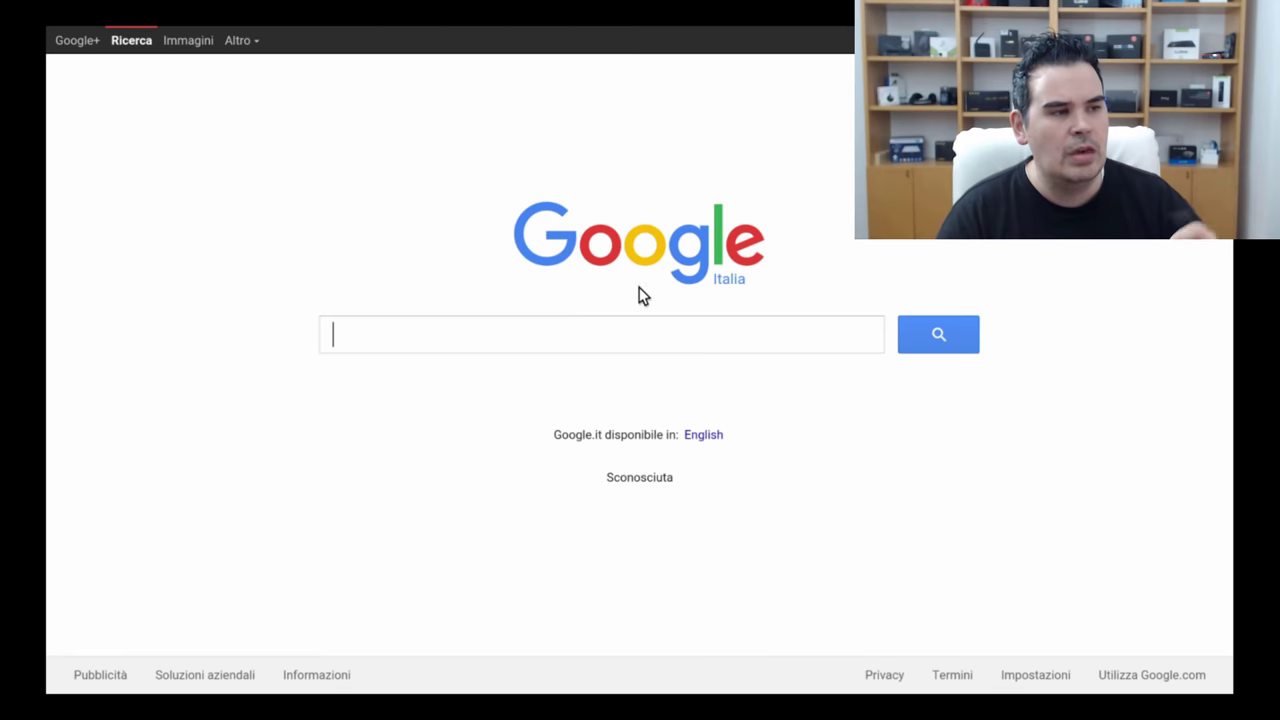
Step: Start editing Opera's web address and erase most of the old Google address
key("Menu")
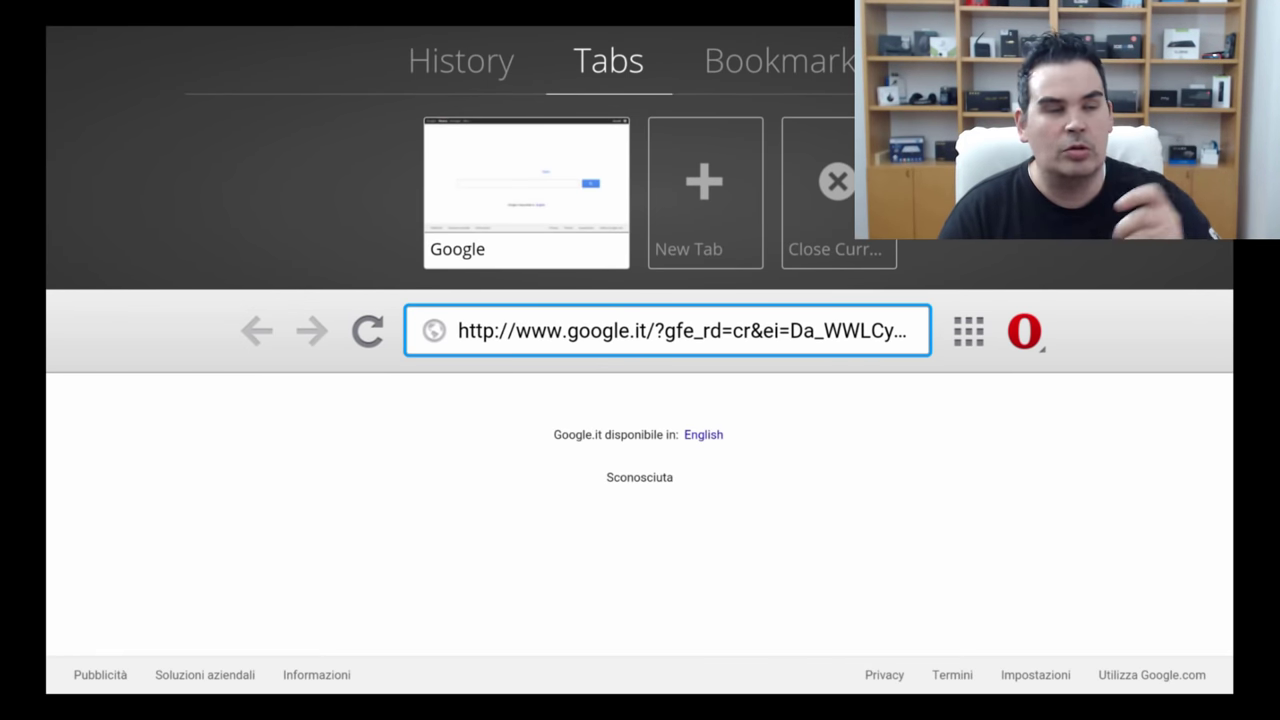
key("Menu")
key("Menu")
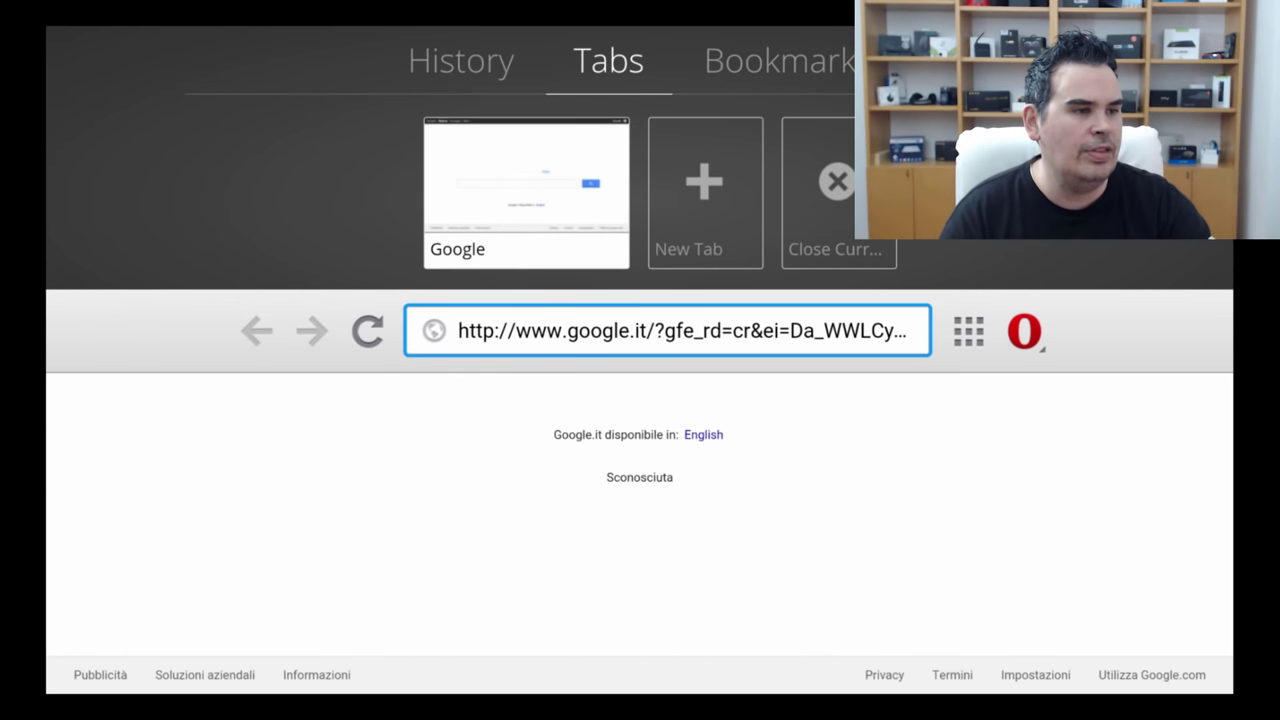
key("Return")
key("Down")
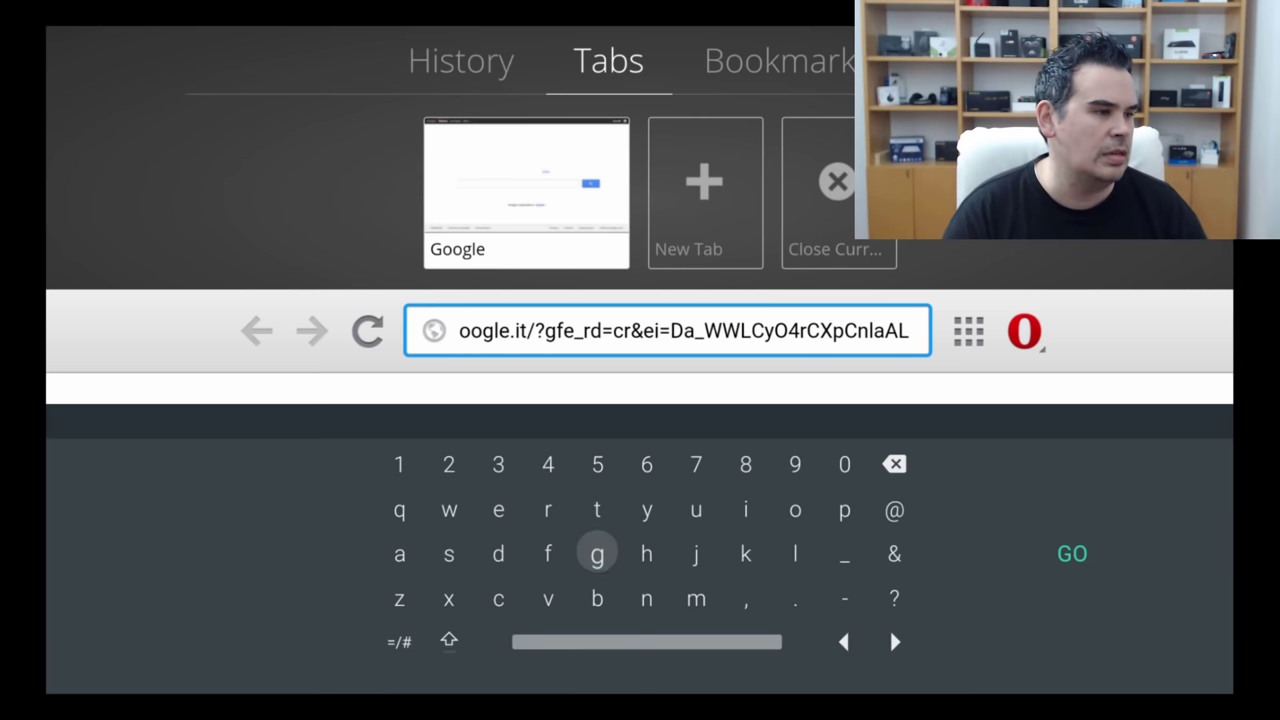
key("Right")
key("Right")
key("Right")
key("Right")
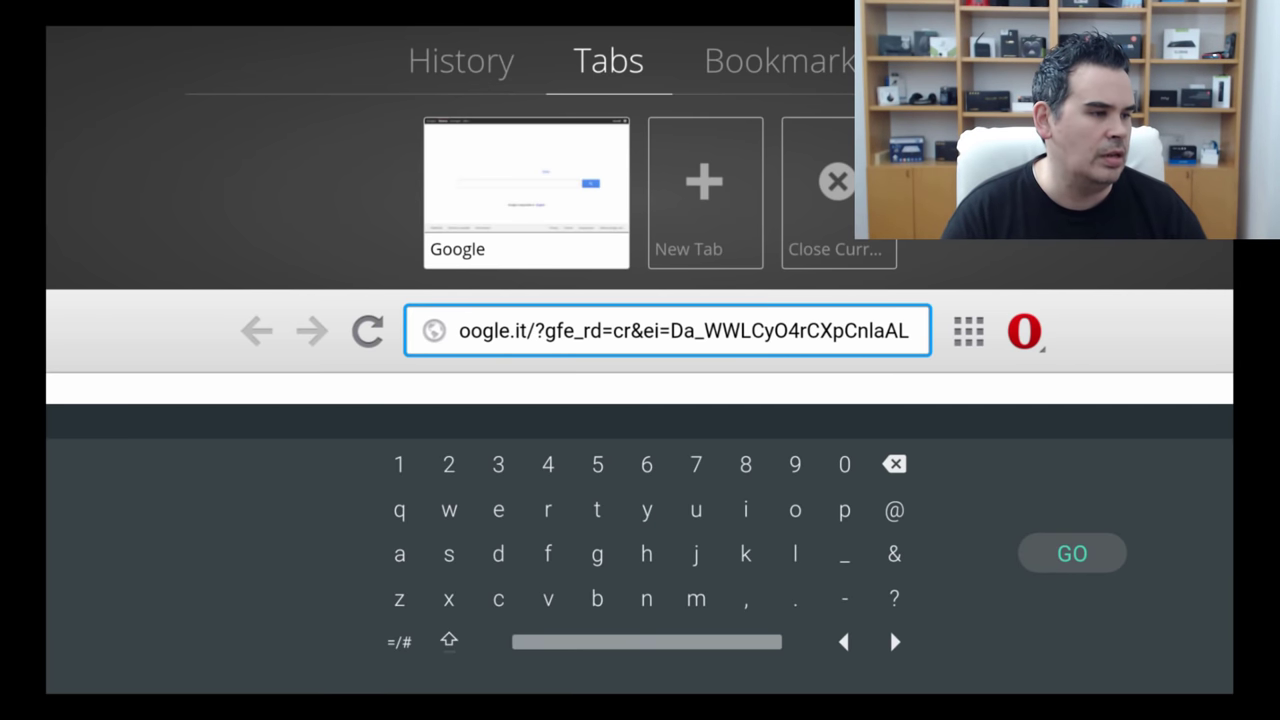
key("Left")
key("Up")
key("Up")
key("Return")
key("Return")
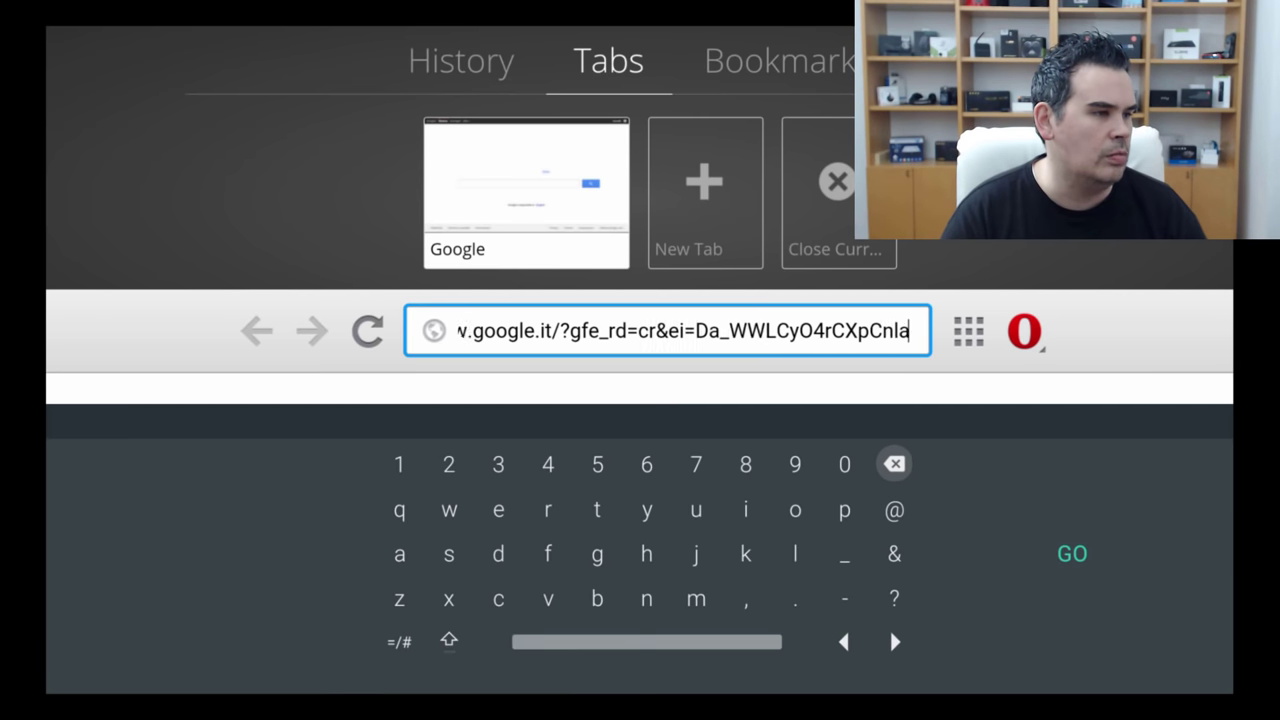
key("Return")
key("Return")
key("Return")
key("Return")
key("Return")
key("Return")
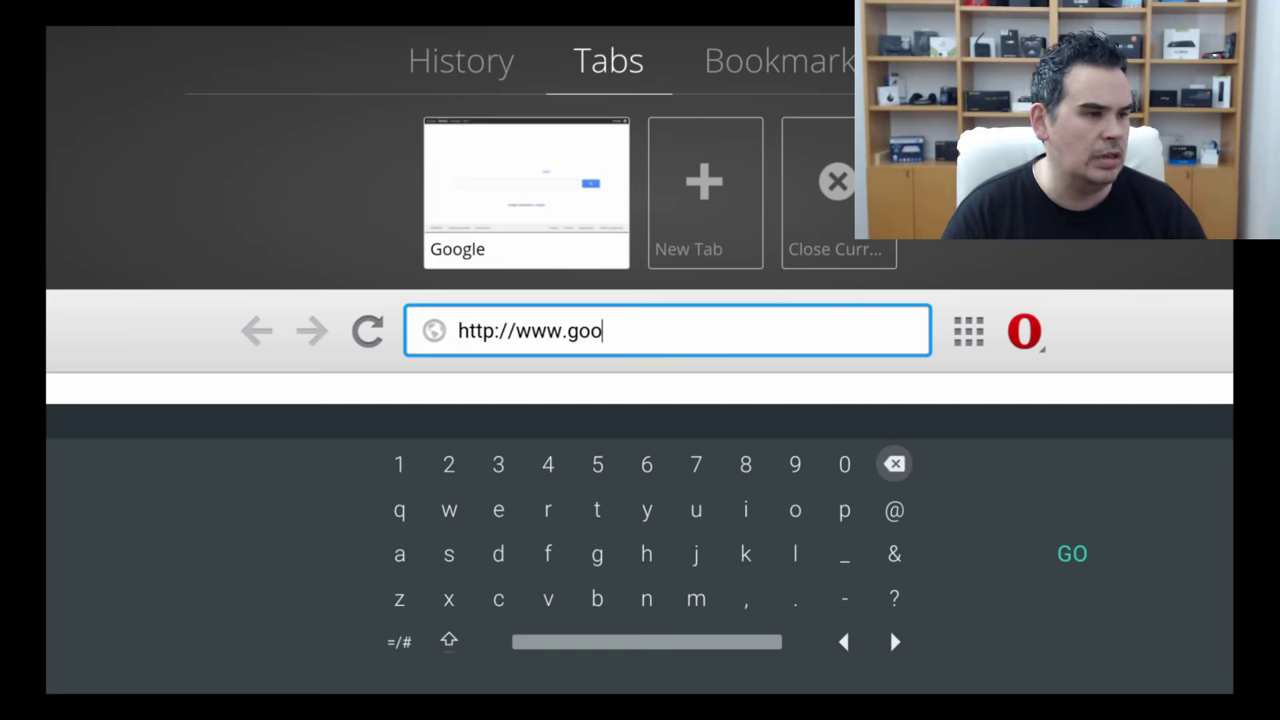
key("Return")
key("Return")
key("Return")
key("Return")
key("Return")
key("Down")
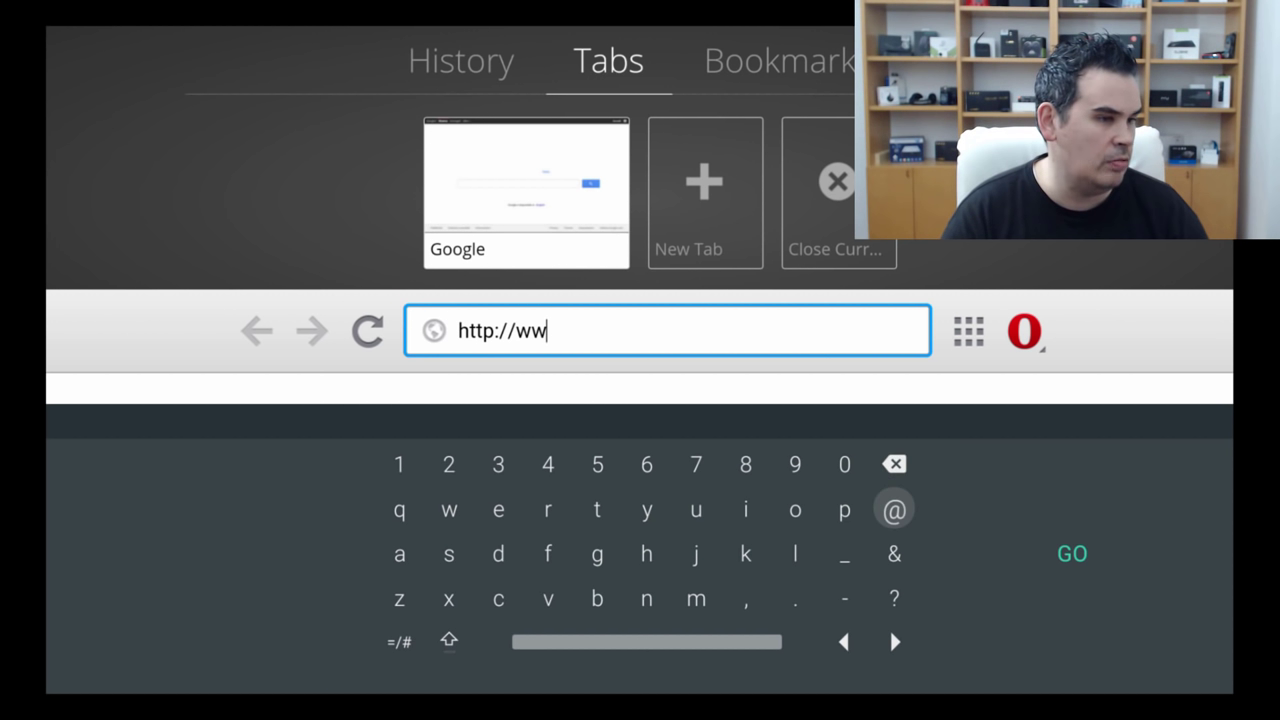
key("Left")
key("Left")
key("Left")
key("Left")
key("Left")
key("Left")
key("Left")
key("Left")
key("Left")
key("Left")
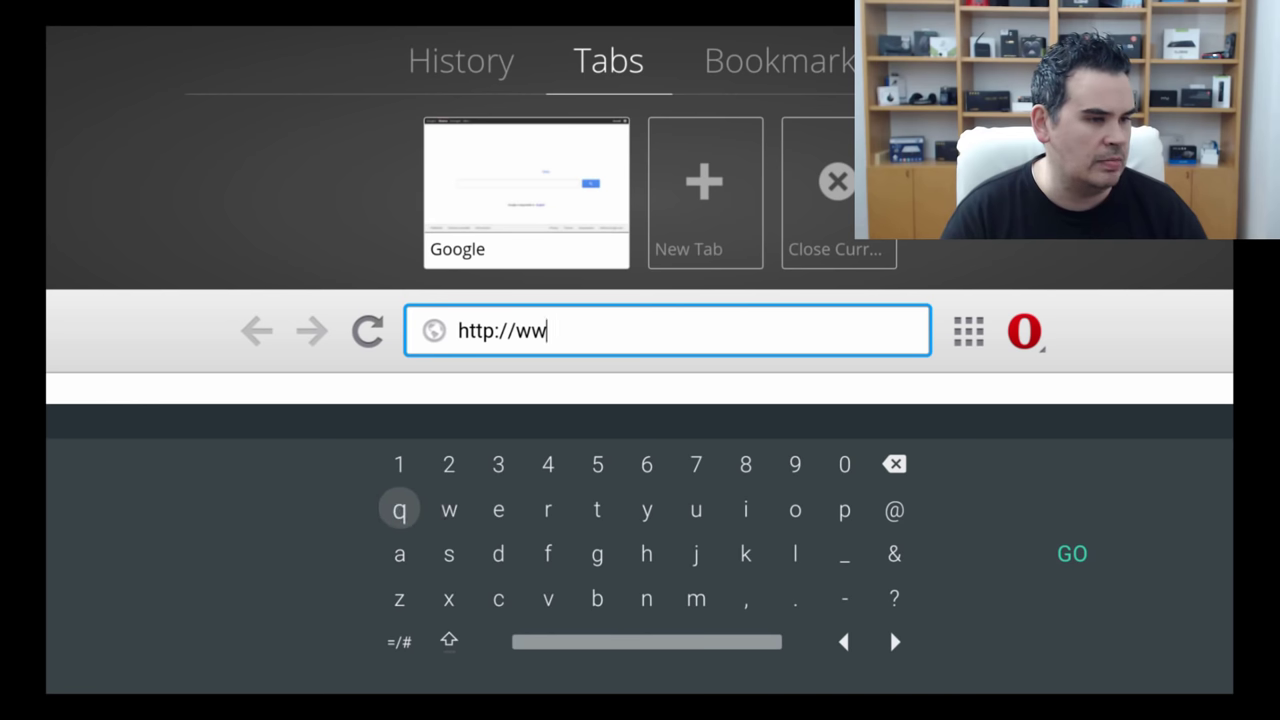
key("Right")
key("Down")
key("Down")
key("Right")
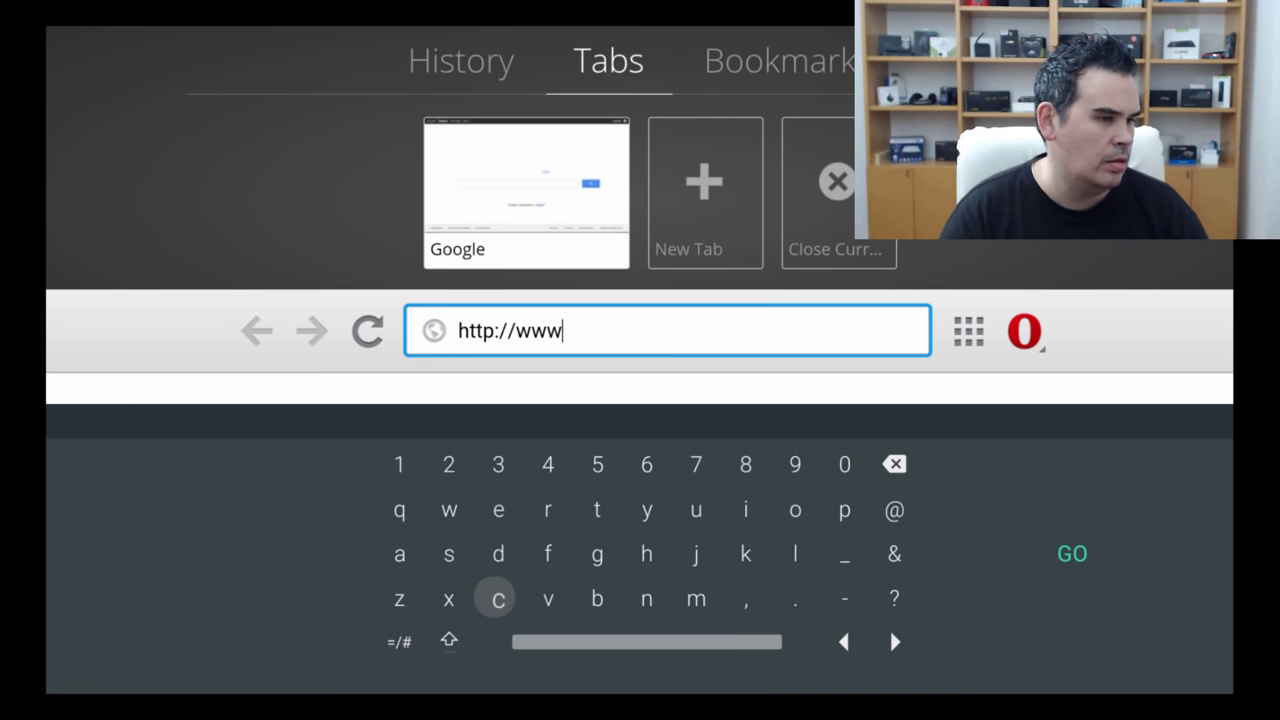
key("Right")
key("Right")
key("Right")
key("Right")
key("Right")
key("Right")
key("Right")
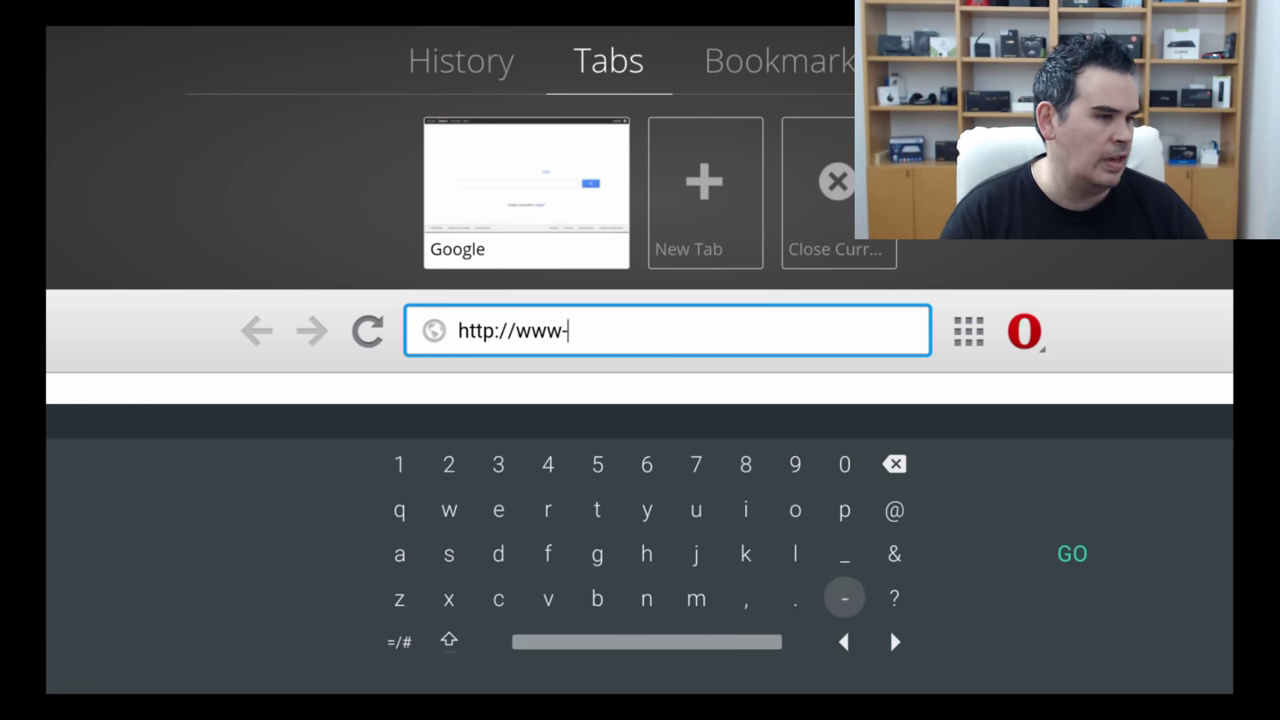
key("Right")
key("Up")
key("Up")
key("Up")
key("Return")
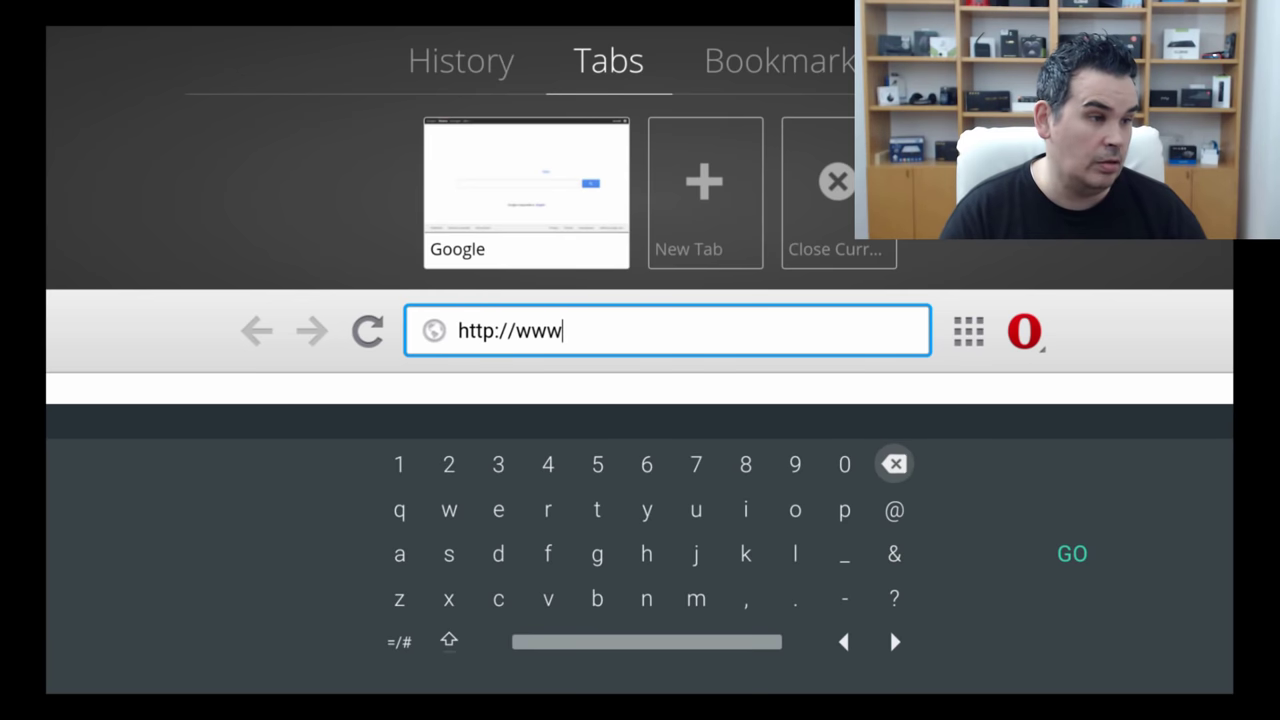
key("Down")
key("Down")
key("Down")
key("Down")
key("Left")
key("Left")
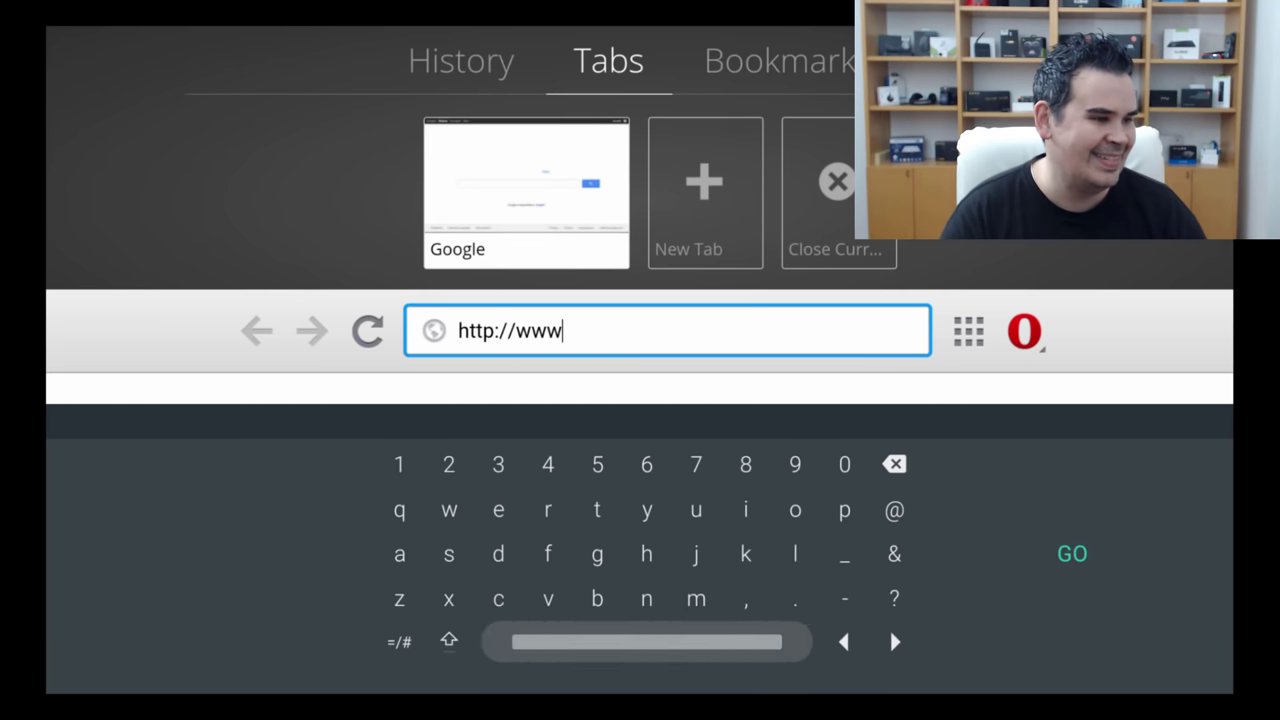
key("Up")
key("Return")
key("Left")
key("Left")
Step: Begin the site name with 'dimi' on the on-screen keyboard
key("Left")
key("Left")
key("Left")
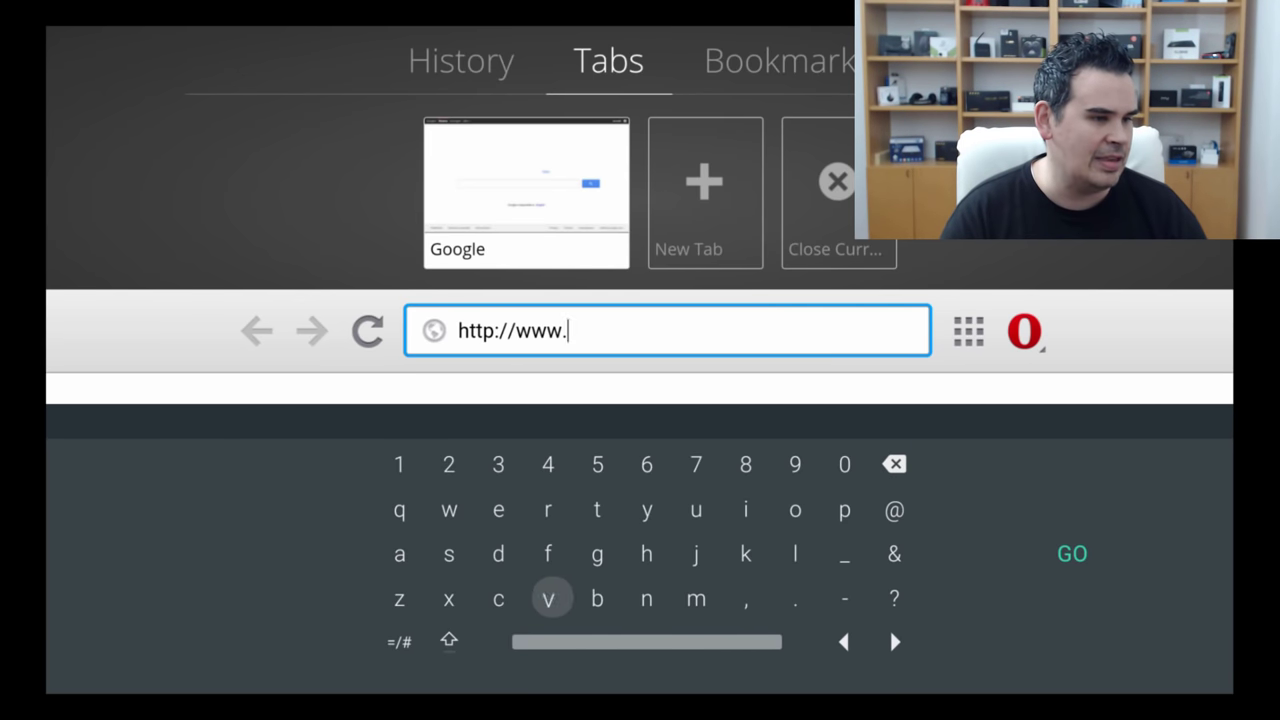
key("Left")
key("Left")
key("Up")
key("Right")
key("Return")
key("Up")
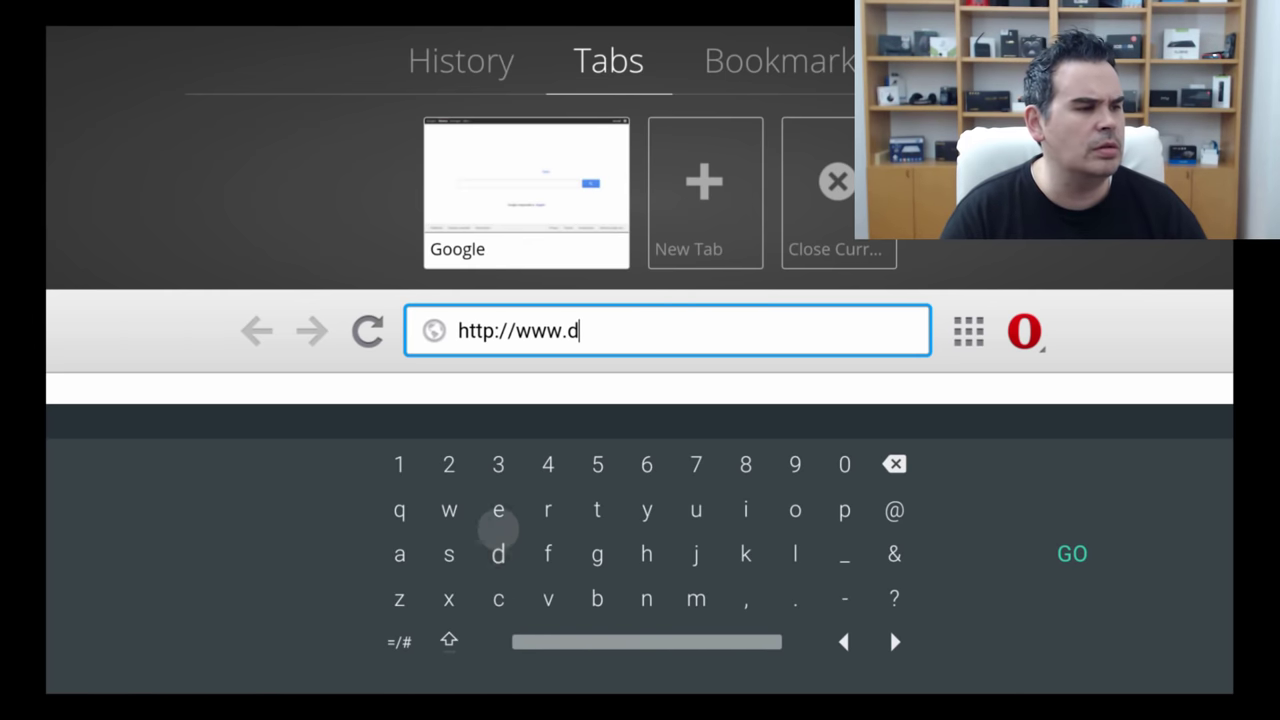
key("Right")
key("Right")
key("Right")
key("Right")
key("Right")
key("Right")
key("Left")
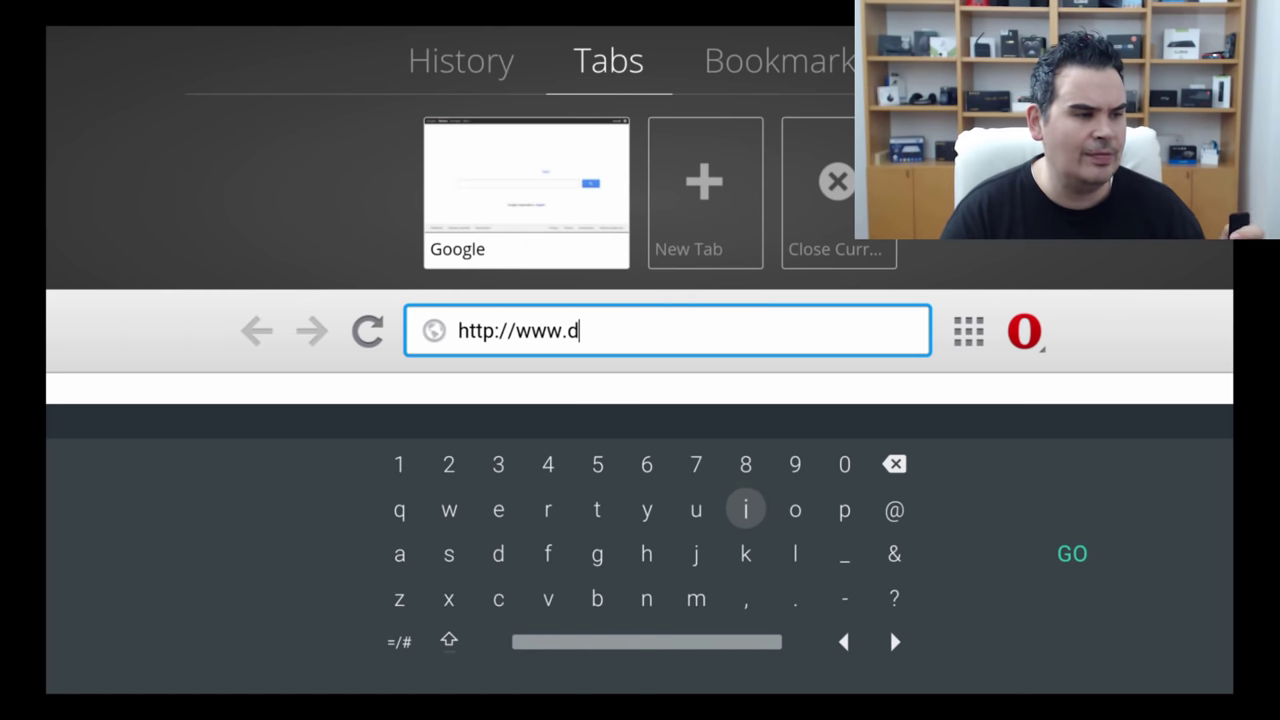
key("Return")
key("Down")
key("Down")
key("Left")
key("Return")
key("Up")
key("Up")
key("Up")
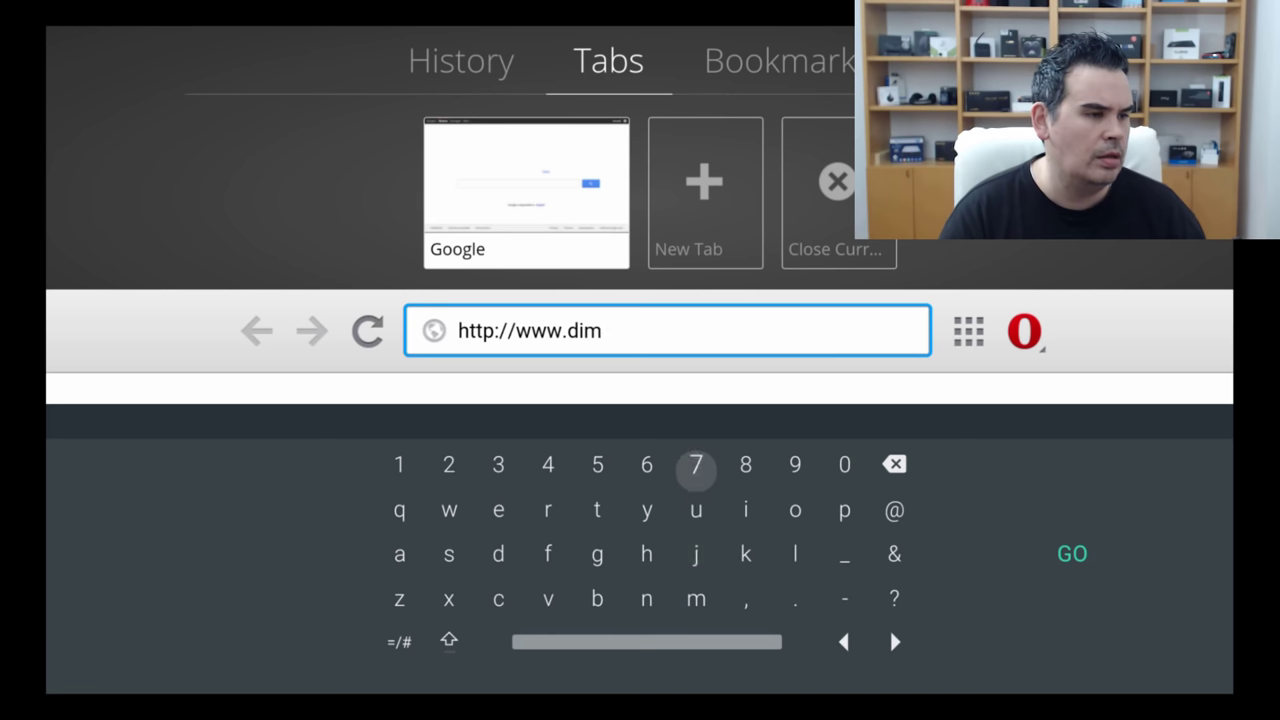
key("Right")
key("Down")
key("Return")
key("Left")
key("Left")
key("Left")
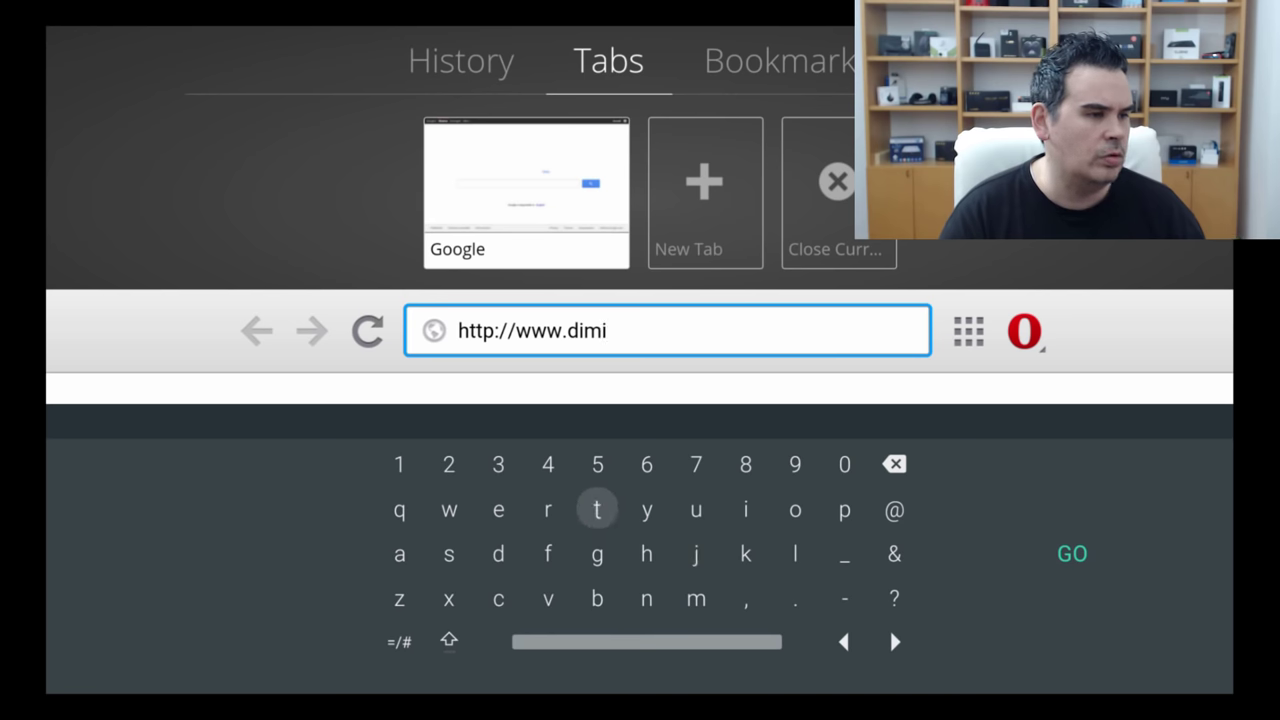
Step: Finish spelling 'dimitrology' in the address
key("Left")
key("Return")
key("Right")
key("Right")
key("Right")
key("Right")
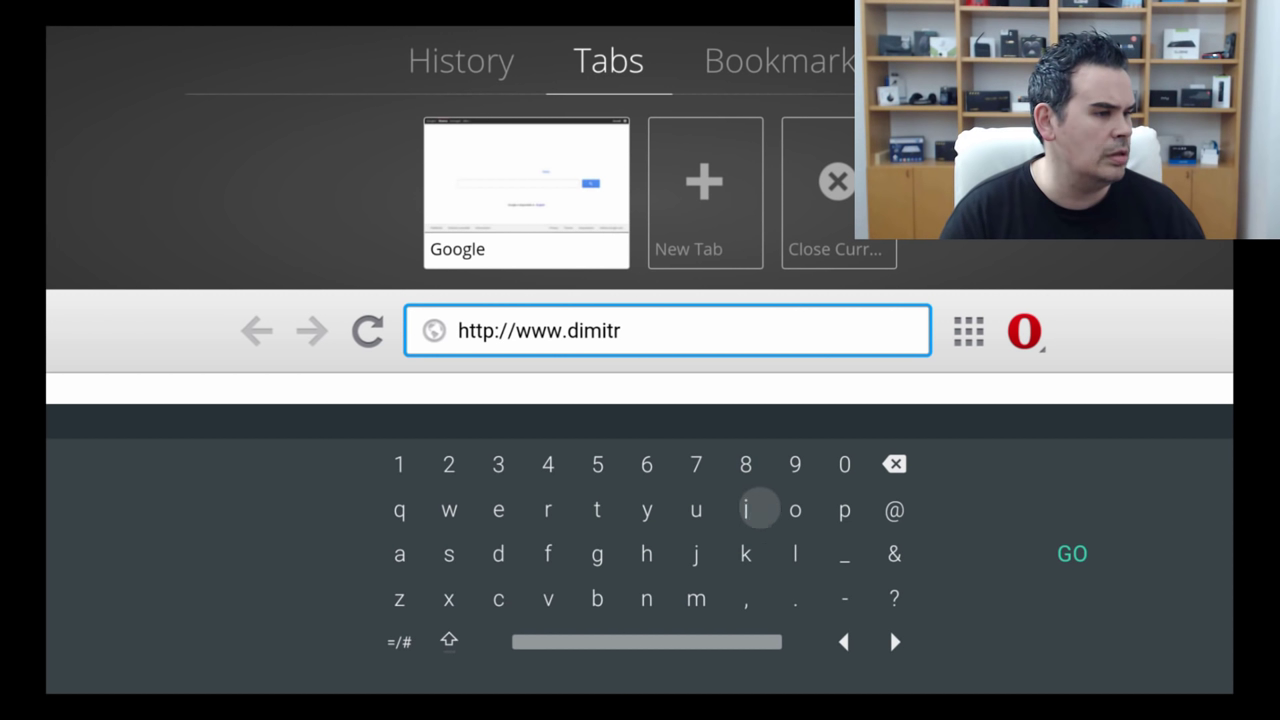
key("Right")
key("Right")
key("Left")
key("Return")
key("Down")
key("Return")
key("Up")
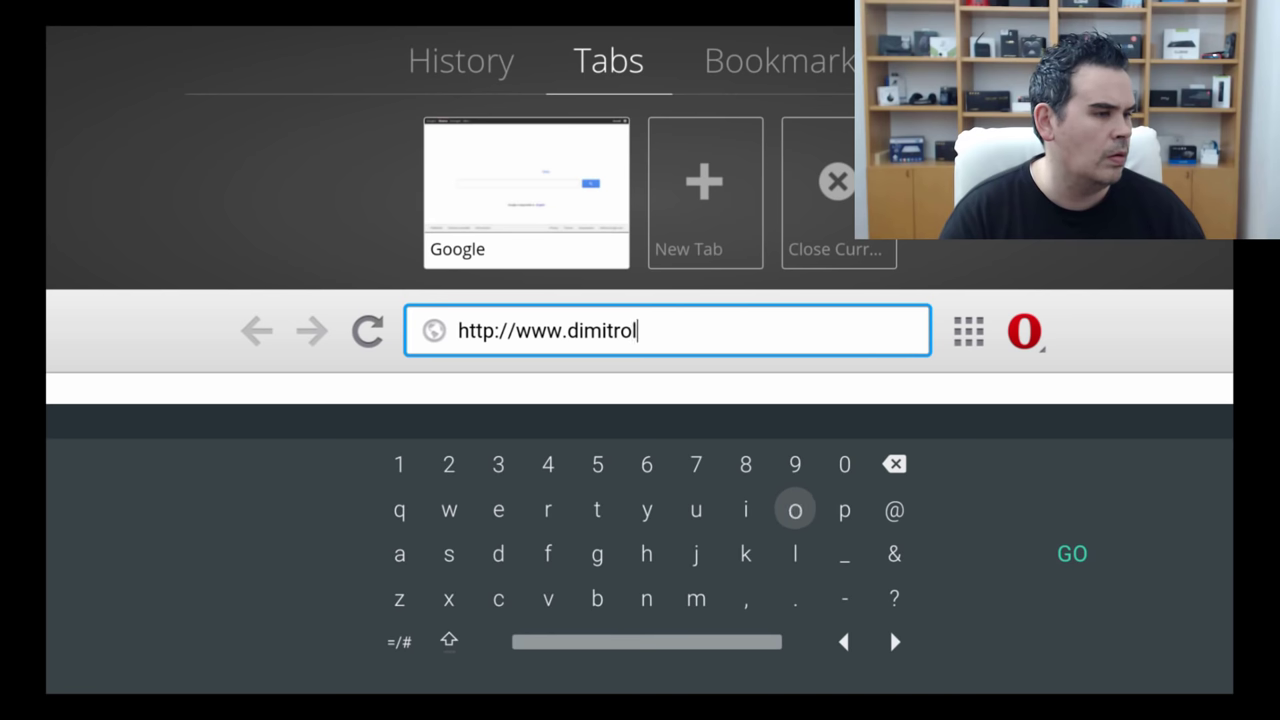
key("Return")
key("Left")
key("Left")
key("Left")
key("Left")
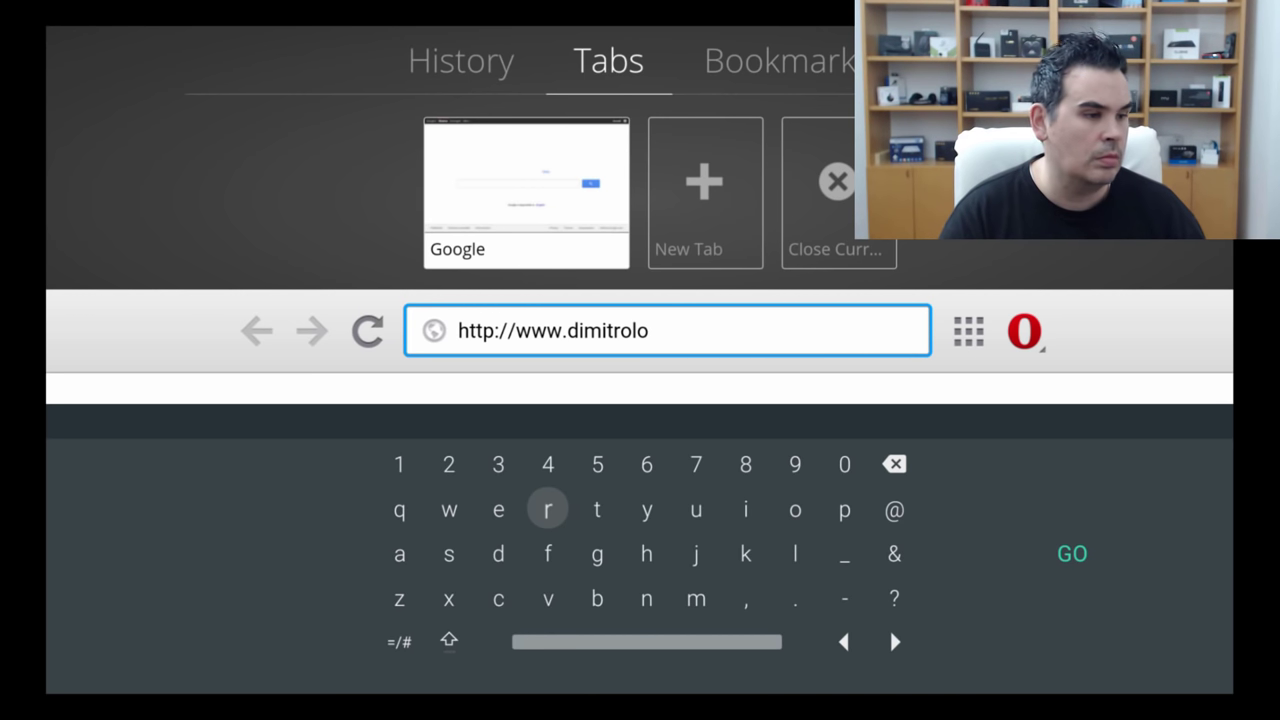
key("Down")
key("Right")
key("Up")
key("Right")
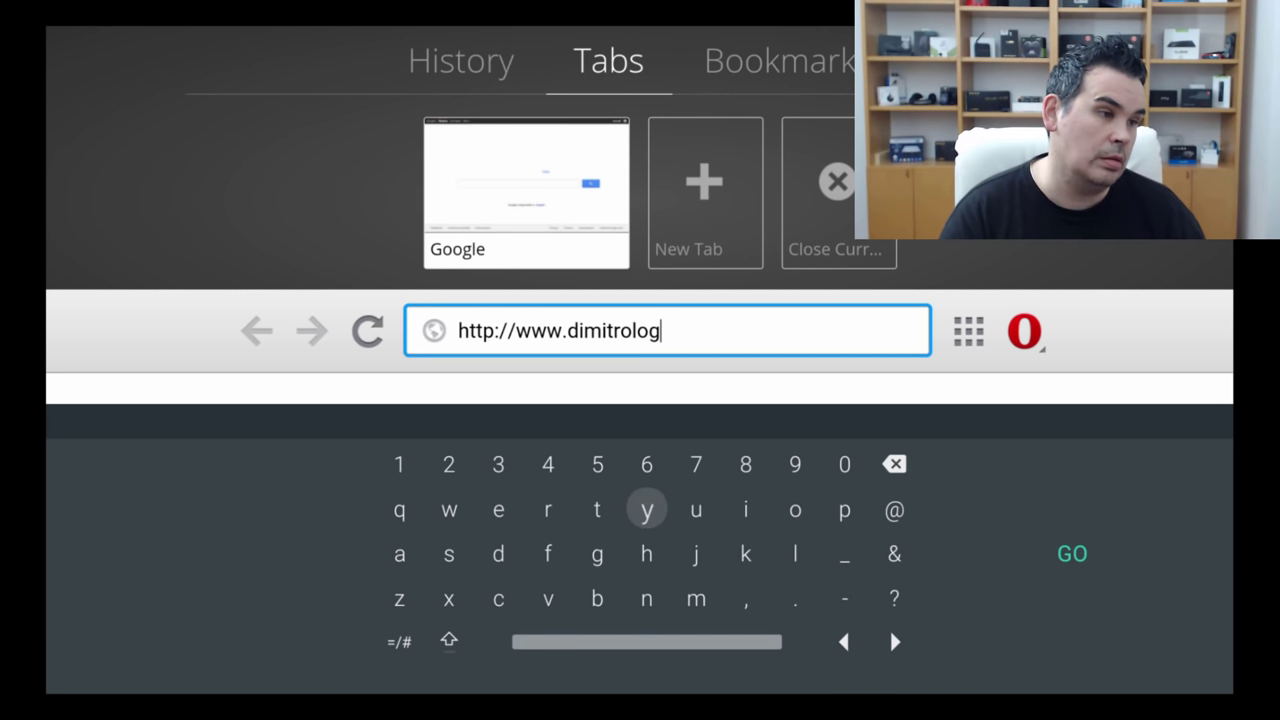
key("Return")
key("Down")
key("Down")
key("Right")
key("Right")
key("Right")
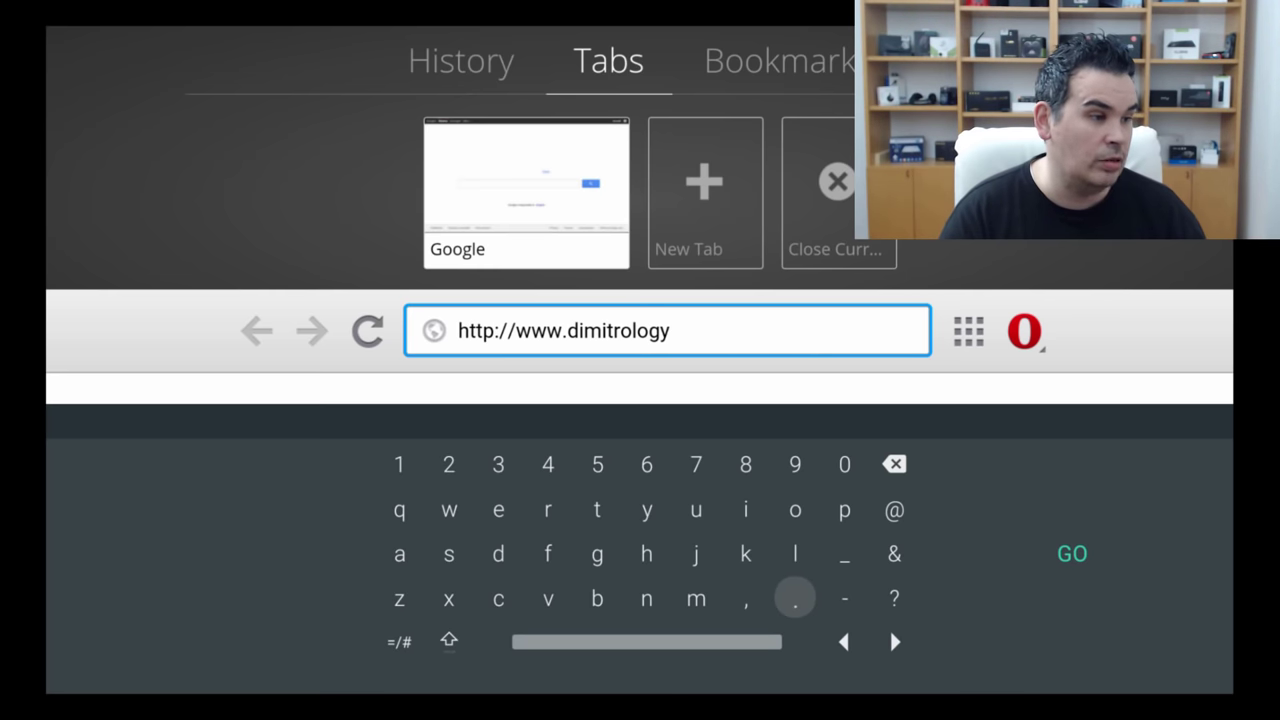
key("Return")
key("Left")
key("Left")
key("Left")
key("Left")
key("Left")
key("Left")
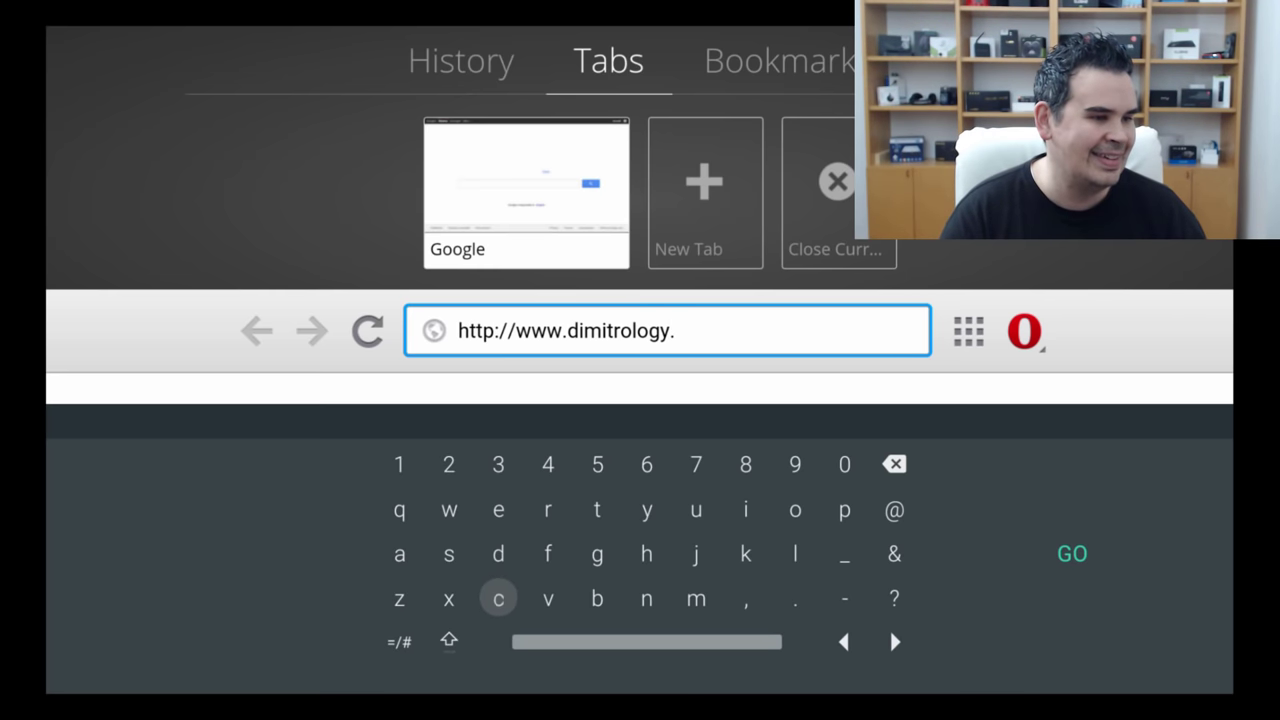
key("Return")
key("Up")
key("Up")
key("Right")
key("Right")
key("Right")
key("Right")
key("Right")
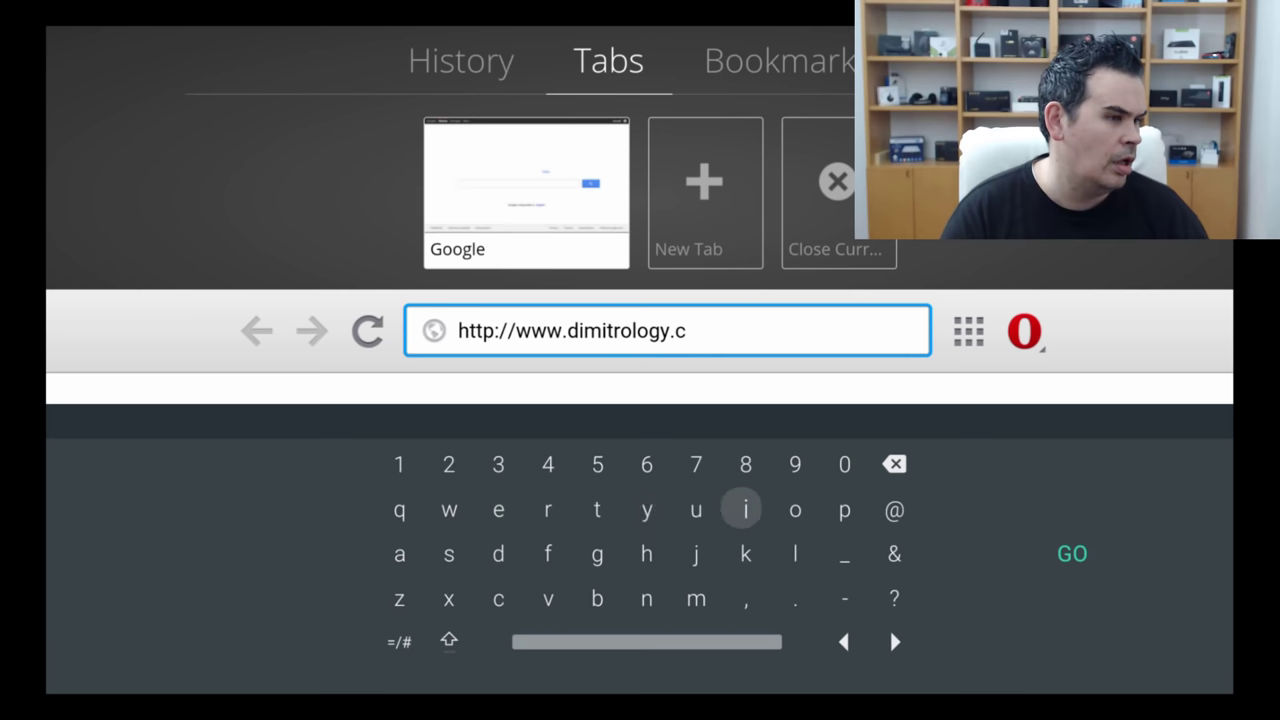
key("Right")
key("Right")
key("Left")
key("Return")
key("Down")
key("Down")
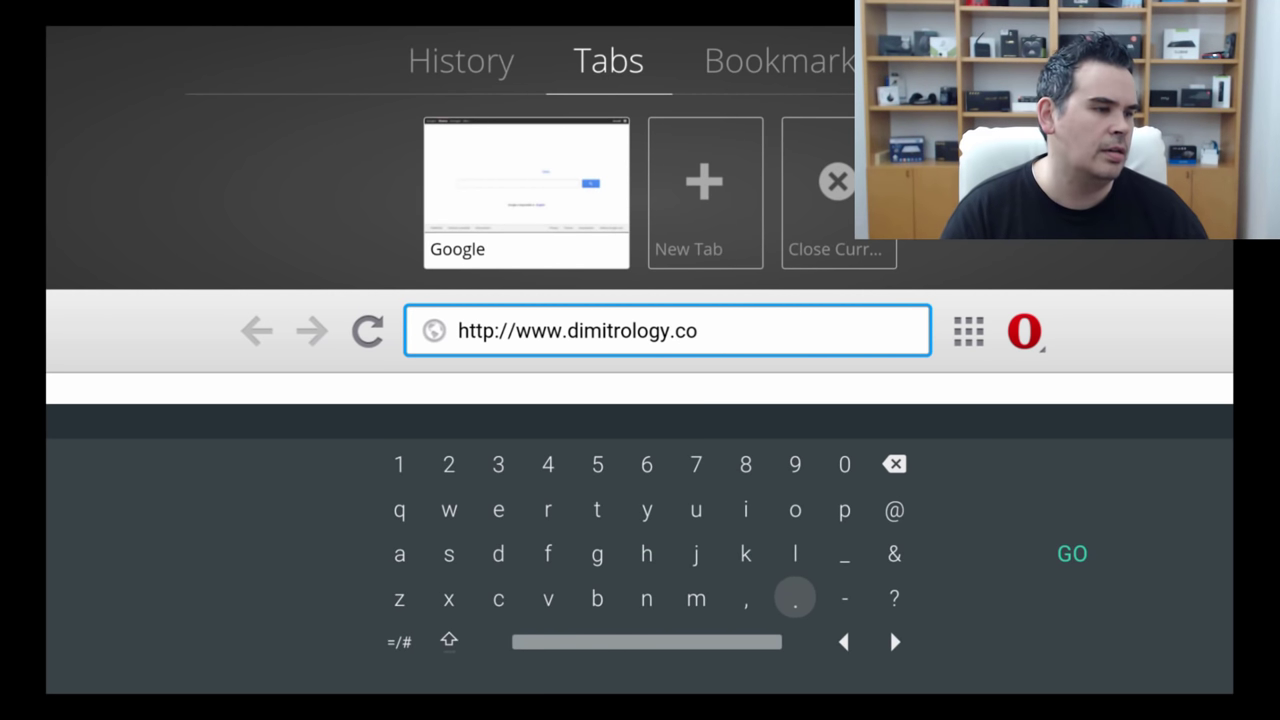
key("Left")
key("Left")
key("Return")
key("Right")
key("Right")
key("Right")
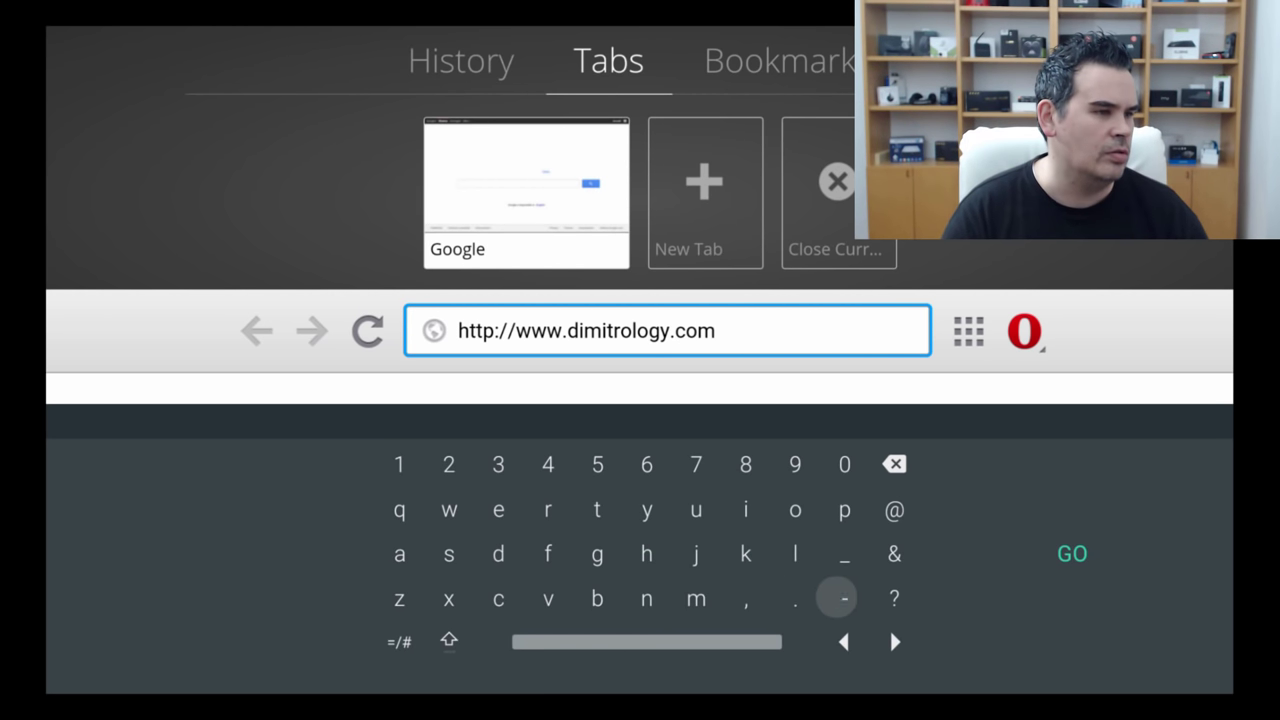
key("Right")
key("Right")
key("Return")
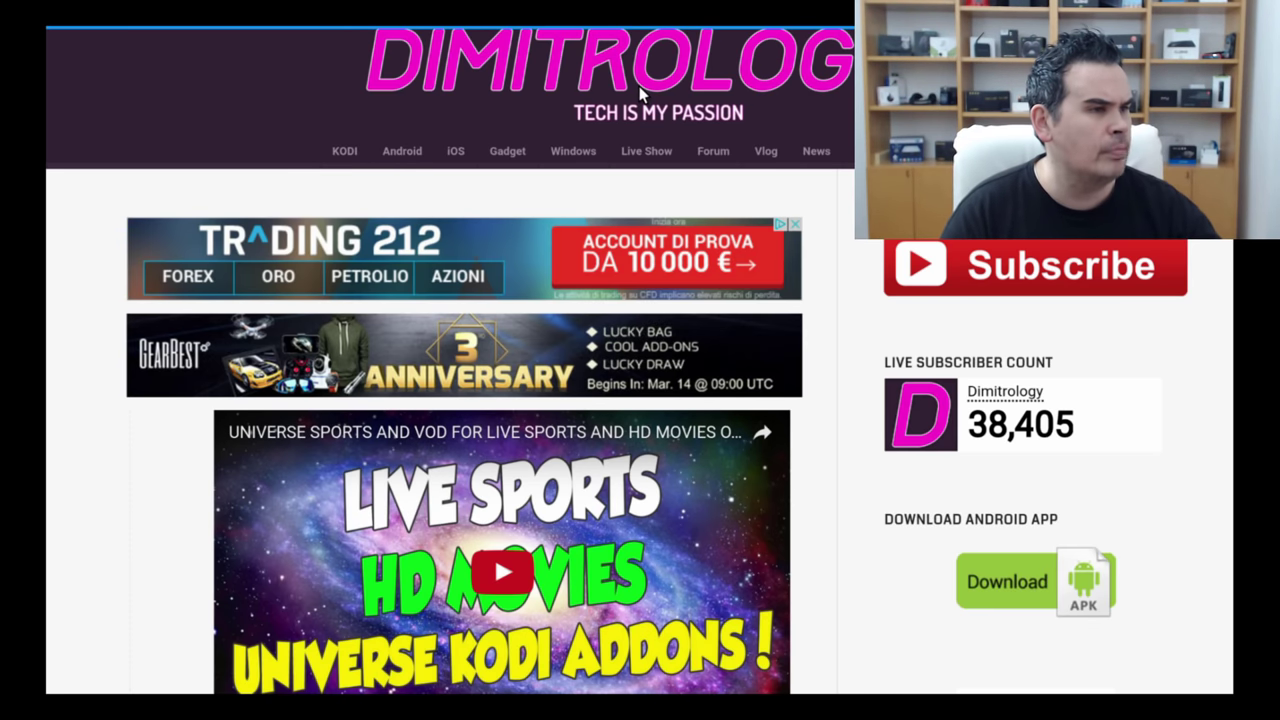
Step: Scroll through the Dimitrology recent posts and back to the top of the page
scroll(640, 452, "down", 5)
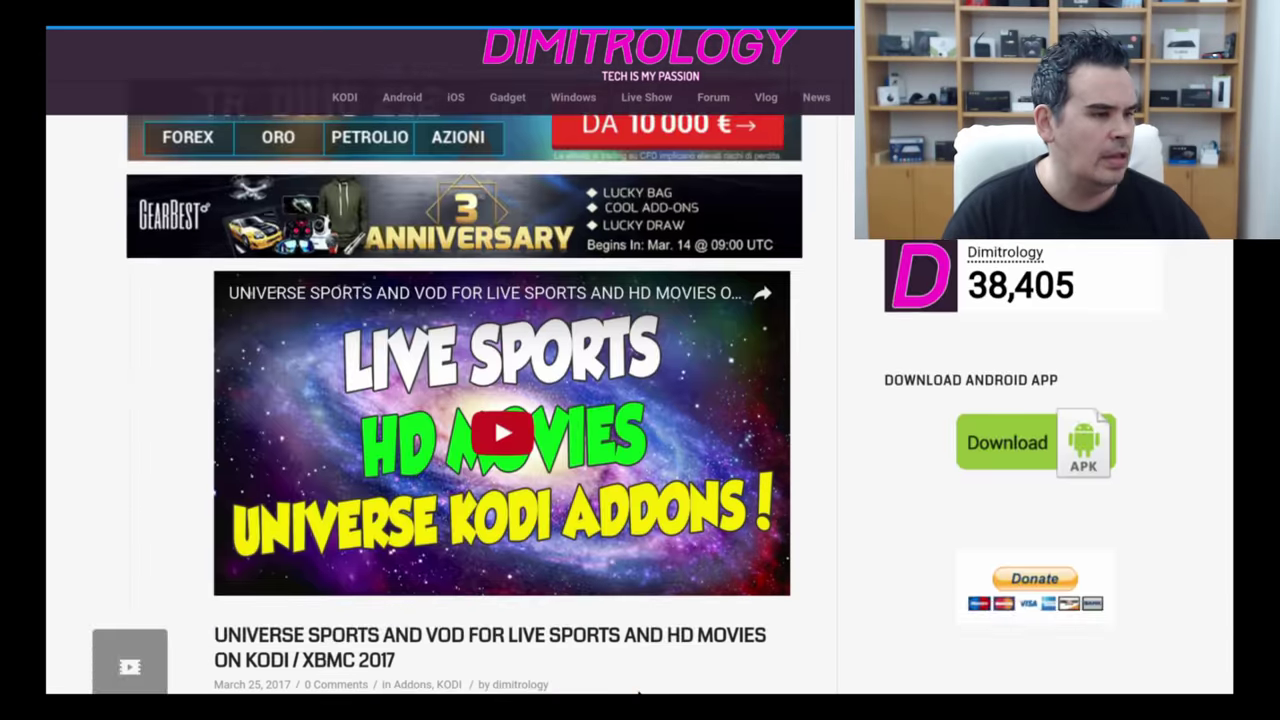
scroll(640, 452, "down", 4)
scroll(638, 690, "down", 3)
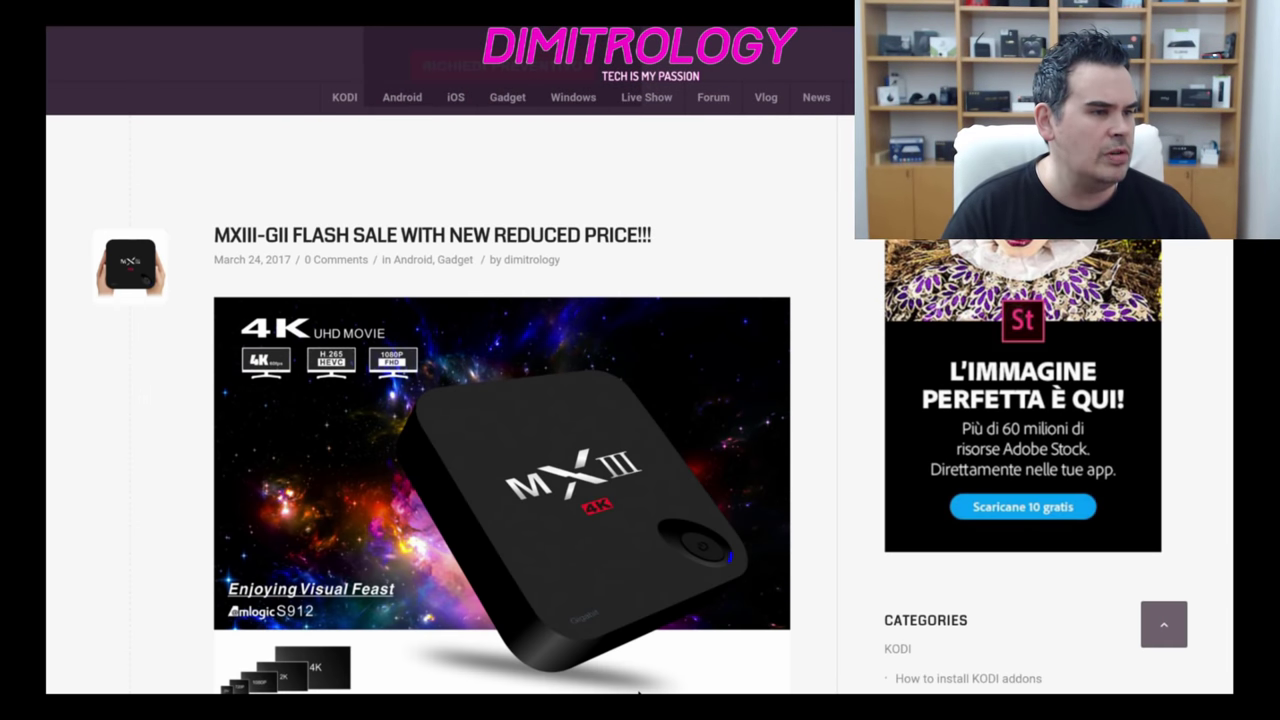
scroll(638, 690, "down", 3)
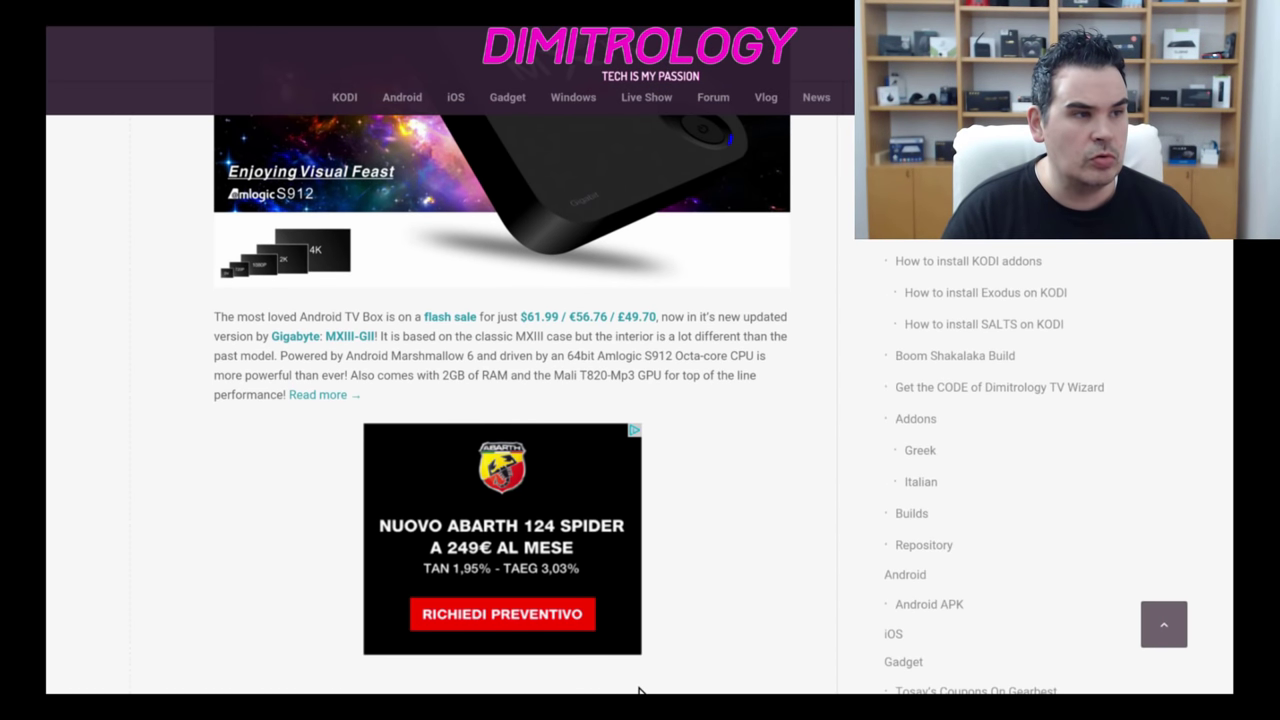
scroll(639, 257, "up", 2)
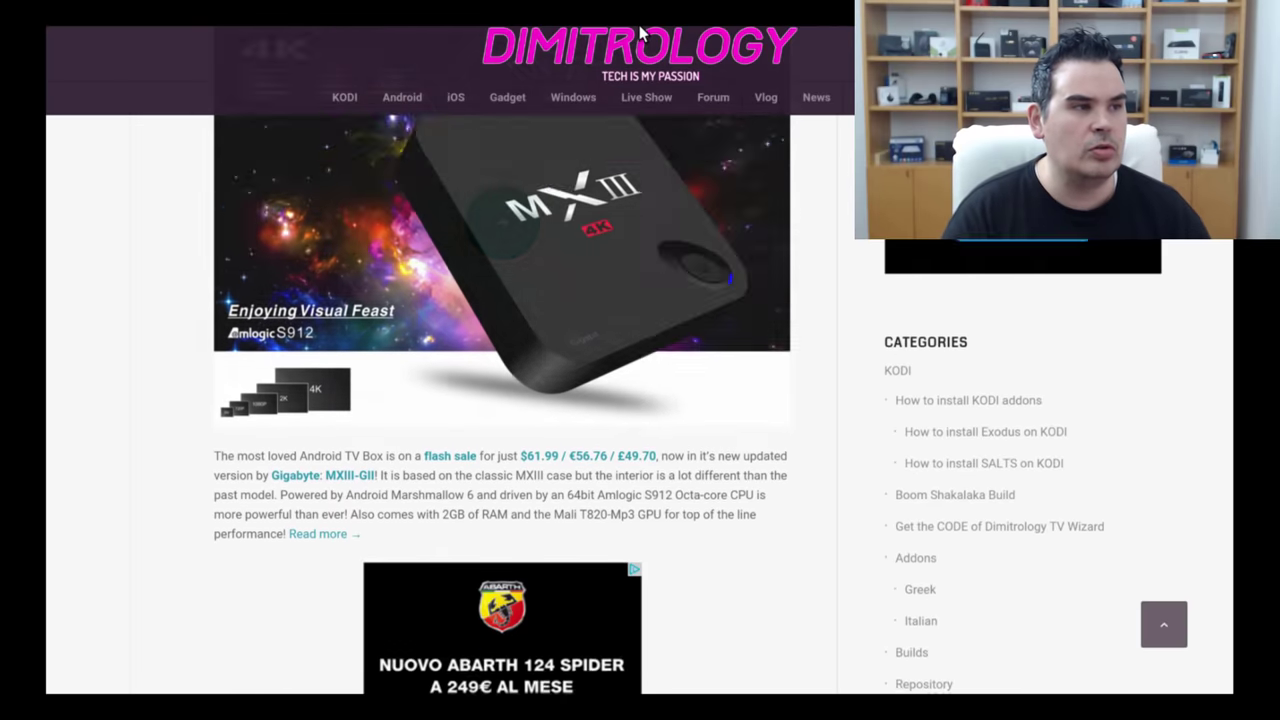
scroll(639, 257, "up", 5)
scroll(639, 257, "up", 5)
scroll(640, 32, "up", 5)
scroll(640, 32, "up", 1)
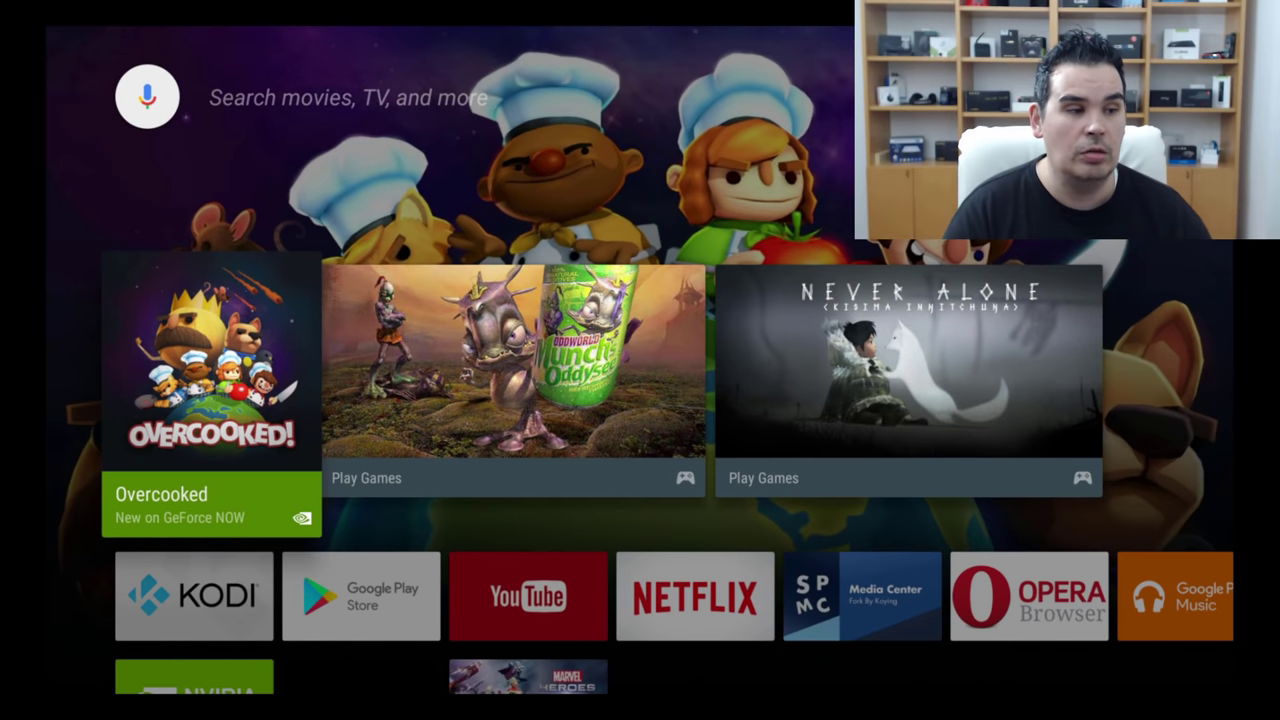
key("Down")
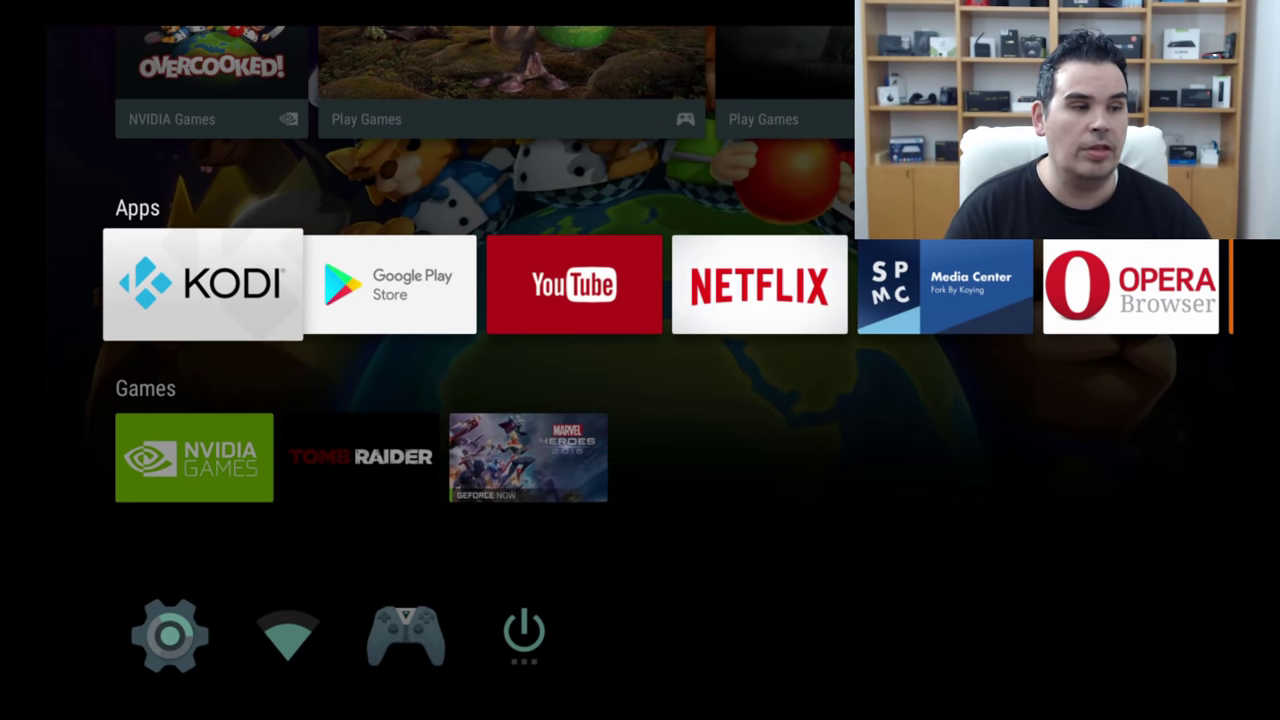
key("Right")
key("Right")
key("Right")
key("Right")
key("Left")
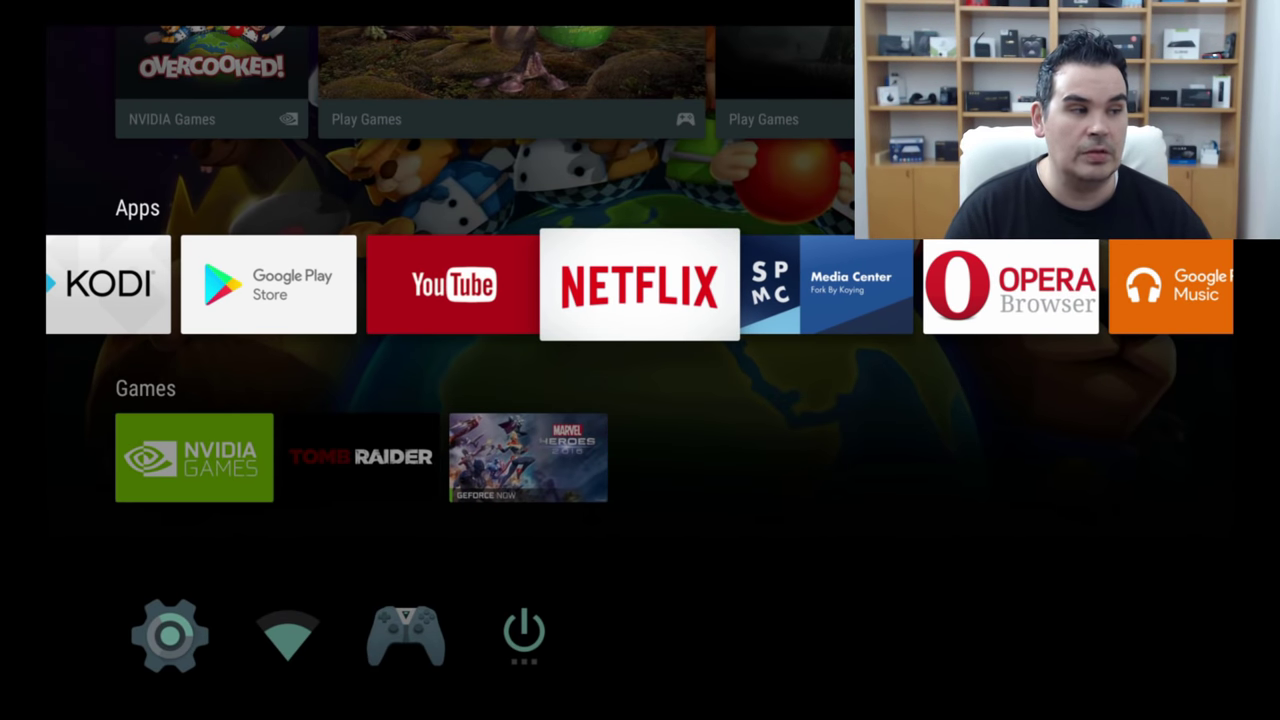
key("Right")
key("Right")
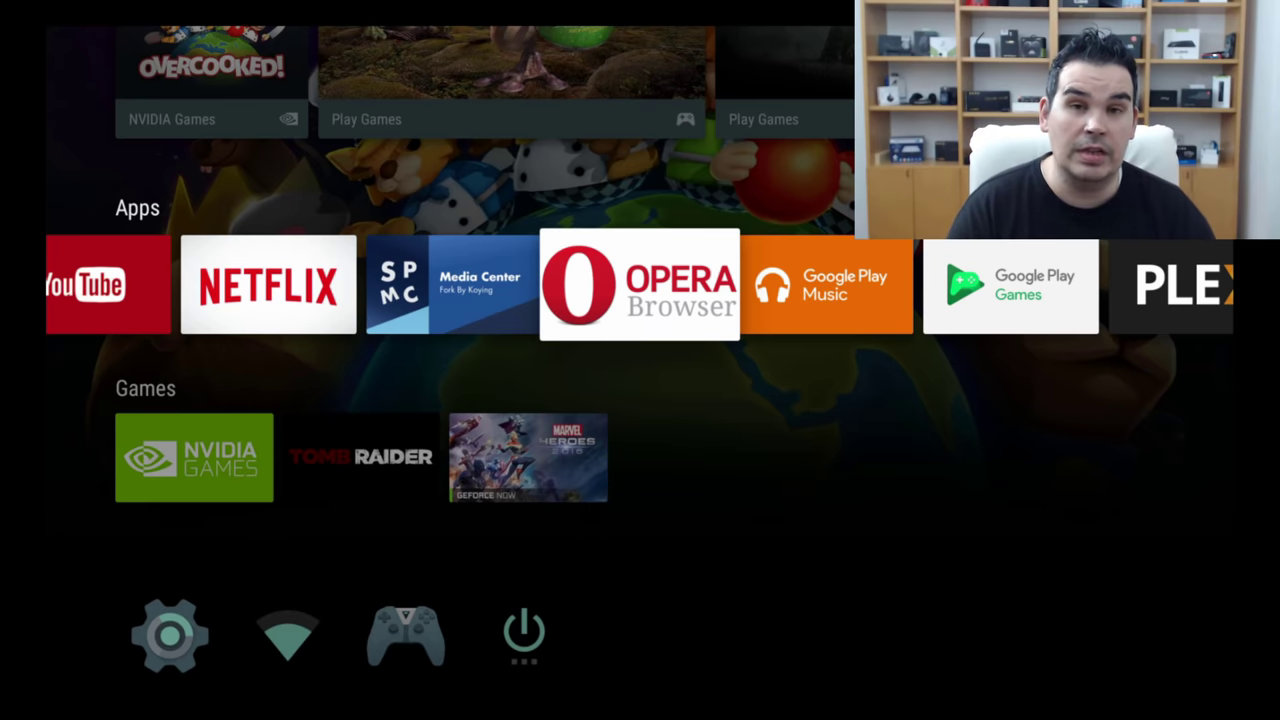
key("Right")
key("Right")
key("Right")
key("Right")
key("Right")
key("Right")
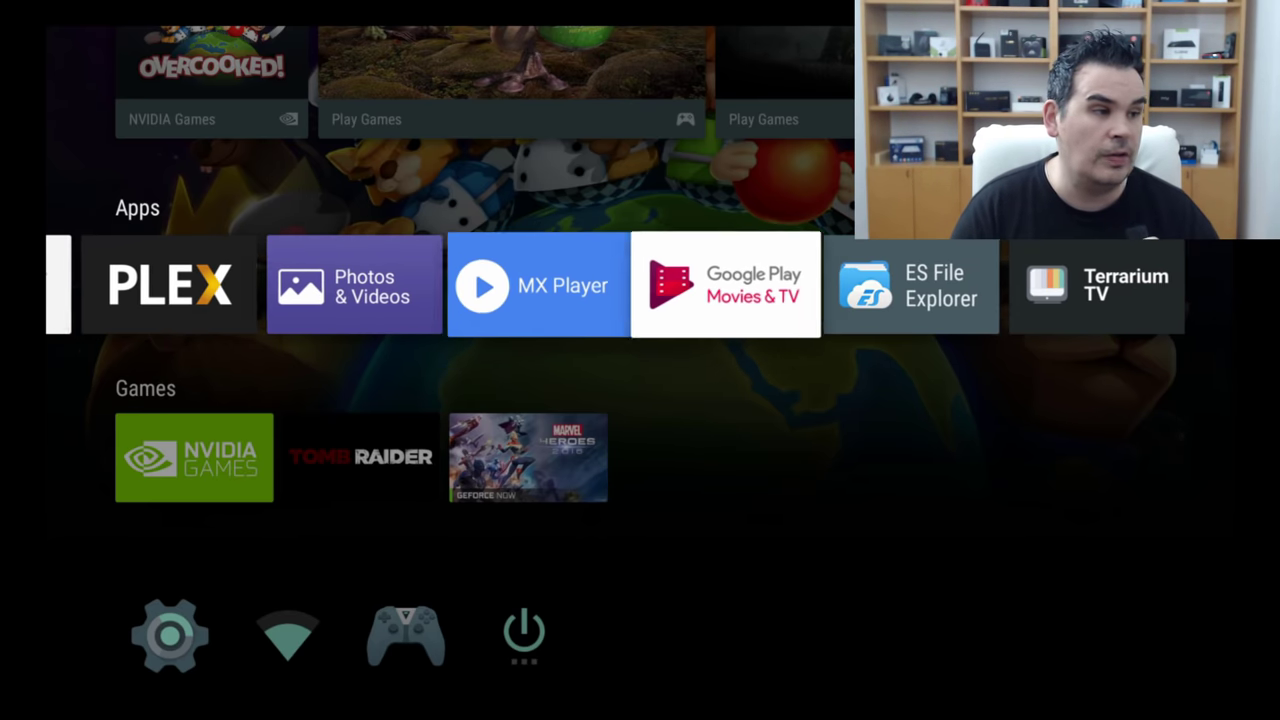
key("Right")
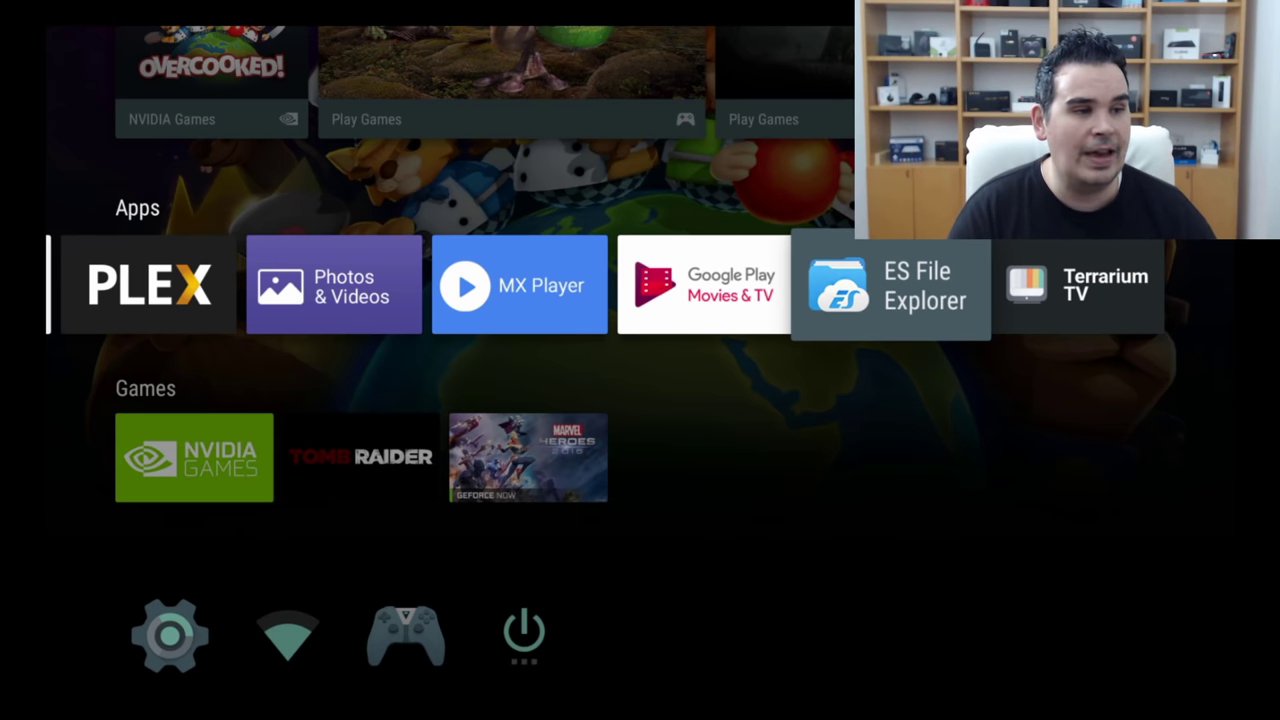
key("Left")
key("Left")
key("Left")
key("Left")
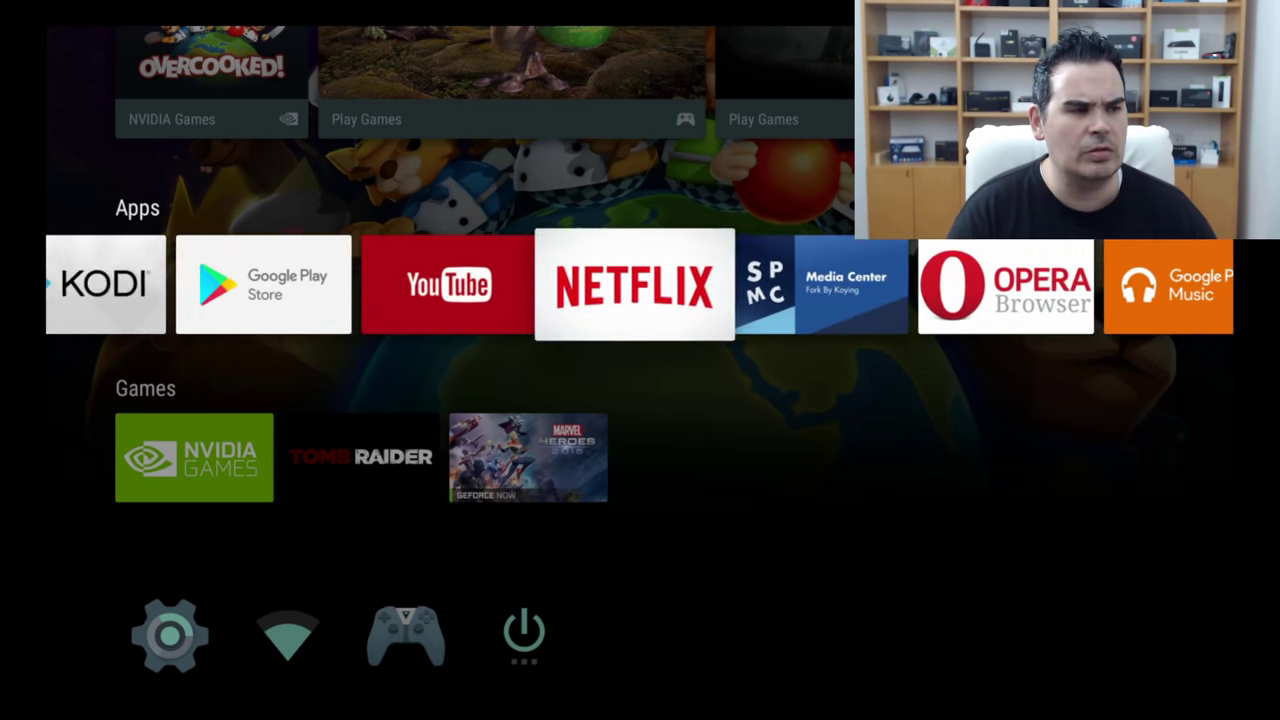
key("Left")
key("Left")
Step: Search Google Play Store for ES Explorer and open the ES File Explorer File Manager page
key("Return")
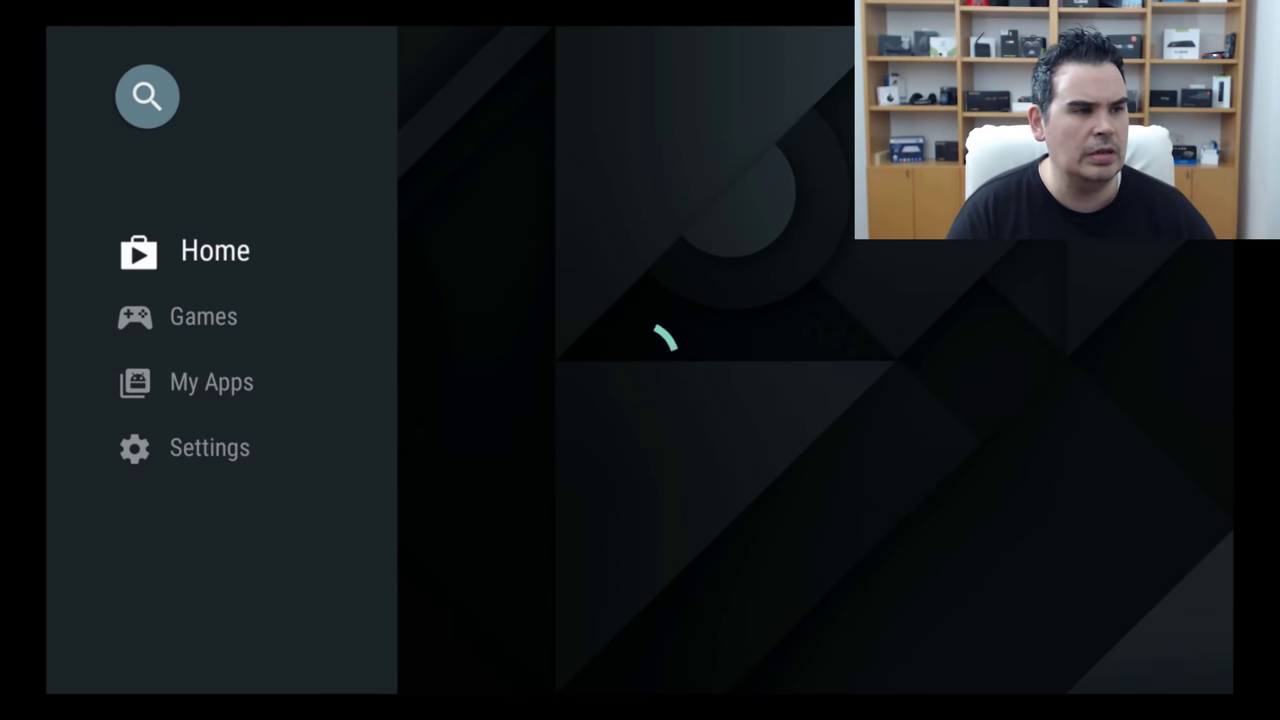
key("Up")
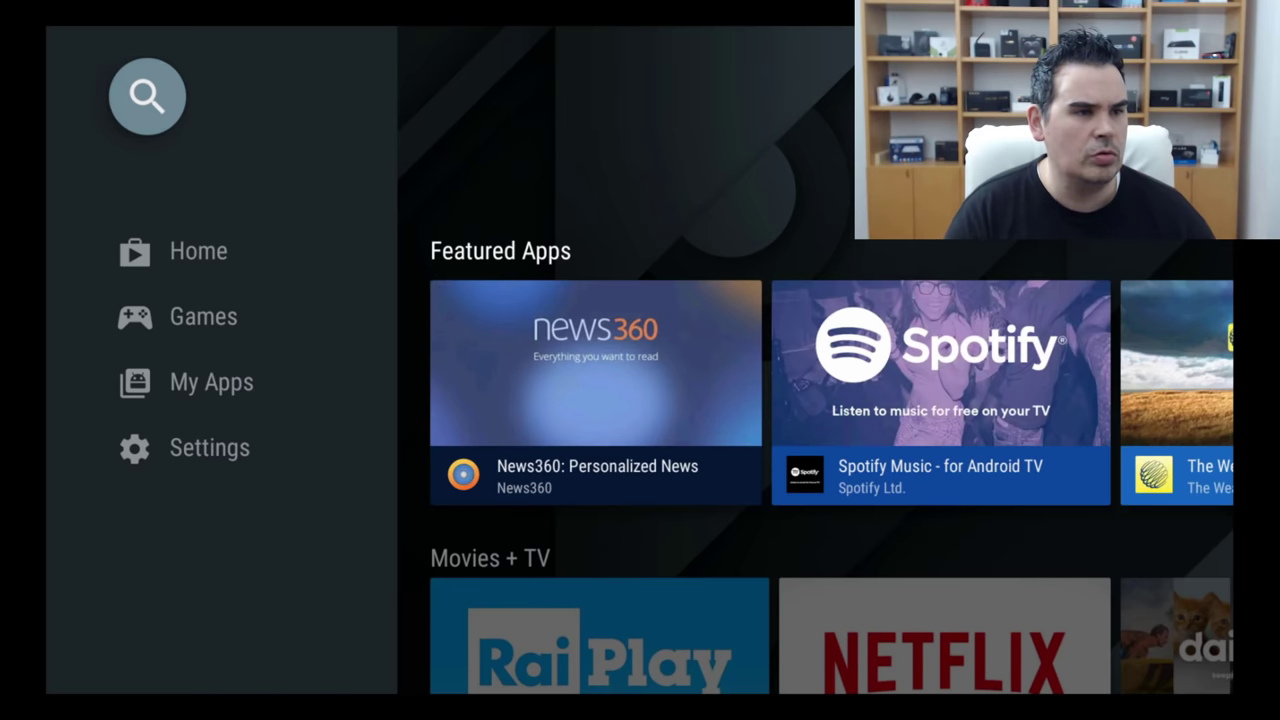
key("Return")
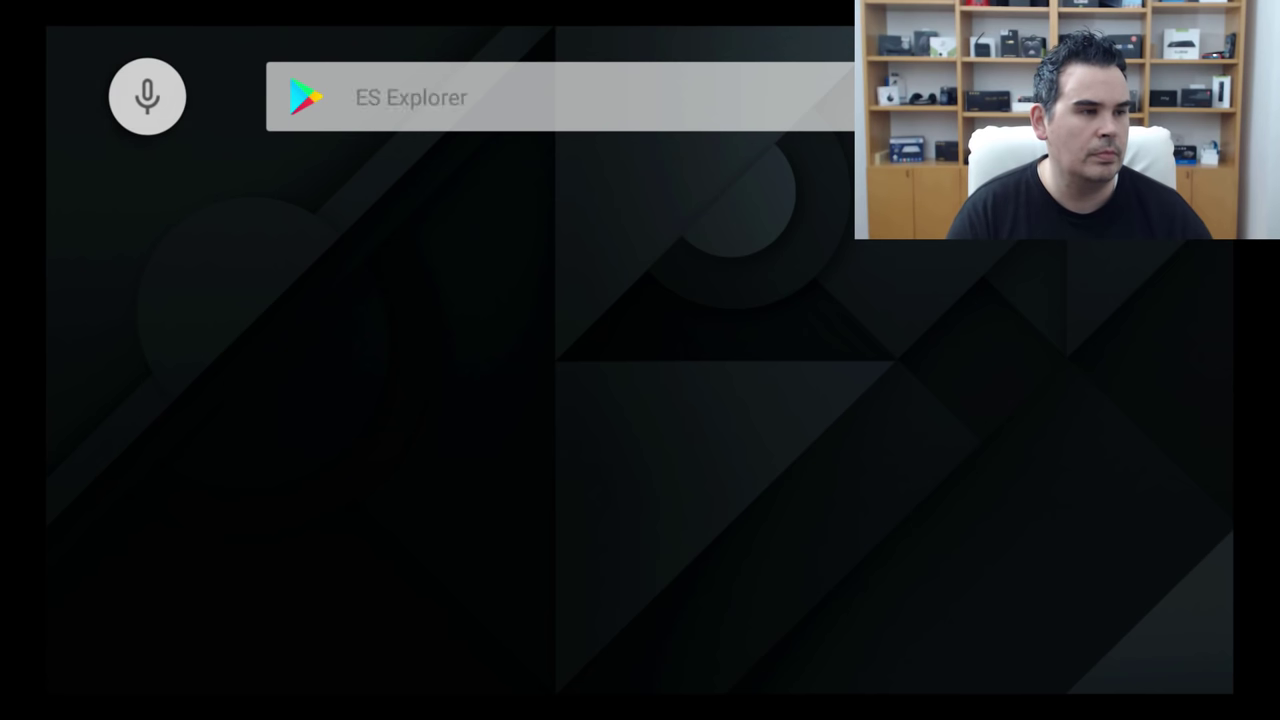
key("Down")
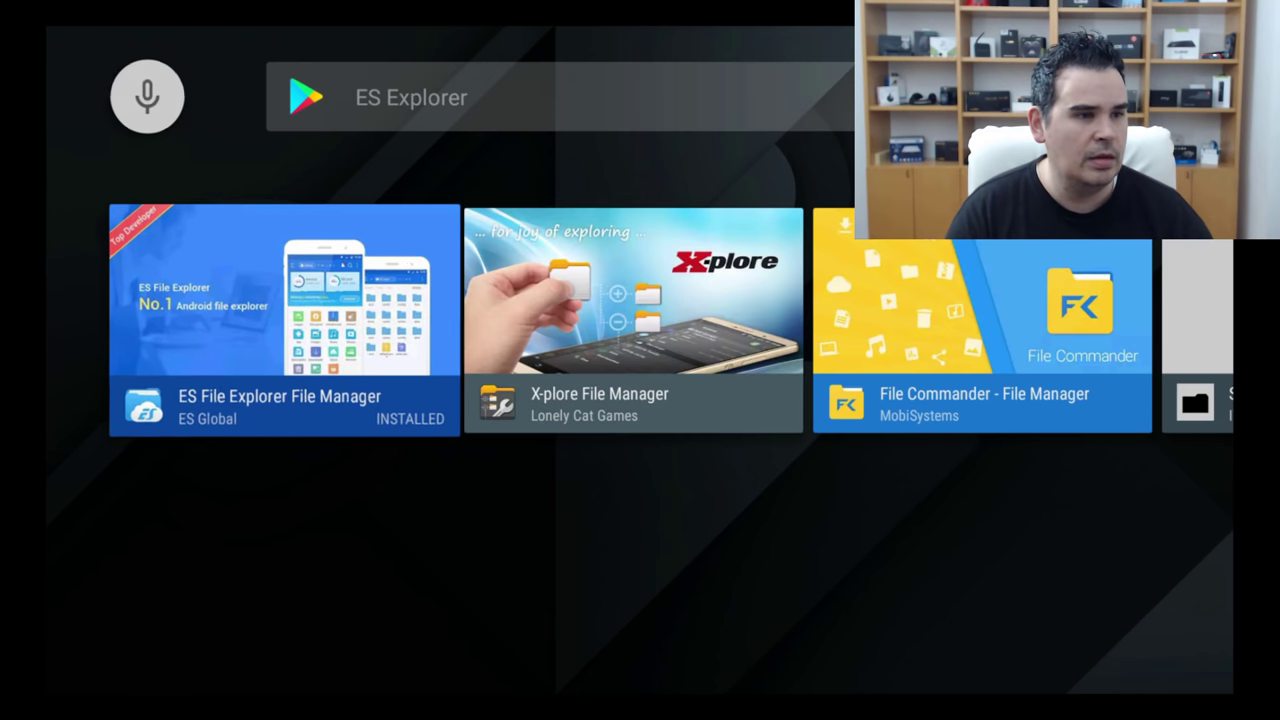
key("Return")
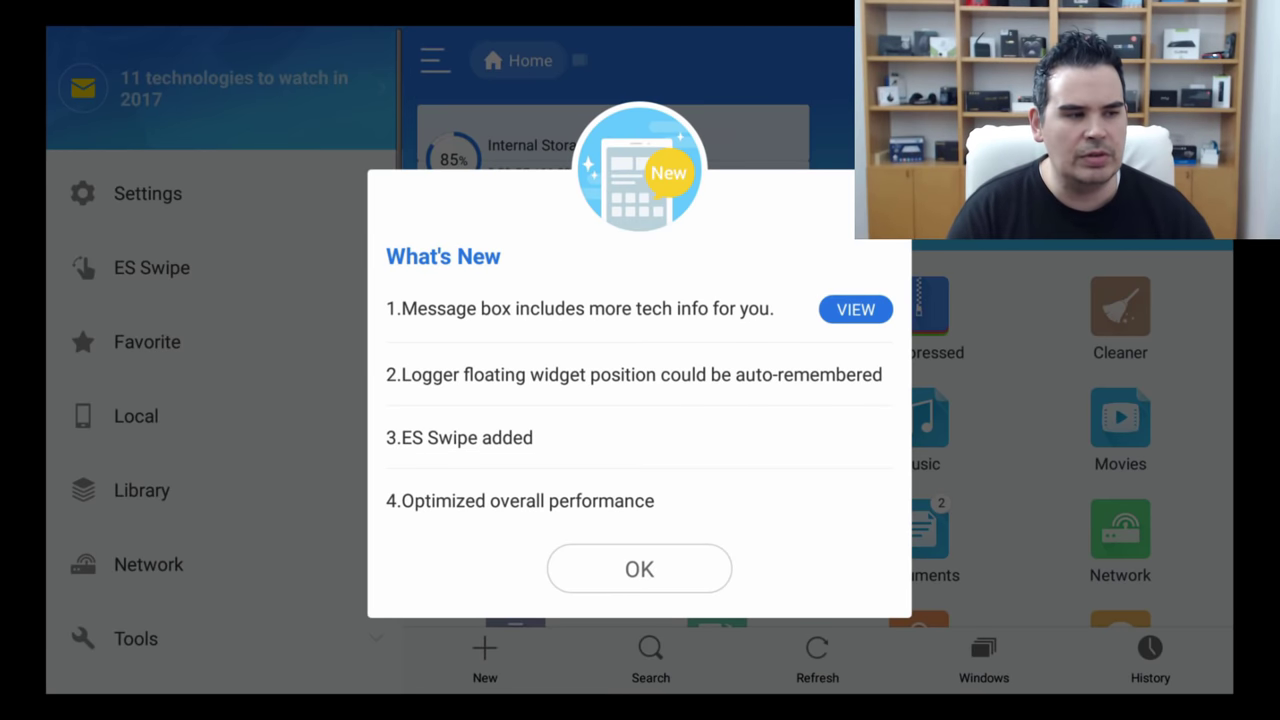
Step: Dismiss the What's New announcements and expand Favorite in the navigation drawer
key("Escape")
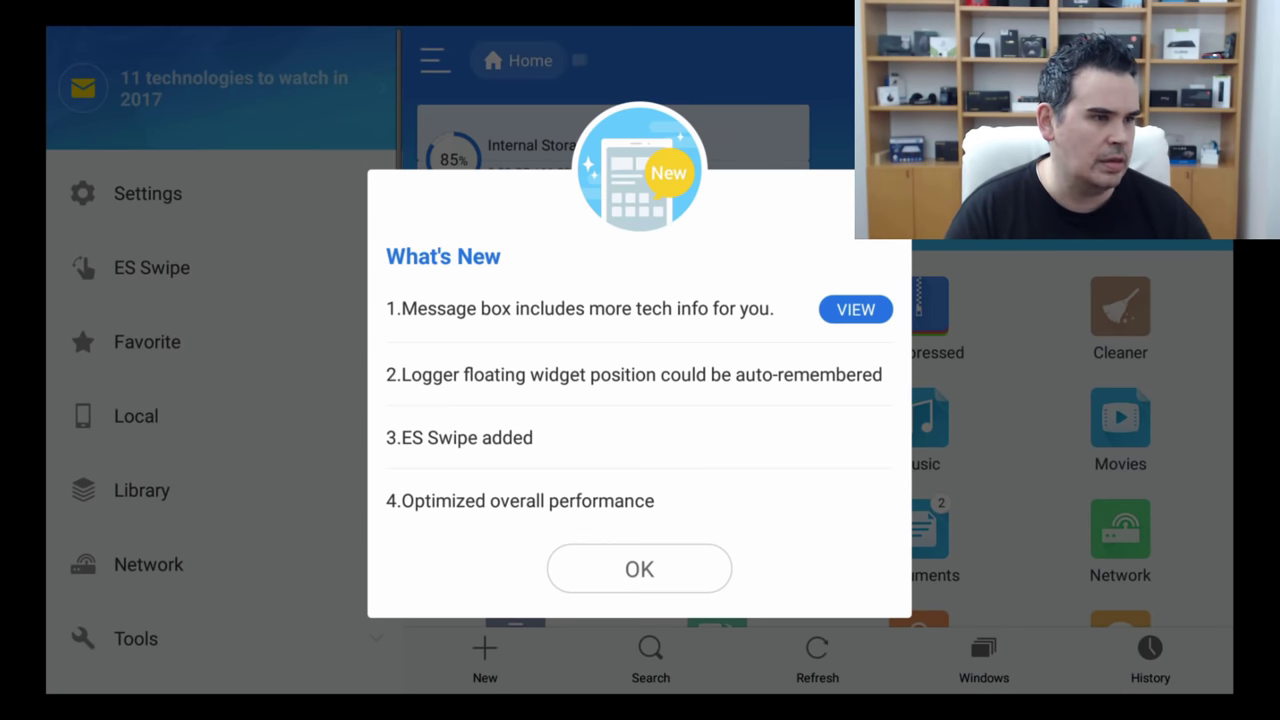
key("Escape")
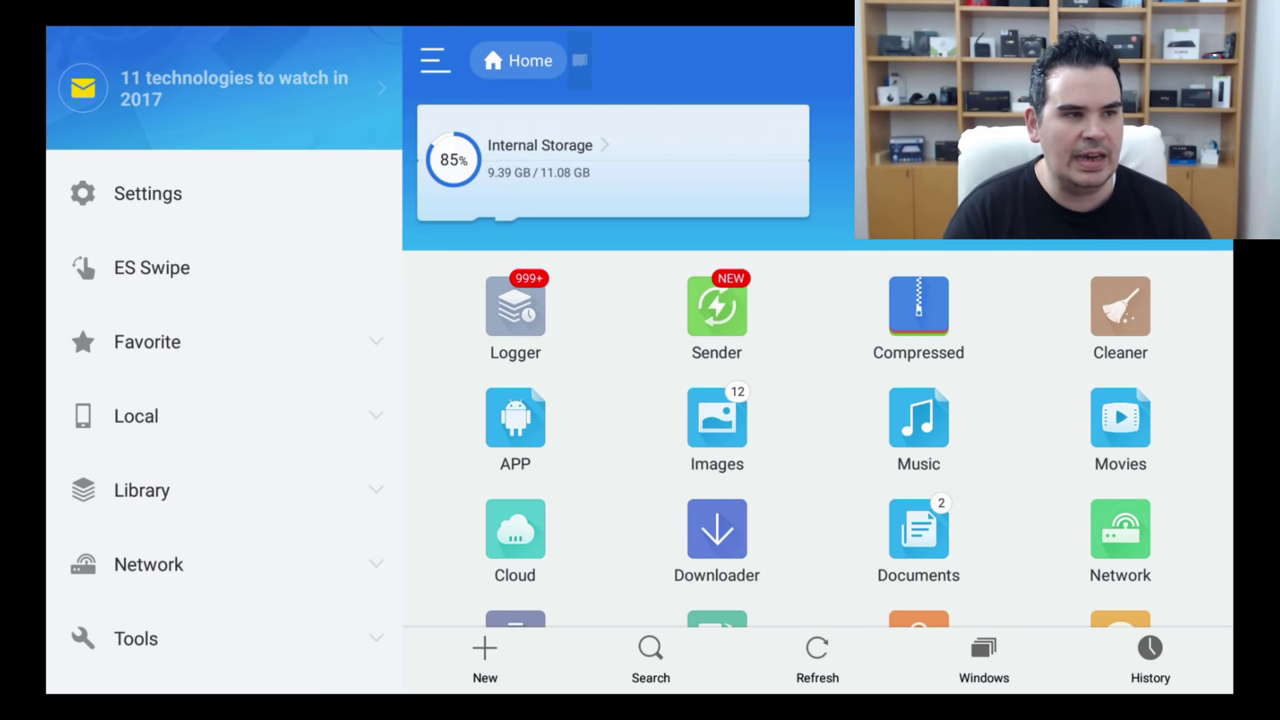
key("Left")
key("Left")
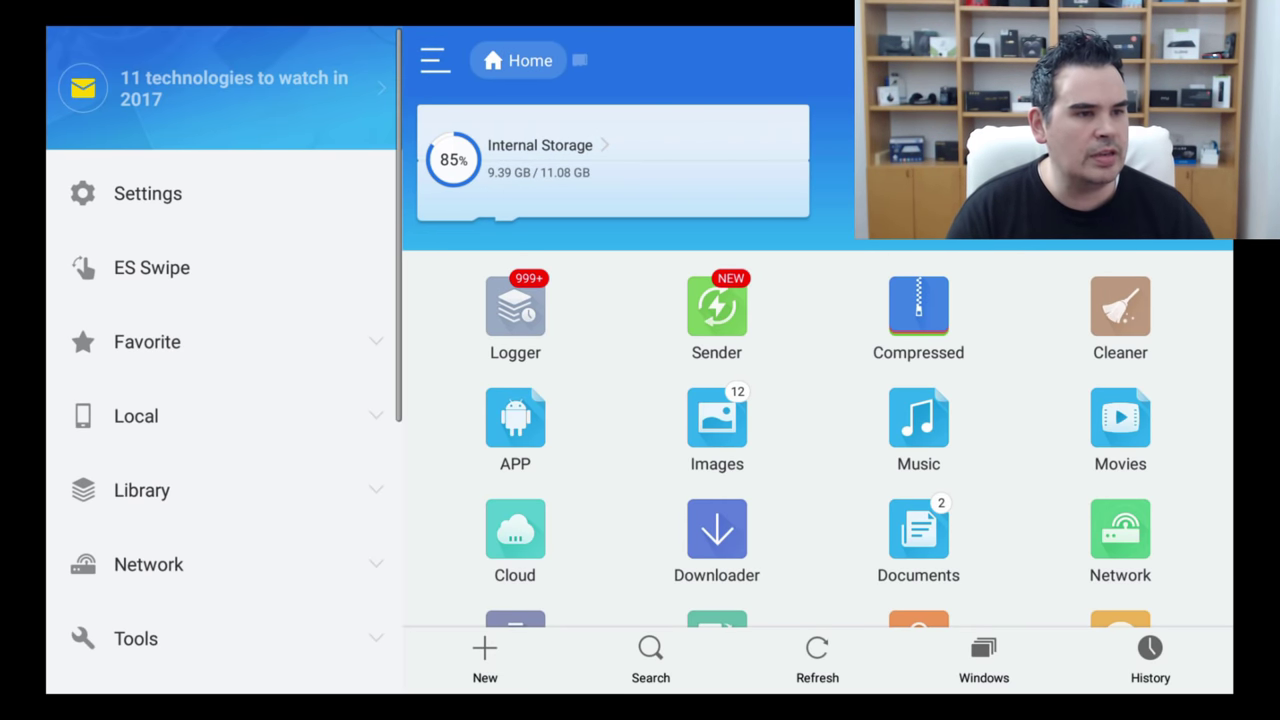
key("Down")
key("Down")
key("Down")
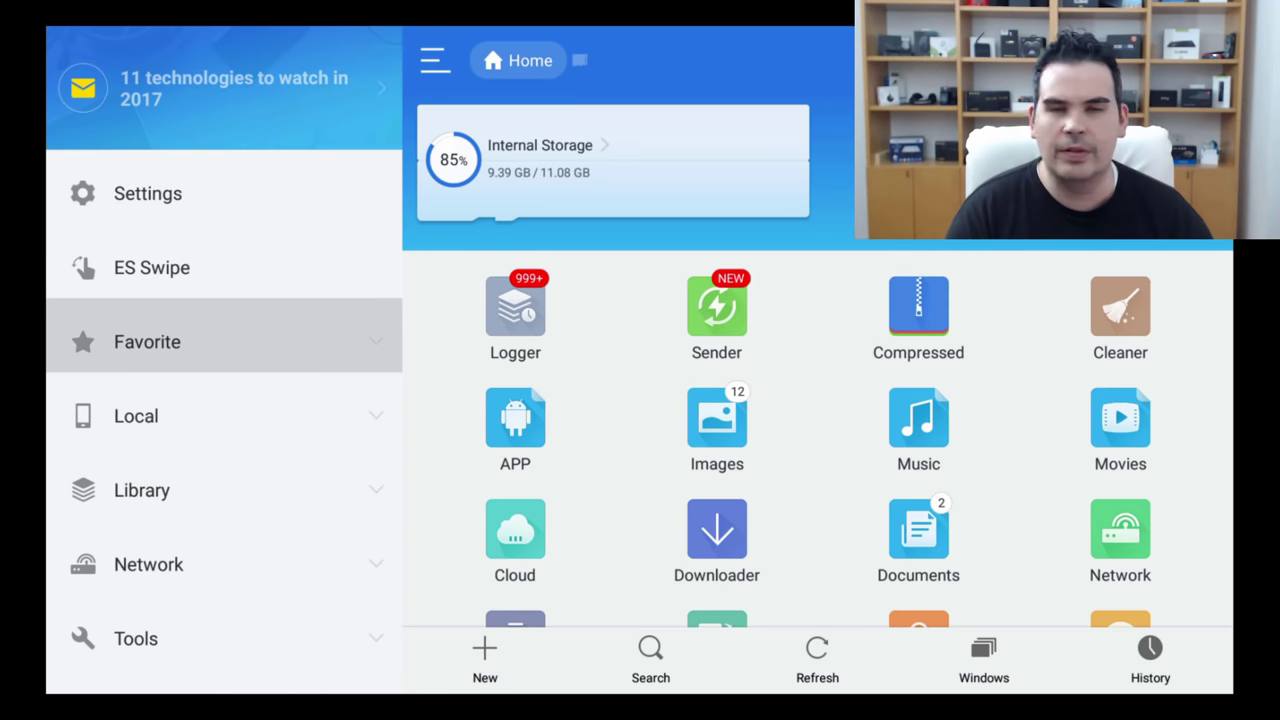
key("Return")
key("Down")
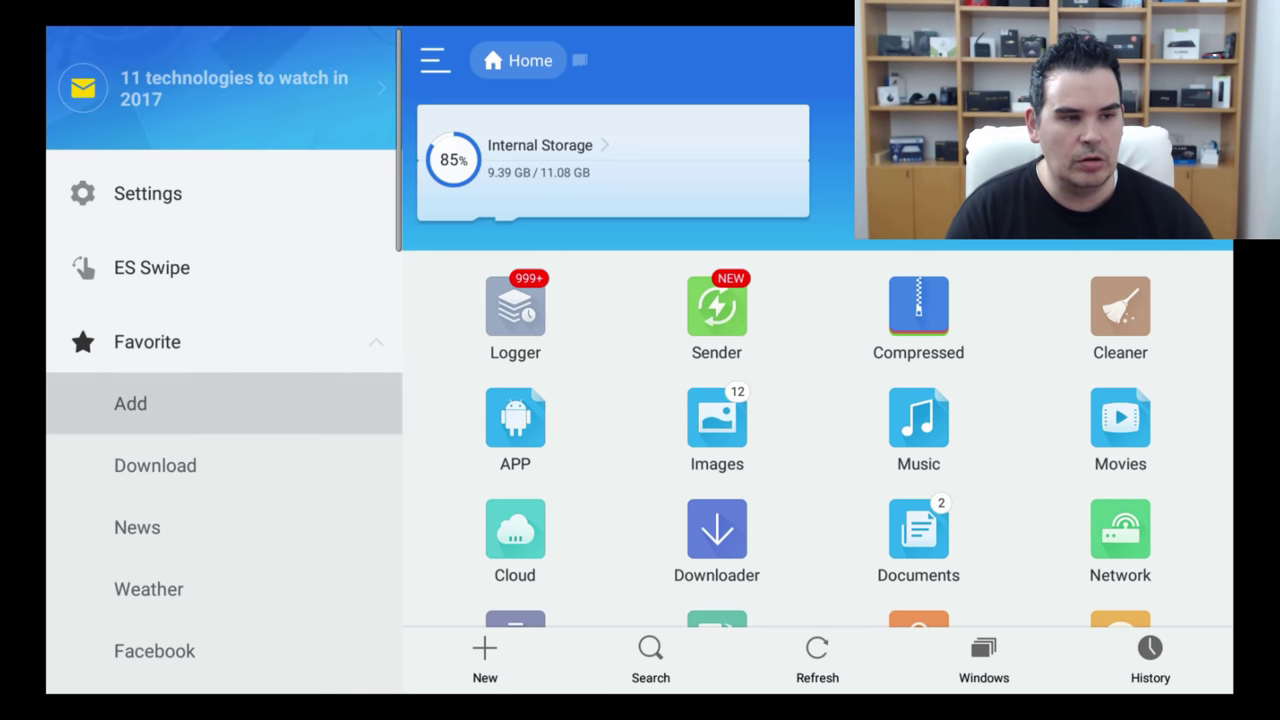
key("Return")
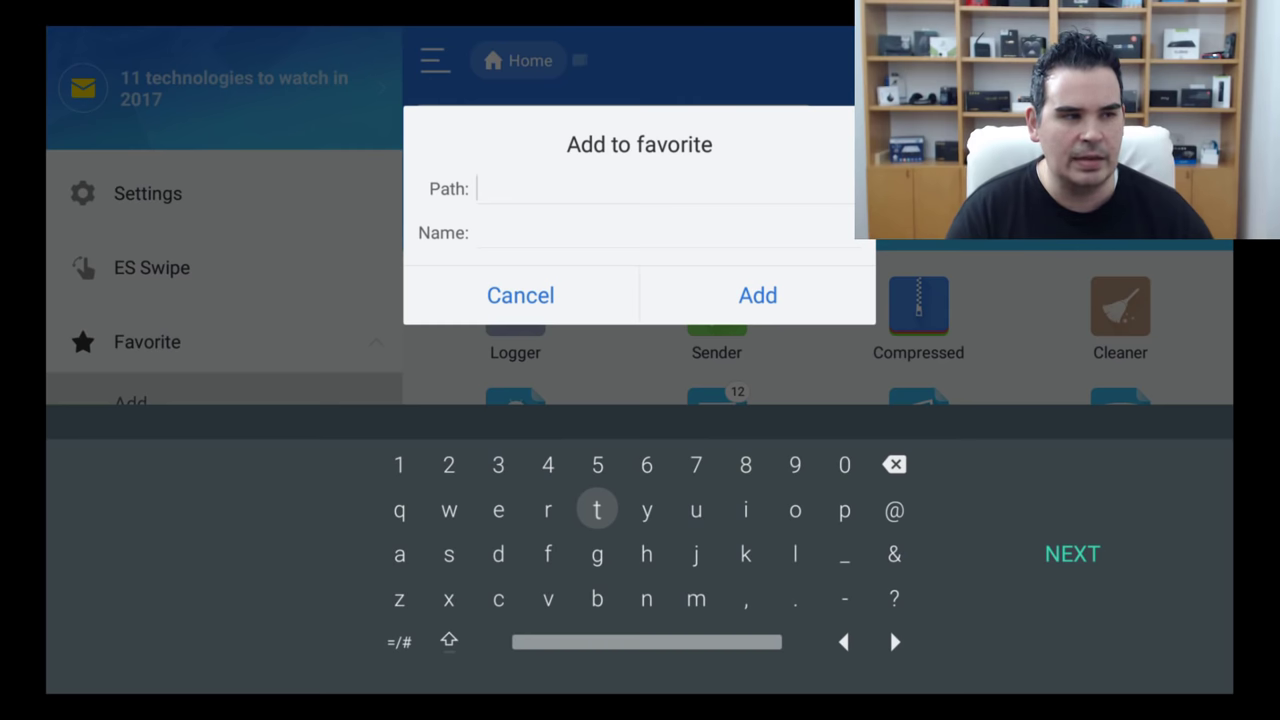
key("Down")
key("Right")
key("Return")
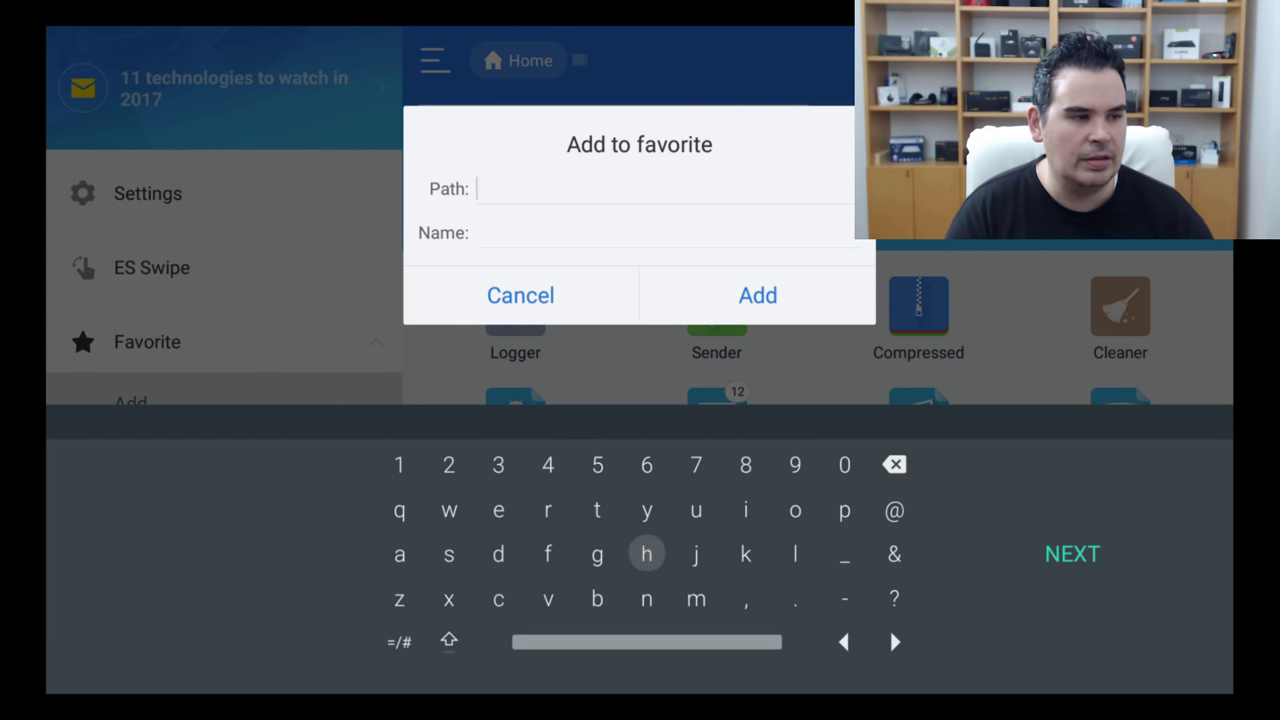
key("Up")
key("Left")
key("Right")
key("Right")
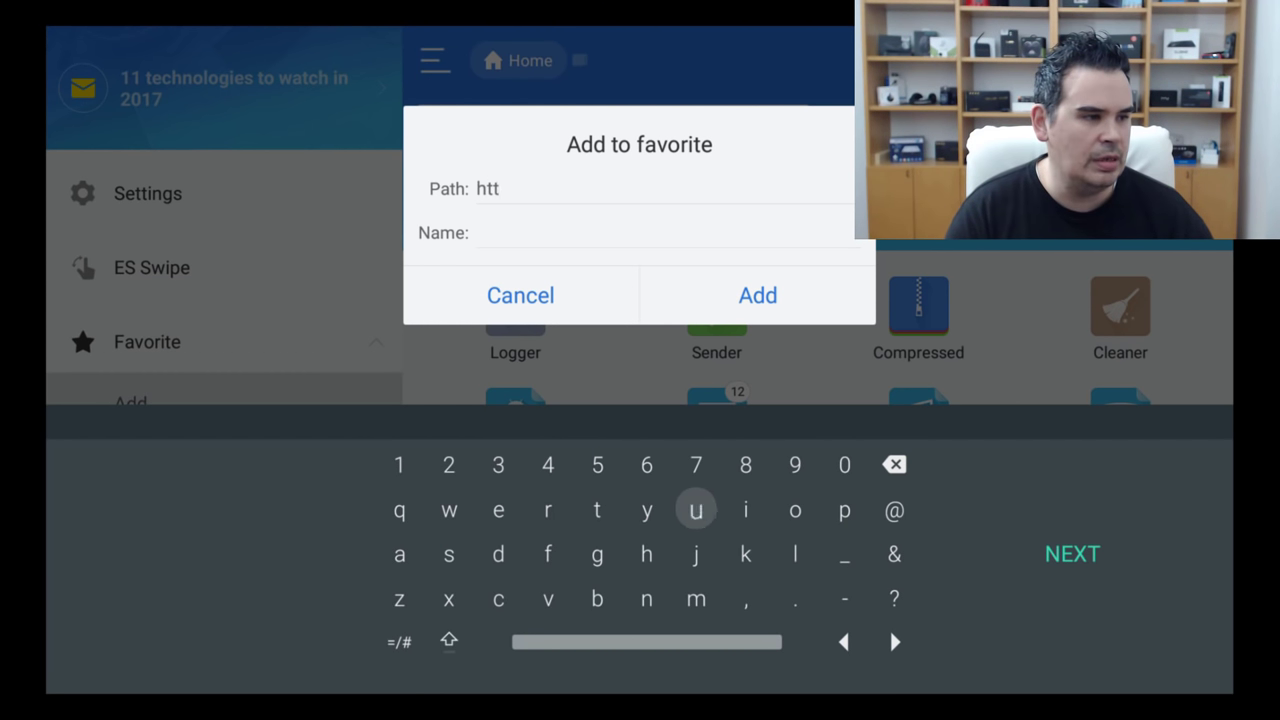
key("Right")
key("Right")
key("Right")
key("Return")
key("Down")
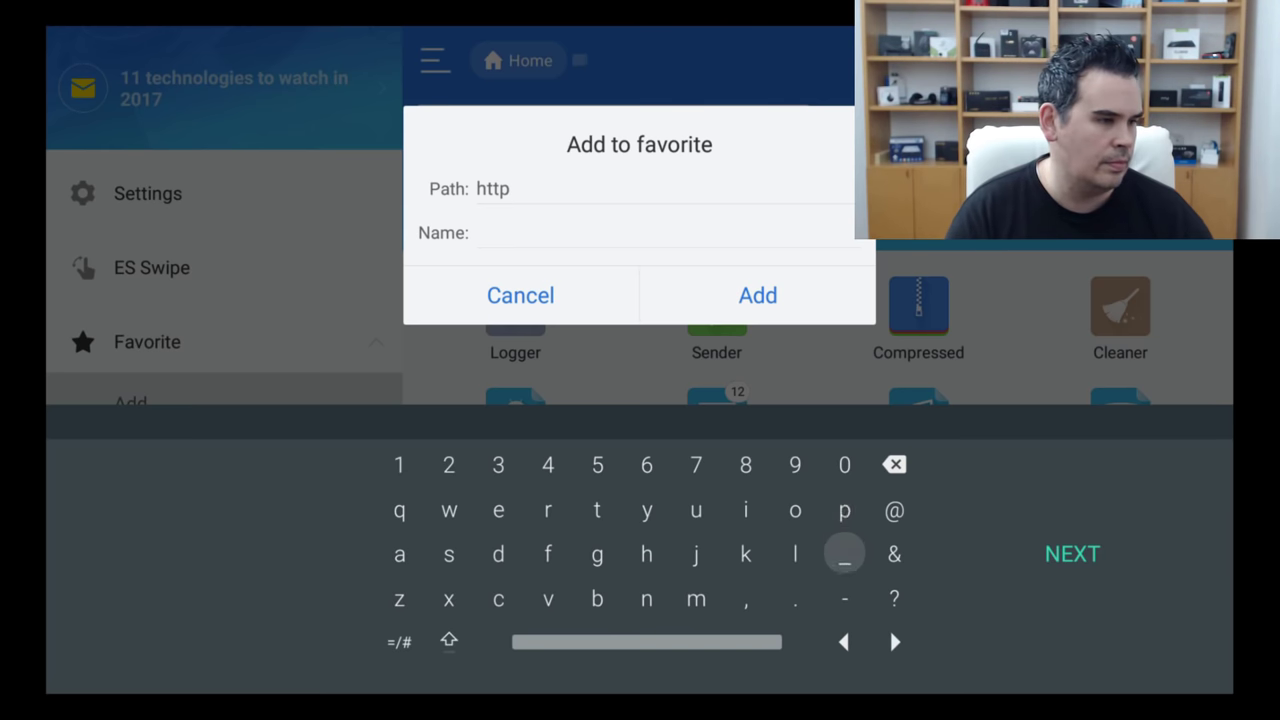
key("Down")
key("Down")
key("Left")
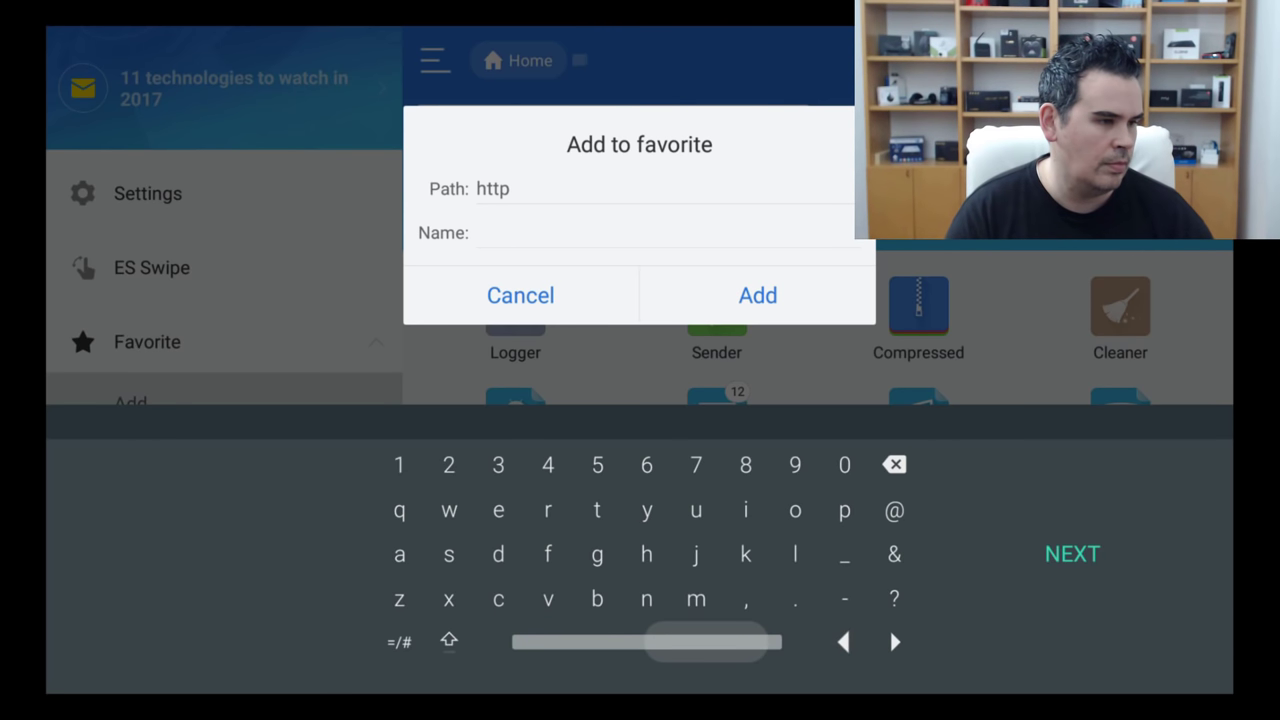
key("Left")
key("Left")
key("Return")
key("Up")
key("Up")
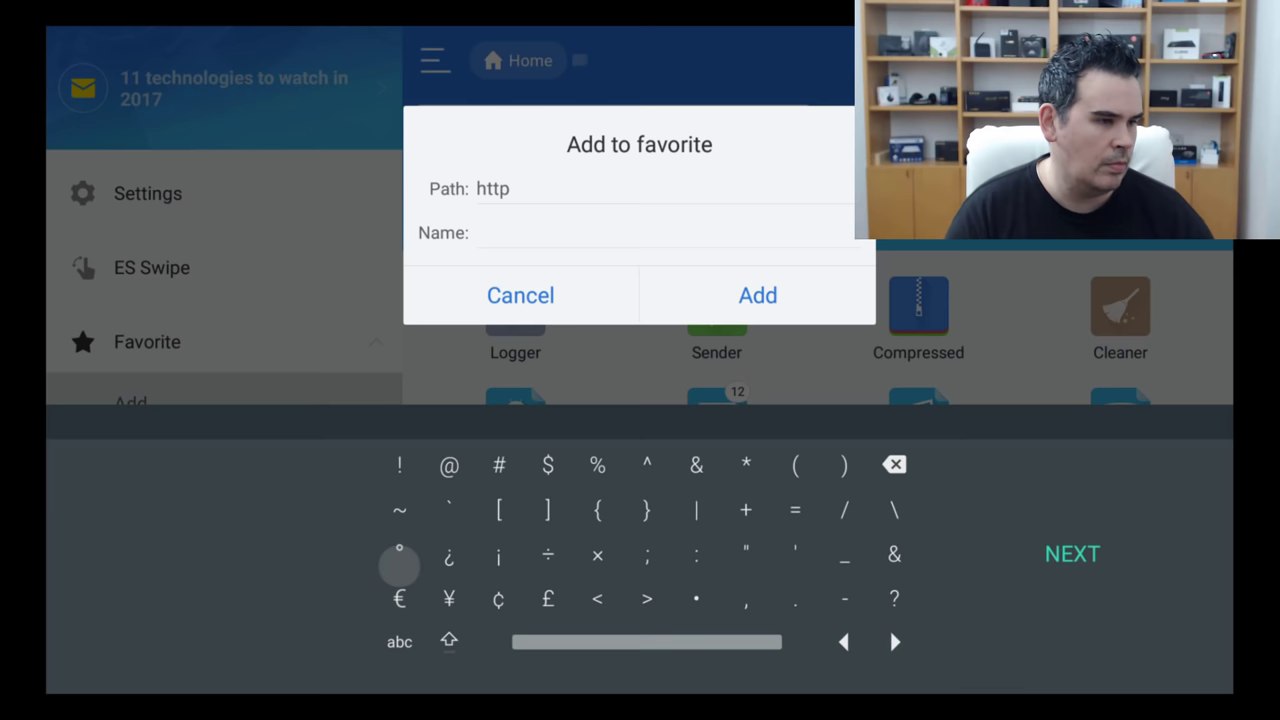
key("Right")
key("Right")
key("Right")
key("Right")
key("Right")
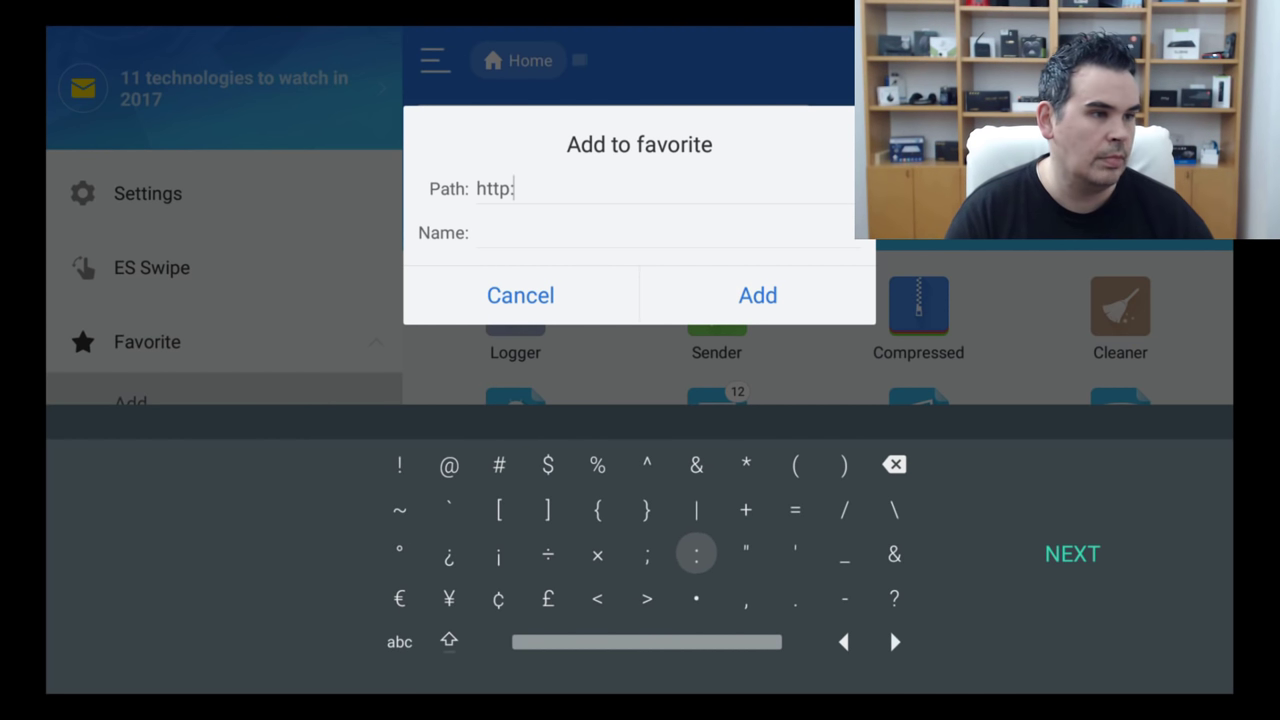
key("Right")
key("Right")
key("Right")
key("Up")
key("Return")
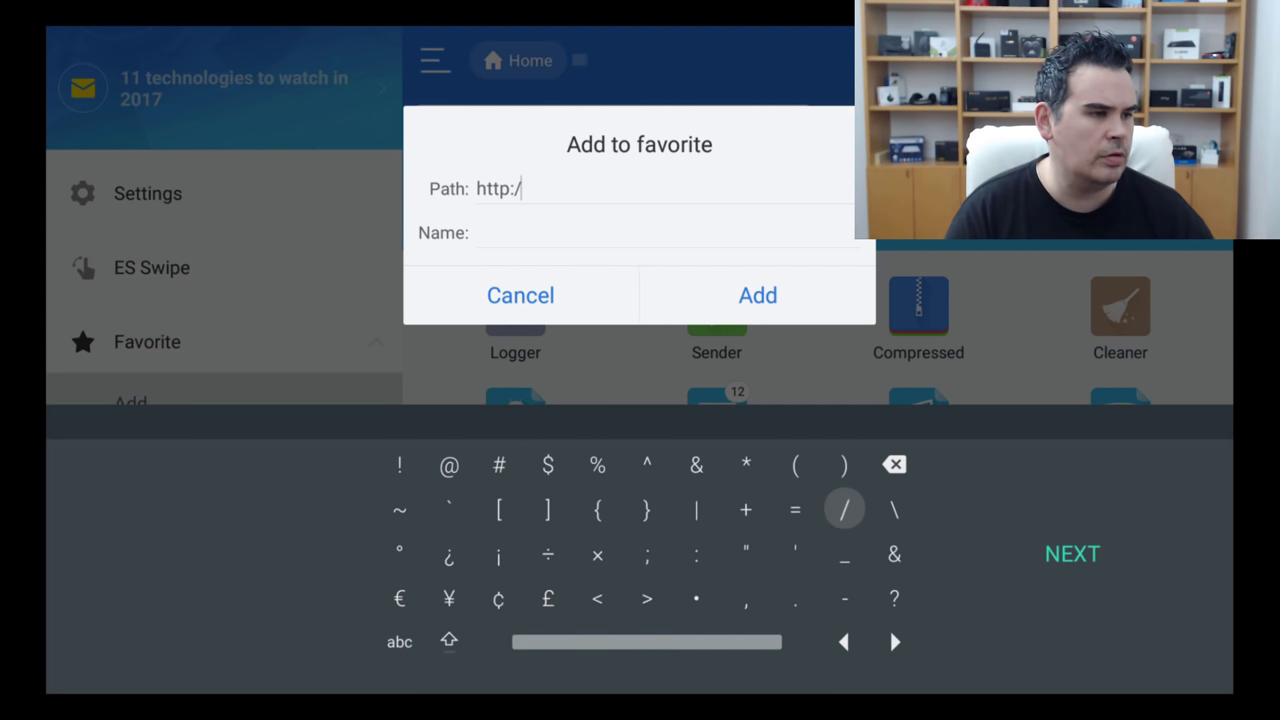
key("Return")
Step: Continue the path with the site name 'dimitrology.com'
key("Down")
key("Down")
key("Down")
key("Left")
key("Left")
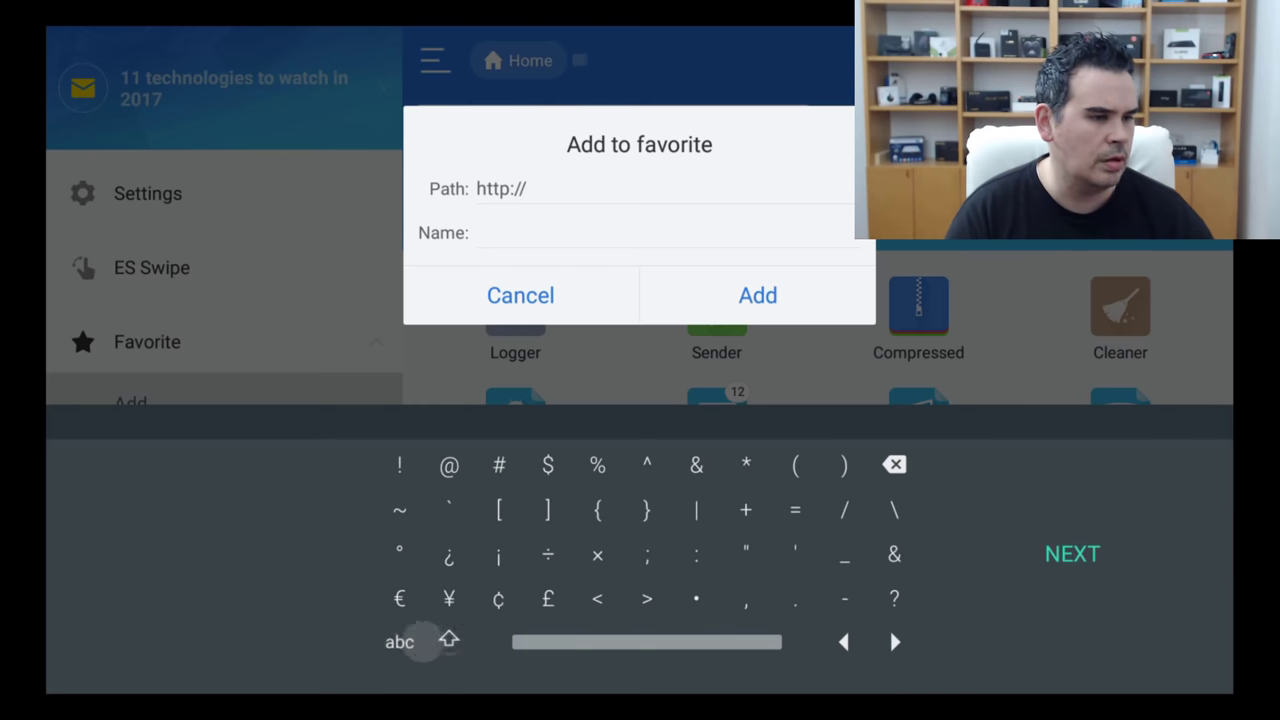
key("Return")
key("Up")
key("Right")
key("Right")
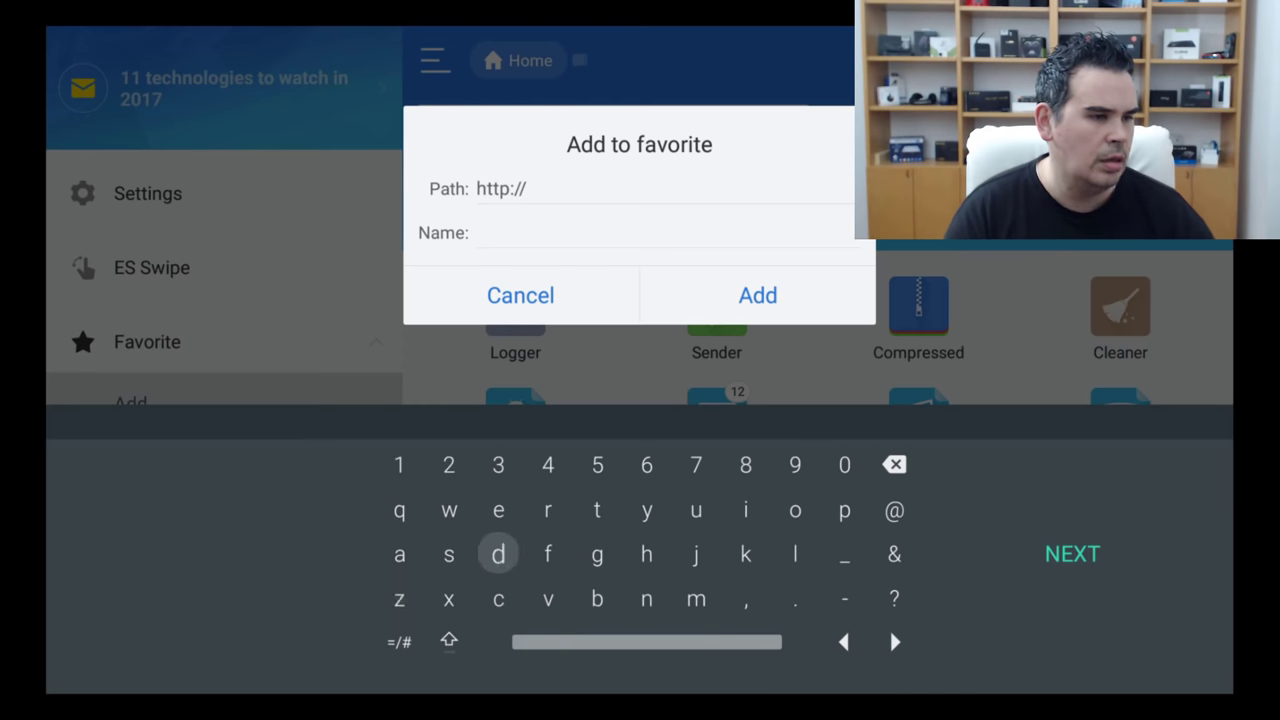
key("Return")
key("Up")
key("Right")
key("Right")
key("Right")
key("Right")
key("Right")
key("Right")
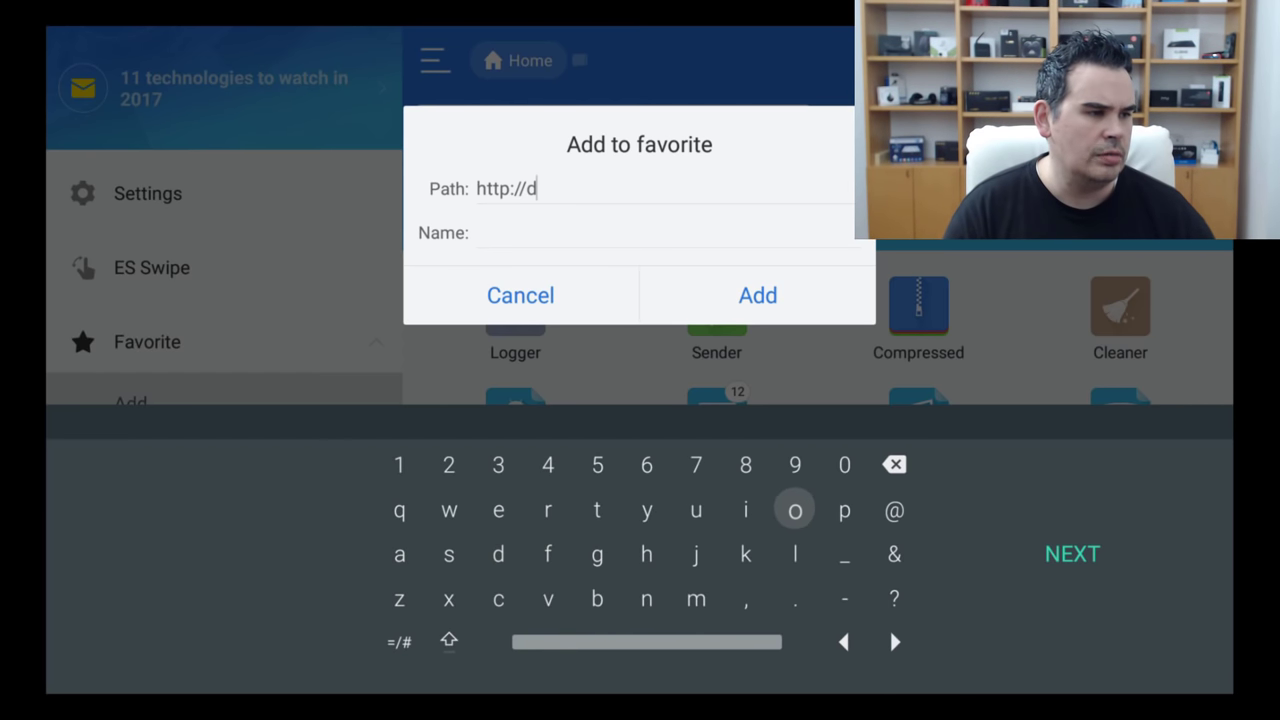
key("Left")
key("Return")
key("Down")
key("Down")
key("Left")
key("Return")
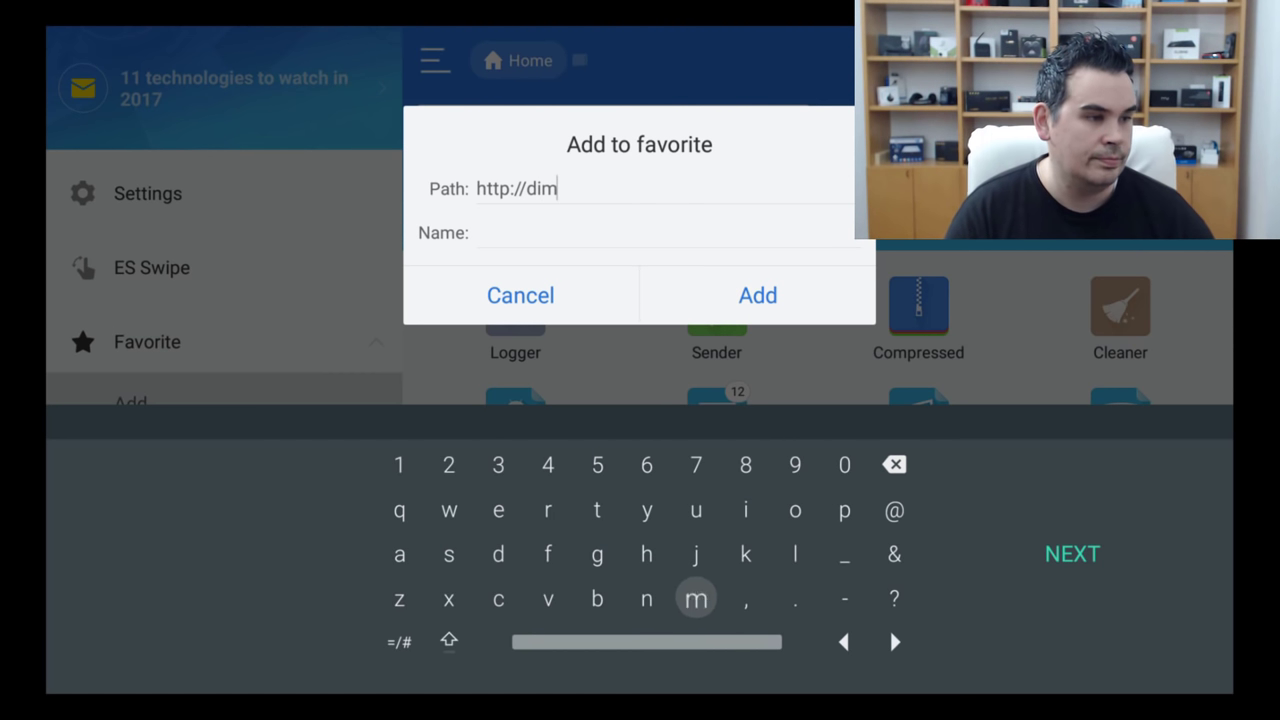
key("Up")
key("Up")
key("Right")
key("Return")
key("Left")
key("Left")
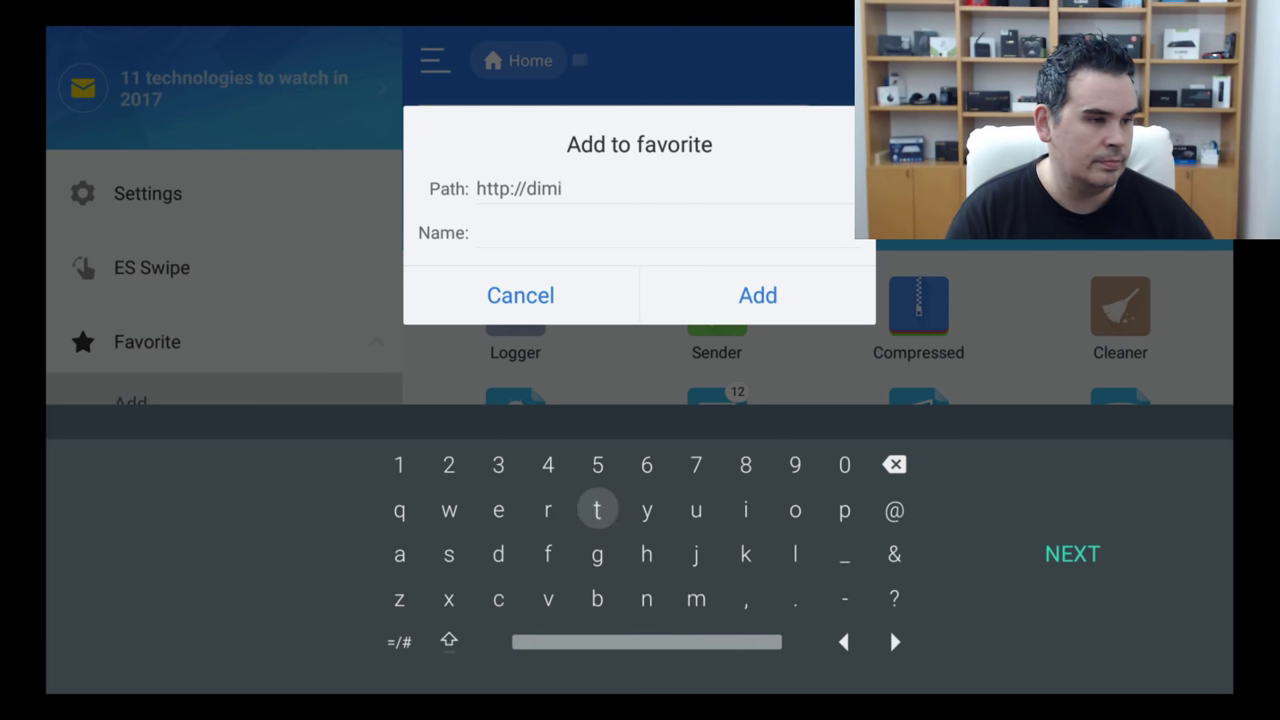
key("Left")
key("Return")
key("Right")
key("Right")
key("Right")
key("Right")
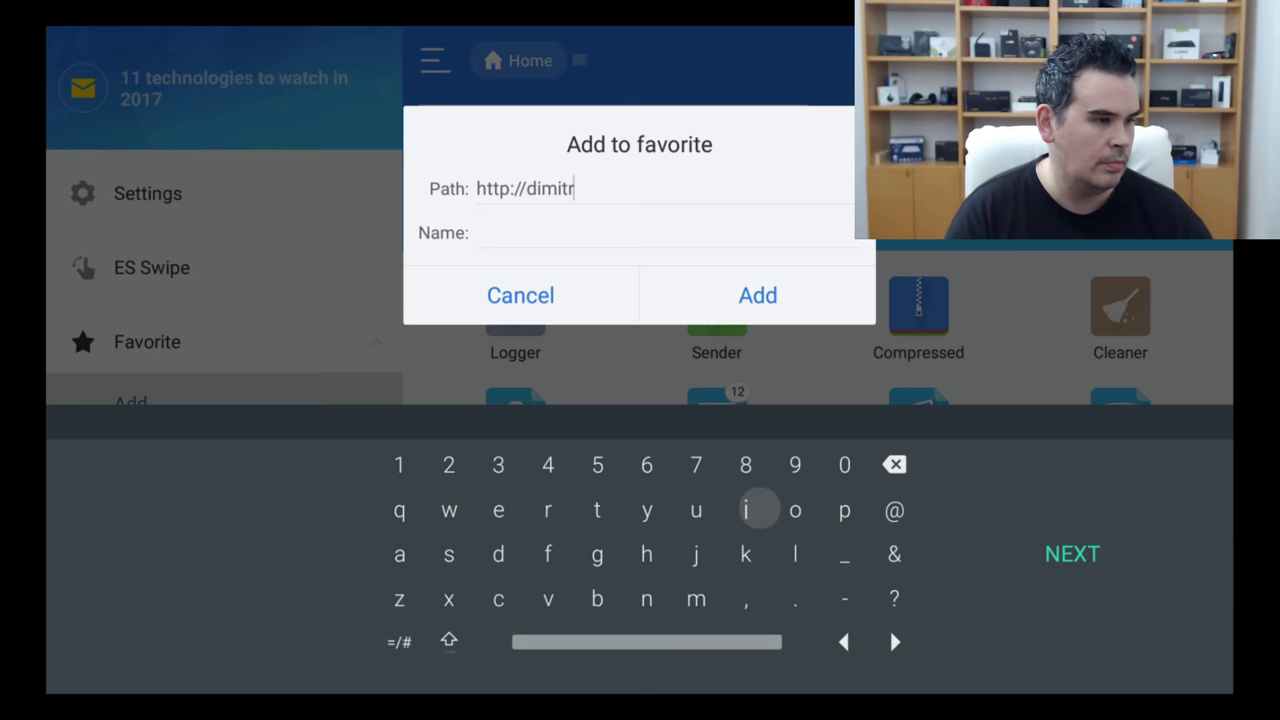
key("Right")
key("Return")
key("Down")
key("Return")
key("Up")
key("Return")
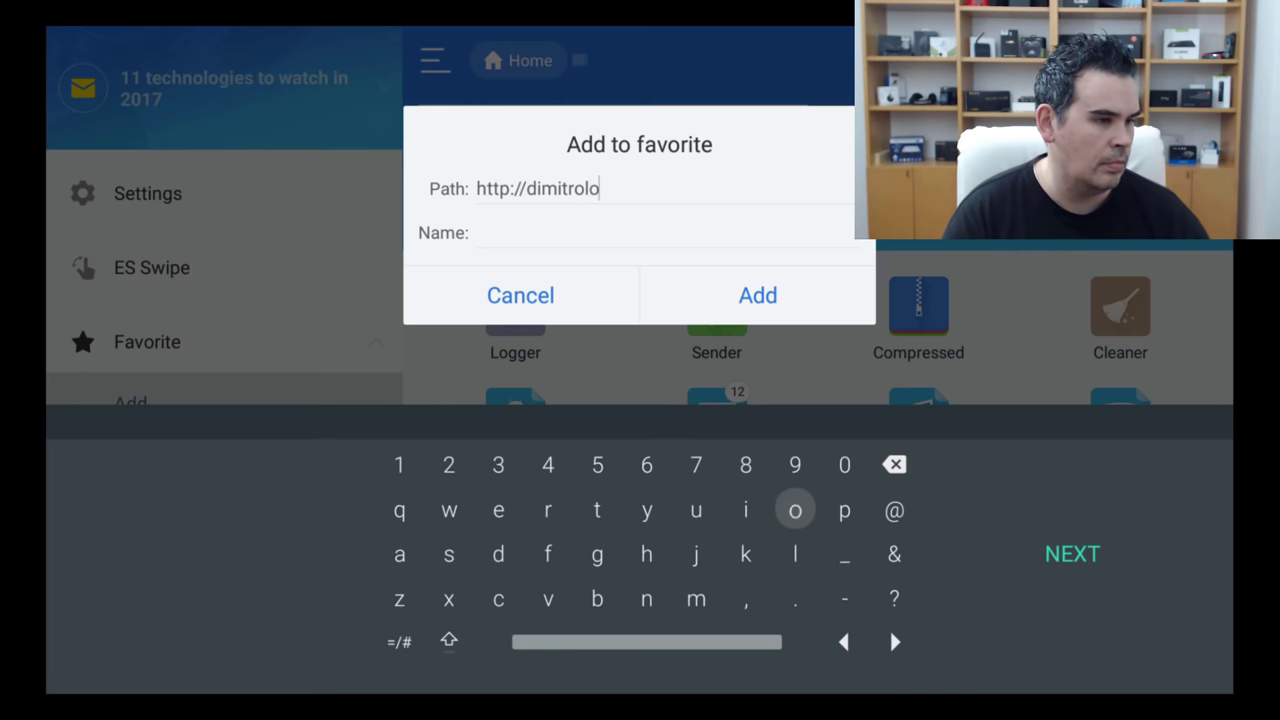
key("Left")
key("Left")
key("Left")
key("Left")
key("Down")
key("Return")
key("Up")
key("Right")
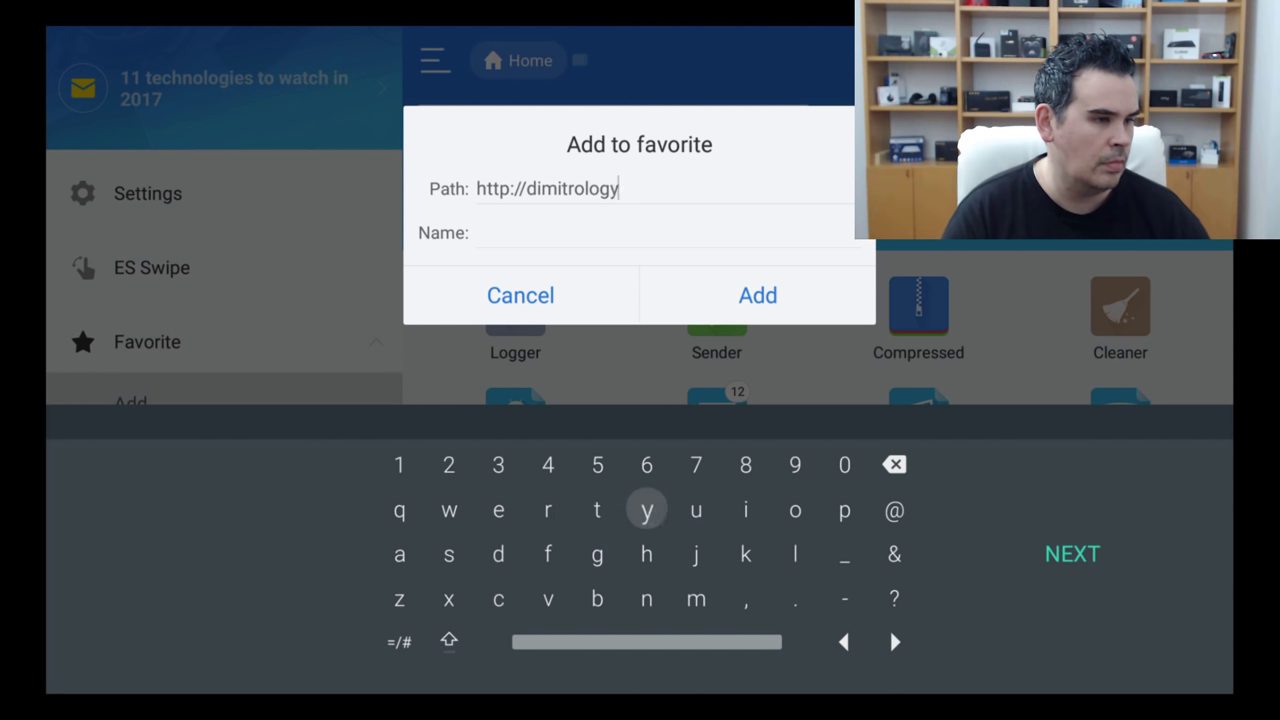
key("Down")
key("Down")
key("Right")
key("Right")
key("Right")
key("Return")
key("Left")
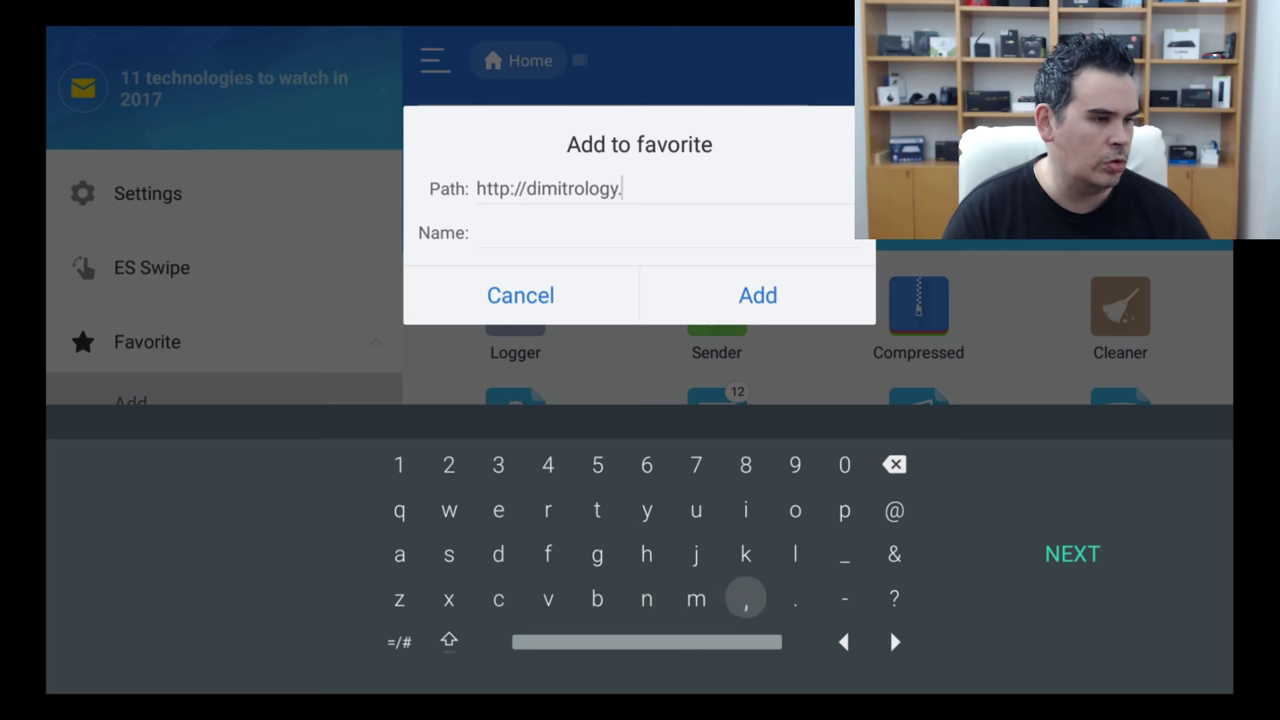
key("Left")
key("Left")
key("Left")
key("Left")
key("Left")
key("Return")
key("Up")
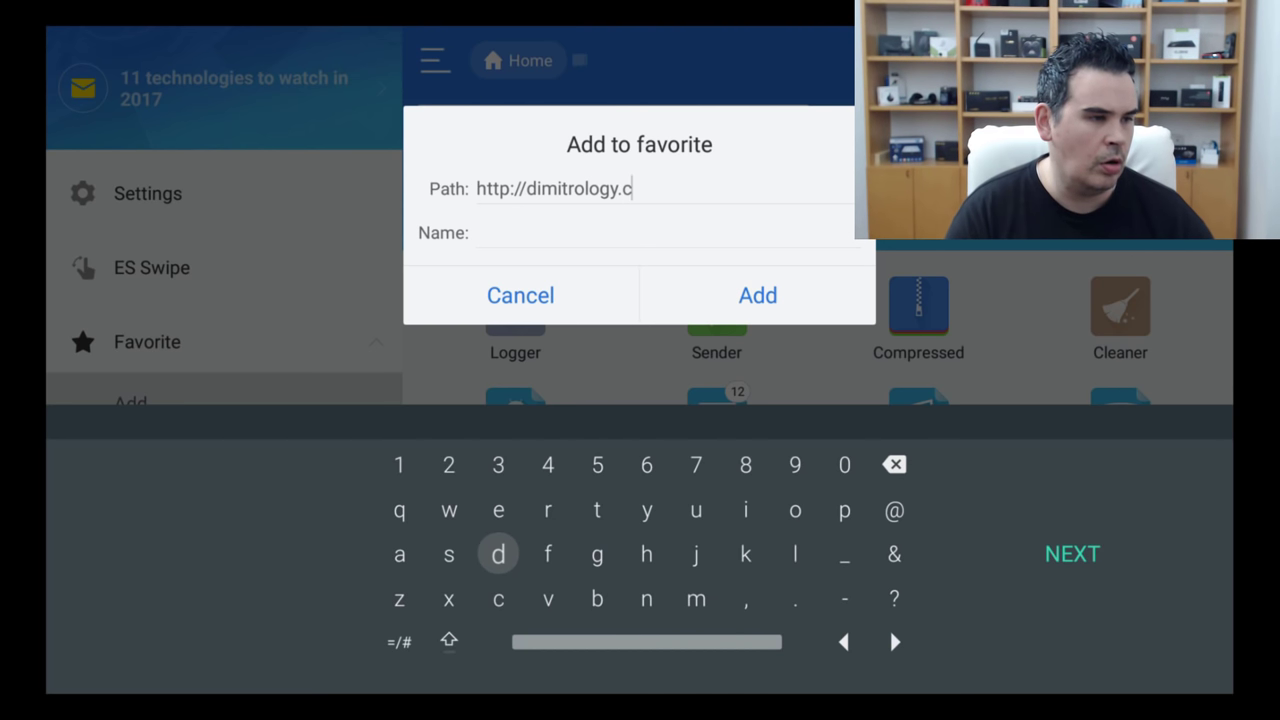
key("Up")
key("Right")
key("Right")
key("Right")
key("Right")
key("Right")
key("Right")
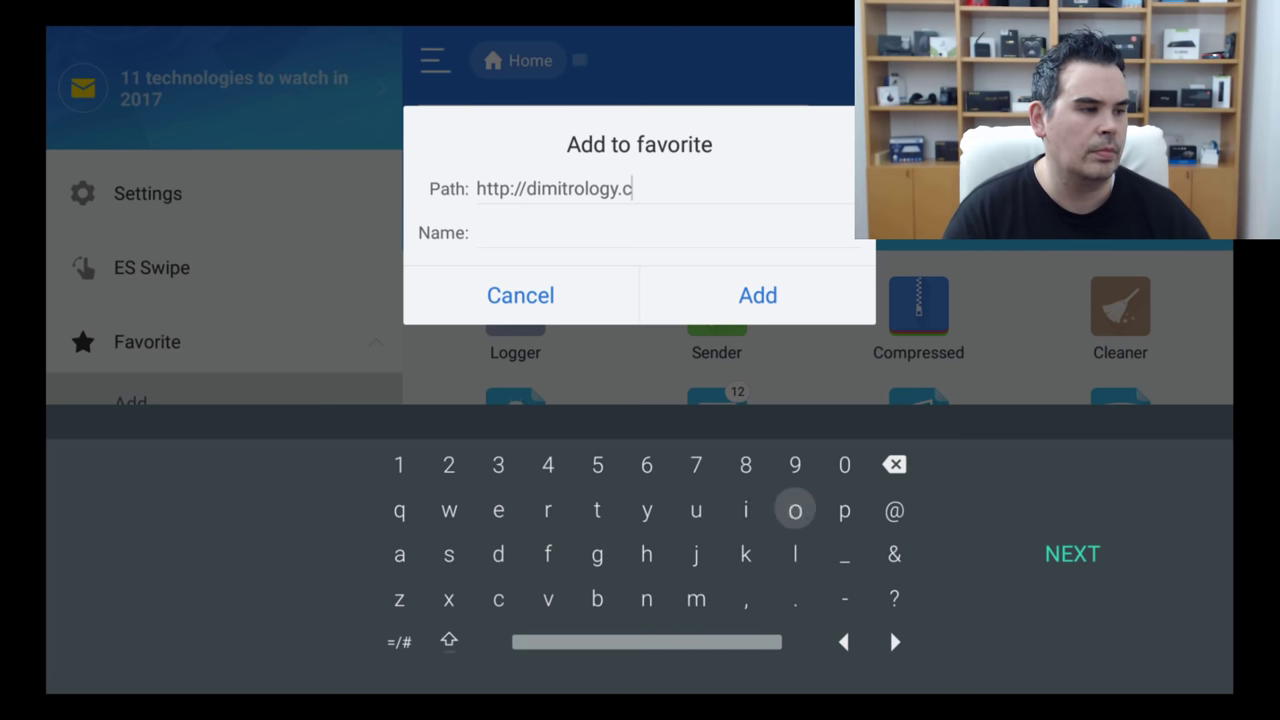
key("Return")
key("Down")
Step: Append '/android' to the path after dimitrology.com
key("Down")
key("Left")
key("Left")
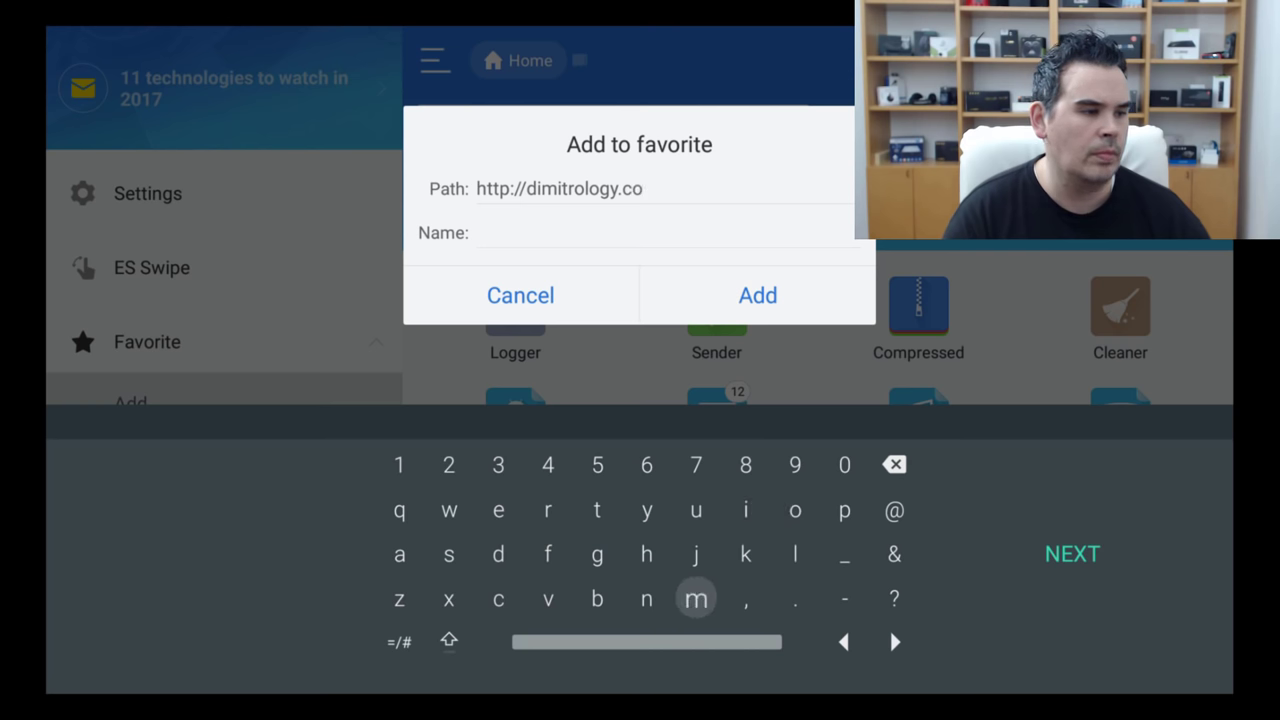
key("Return")
key("Down")
key("Left")
key("Left")
key("Return")
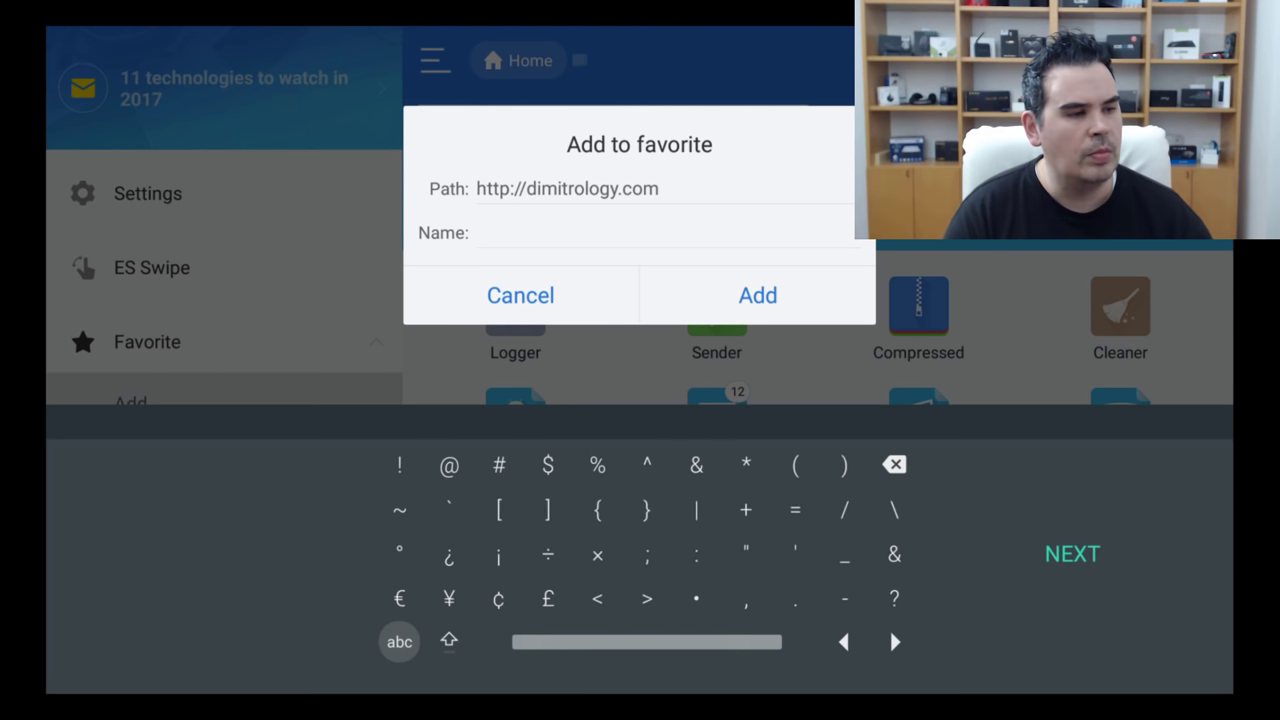
key("Up")
key("Up")
key("Up")
key("Right")
key("Right")
key("Right")
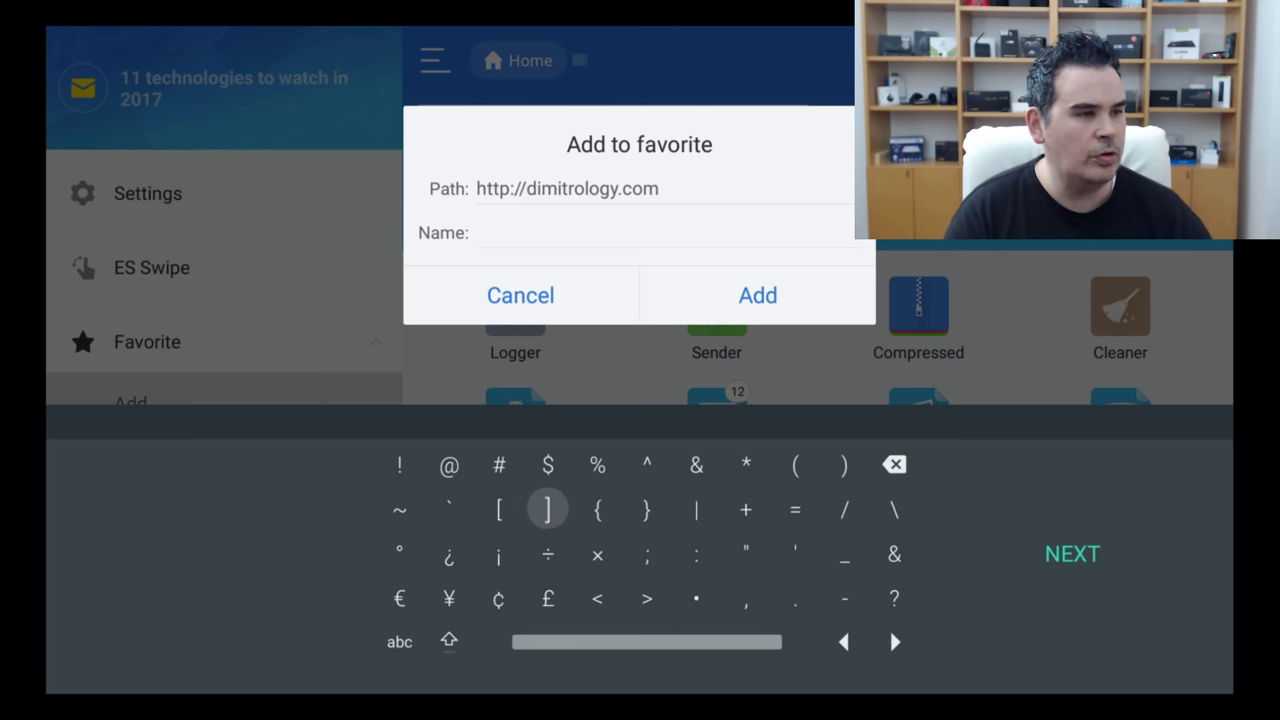
key("Right")
key("Right")
key("Right")
key("Right")
key("Right")
key("Return")
key("Down")
key("Down")
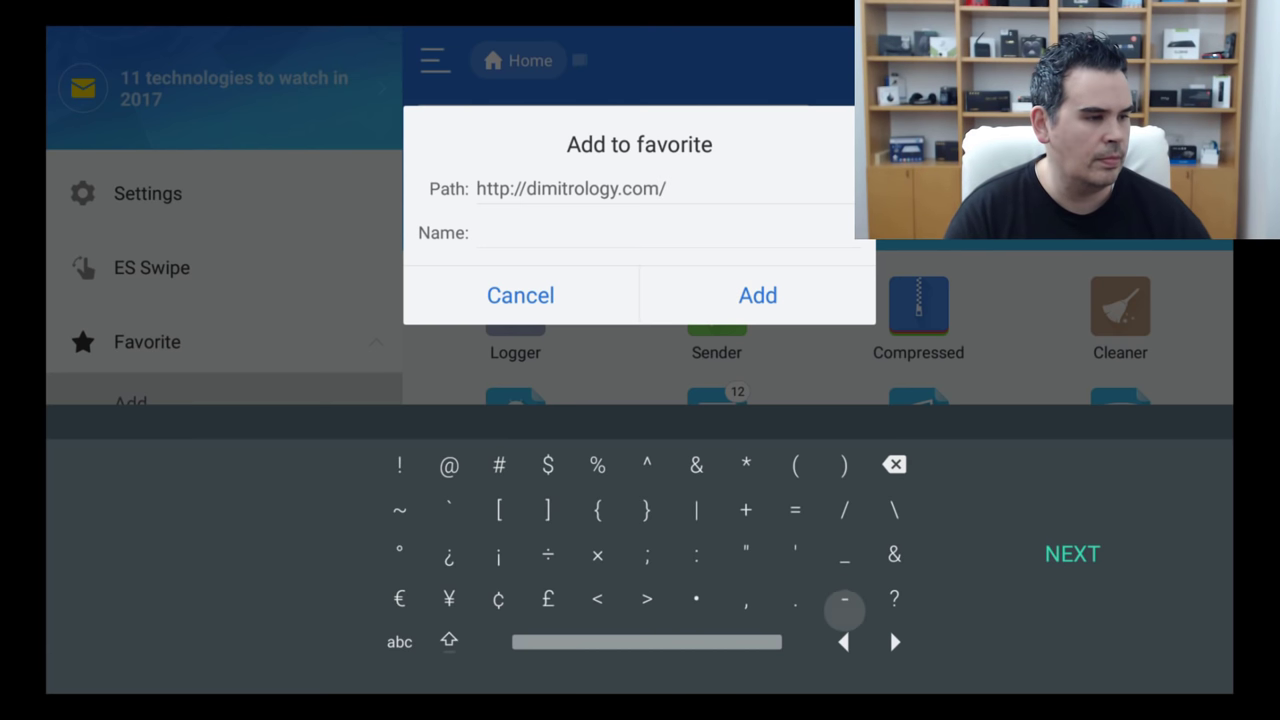
key("Down")
key("Left")
key("Left")
key("Return")
key("Up")
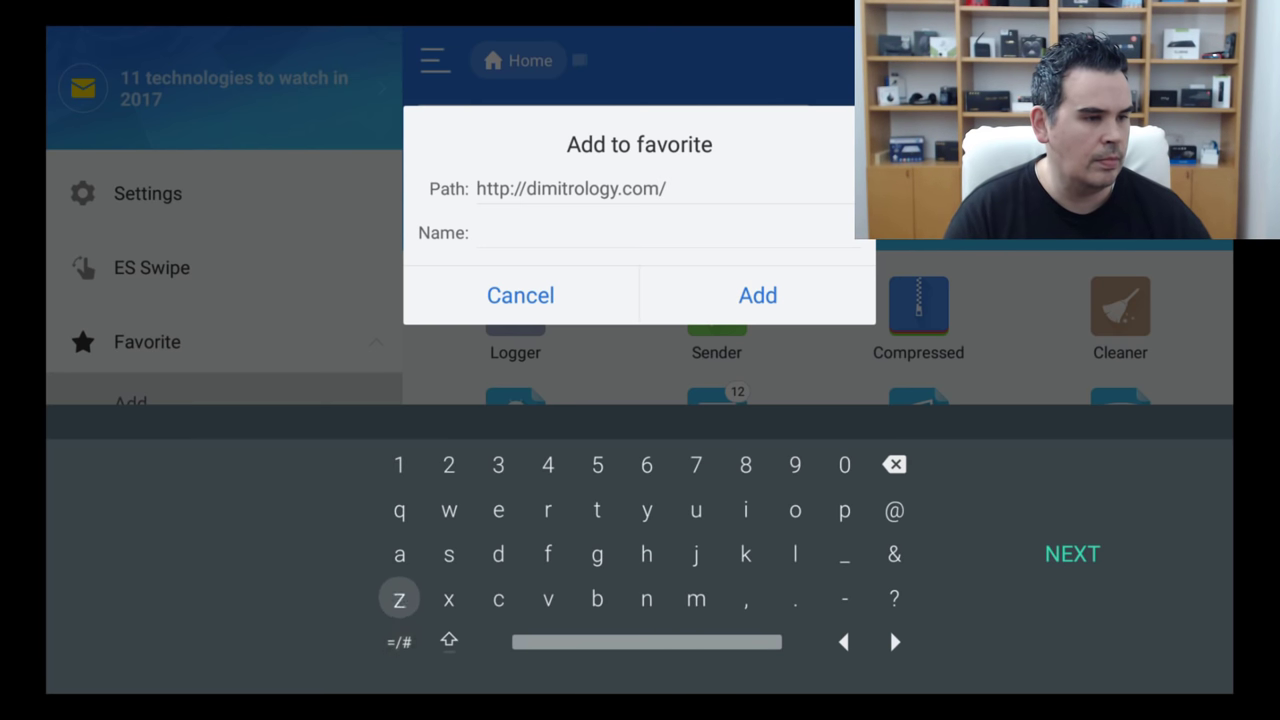
key("Up")
key("Return")
key("Right")
key("Right")
key("Right")
key("Right")
key("Right")
key("Right")
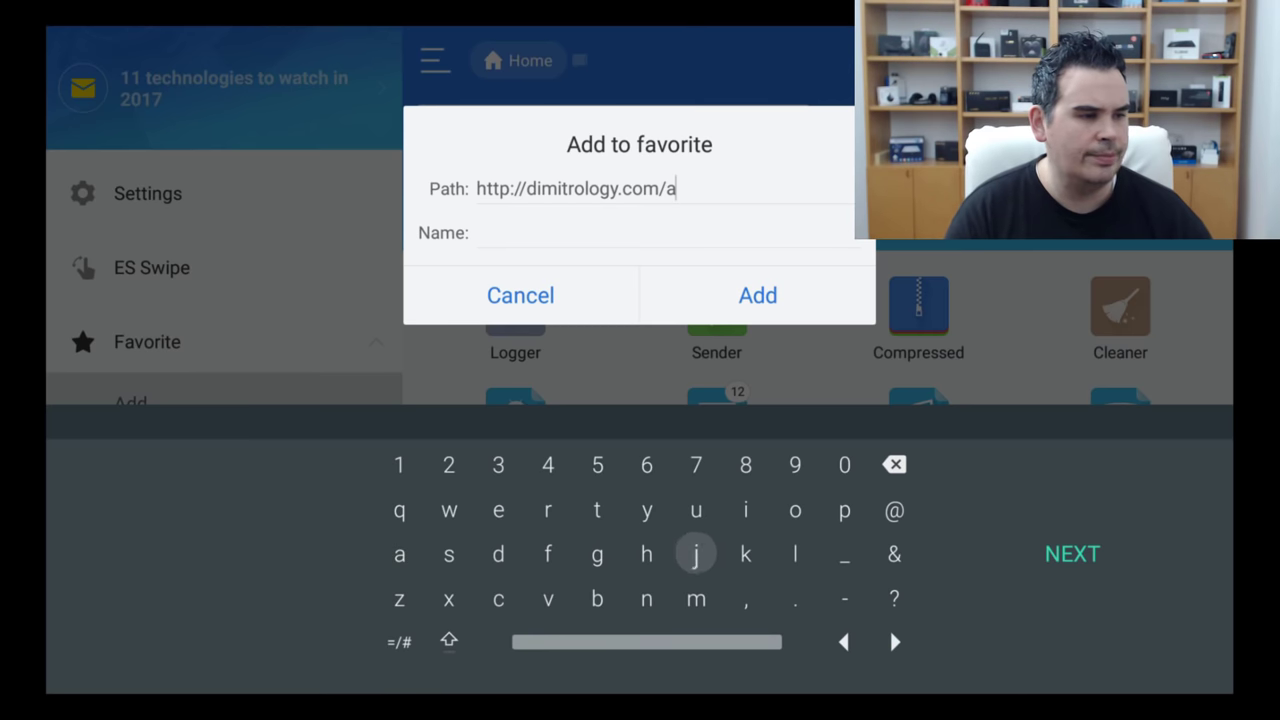
key("Down")
key("Left")
key("Up")
key("Left")
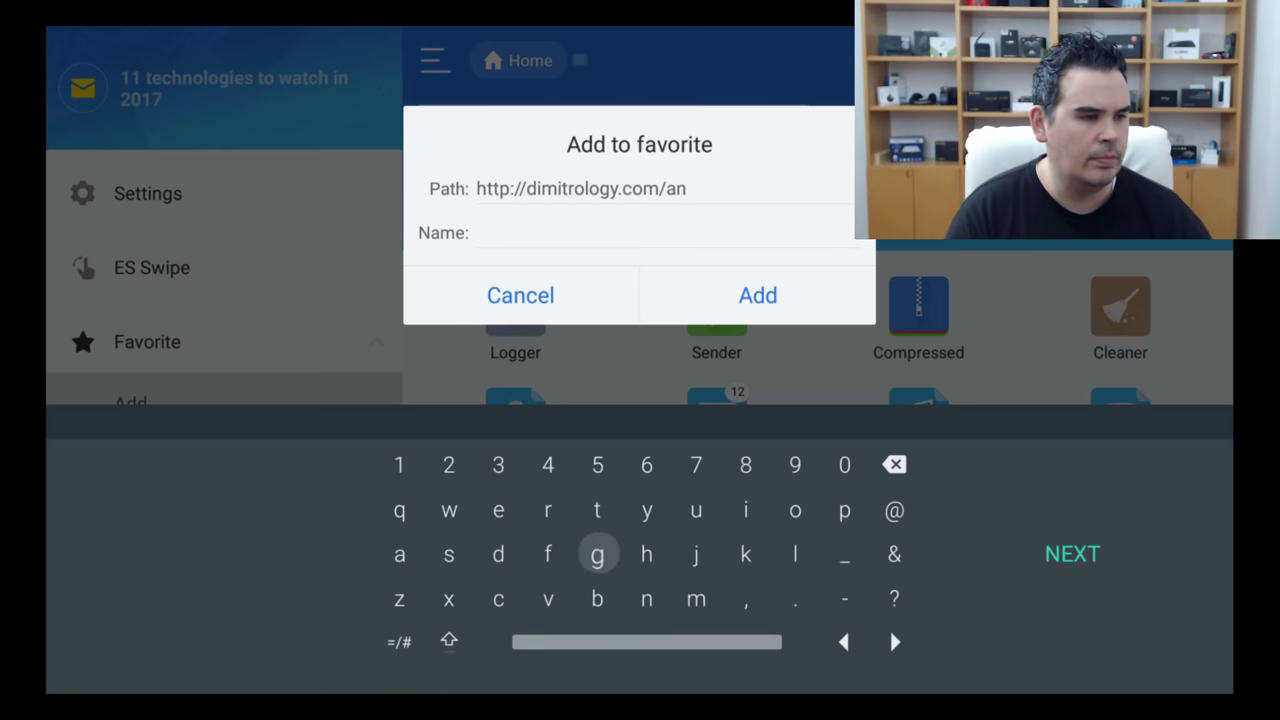
key("Left")
key("Left")
key("Left")
key("Right")
key("Right")
key("Up")
key("Right")
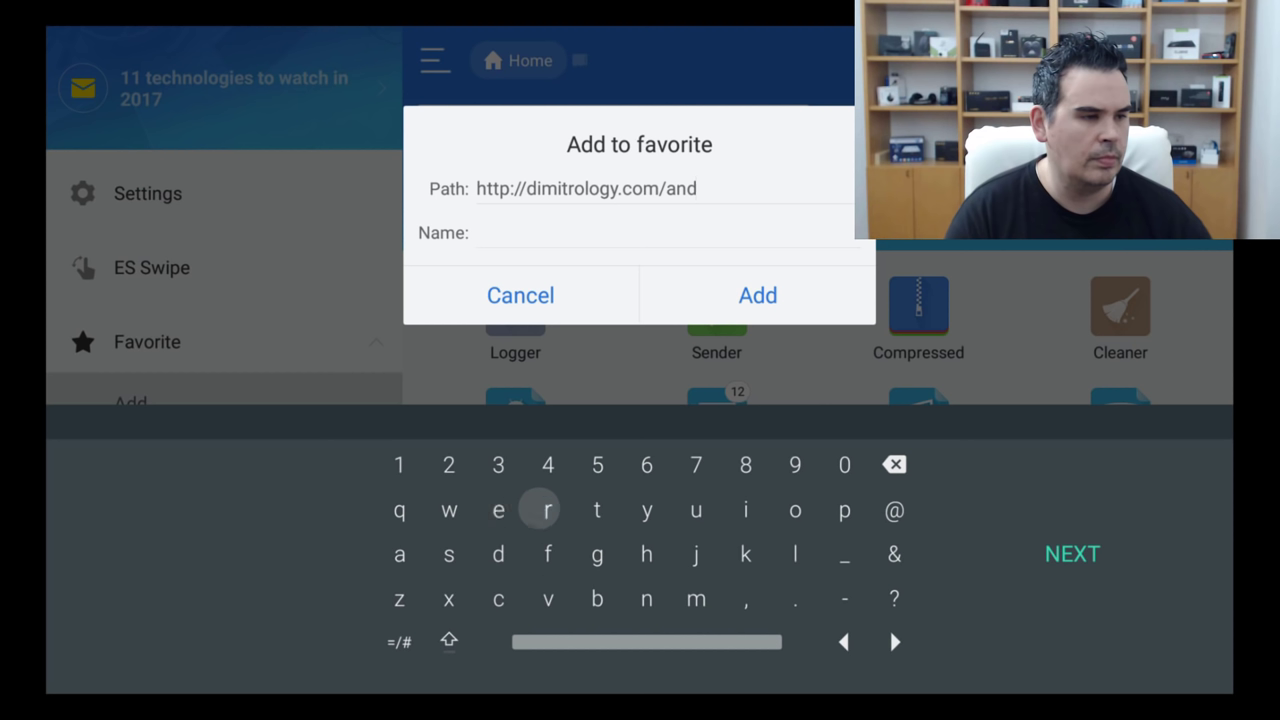
key("Right")
key("Right")
key("Right")
key("Right")
key("Right")
key("Return")
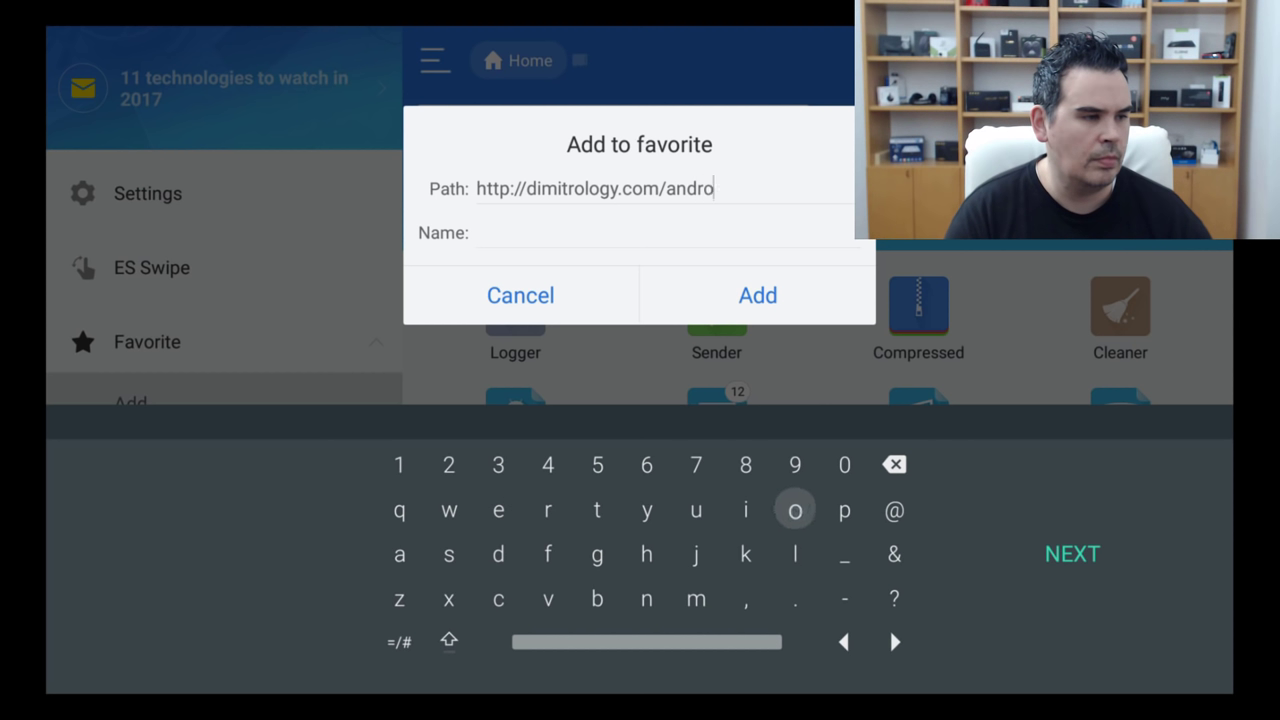
key("Left")
key("Return")
key("Down")
key("Left")
key("Left")
key("Left")
key("Left")
key("Left")
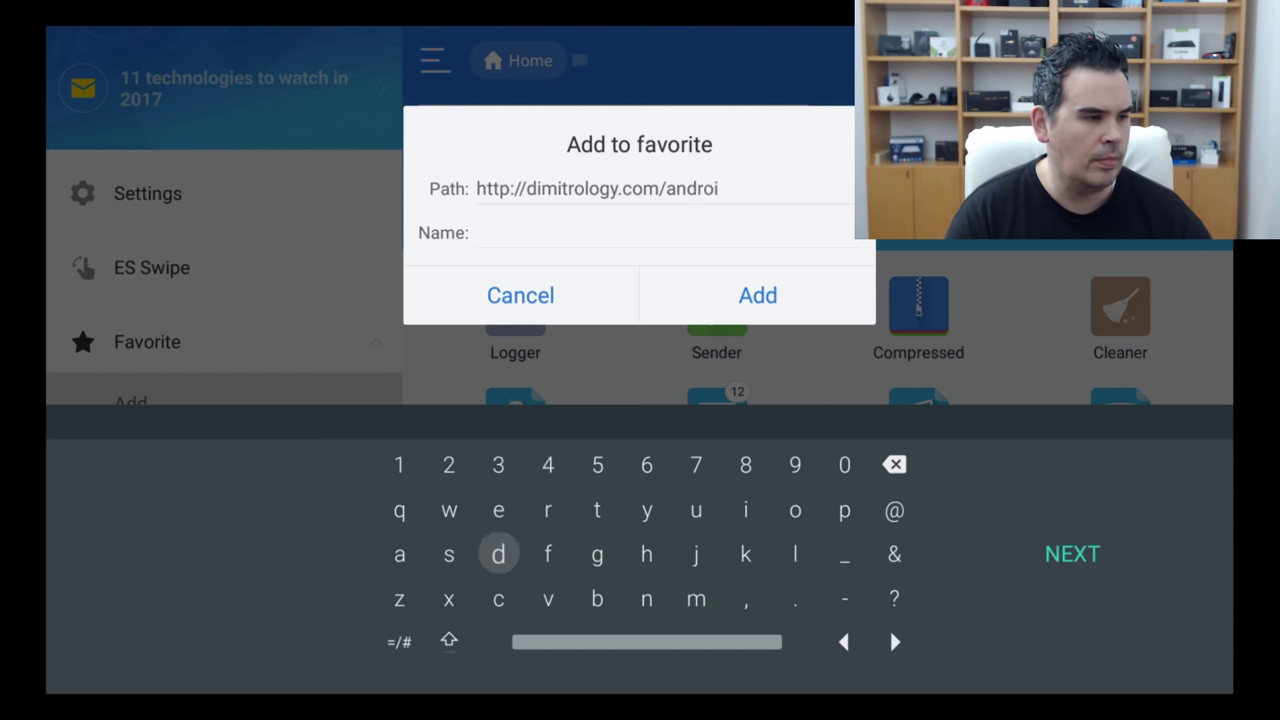
key("Return")
key("Right")
key("Right")
key("Right")
key("Right")
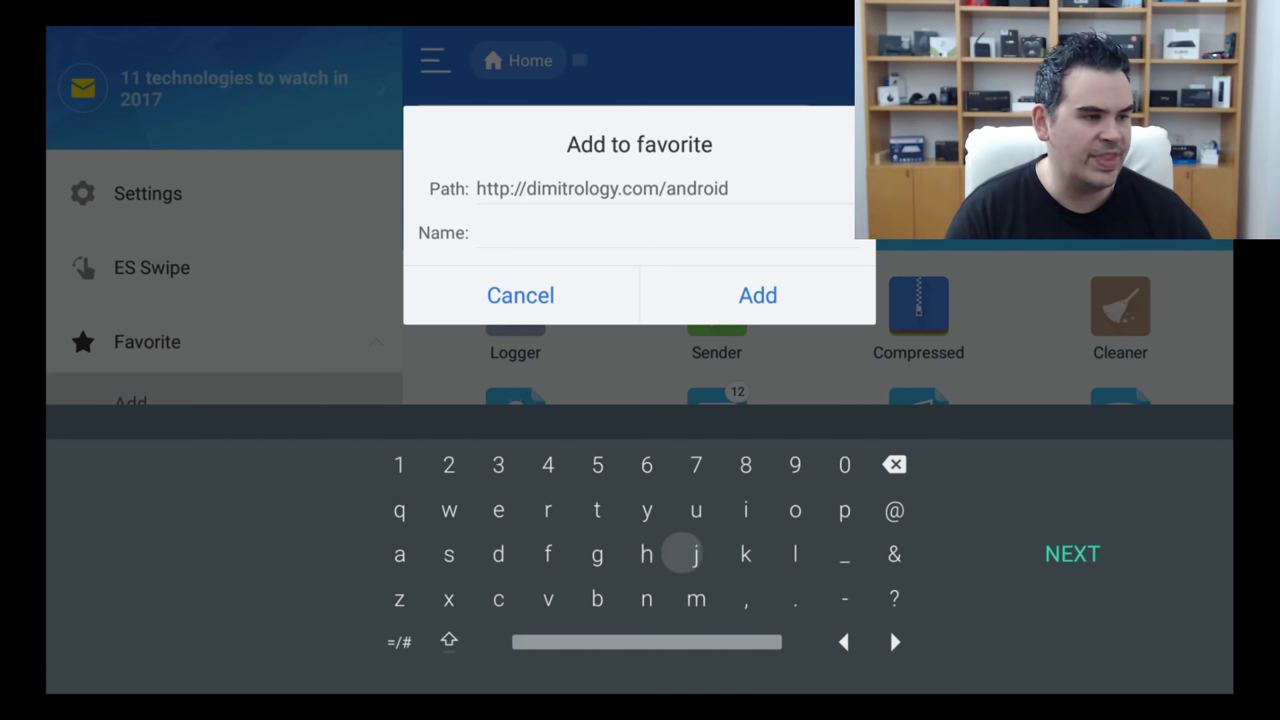
key("Right")
key("Right")
key("Right")
key("Down")
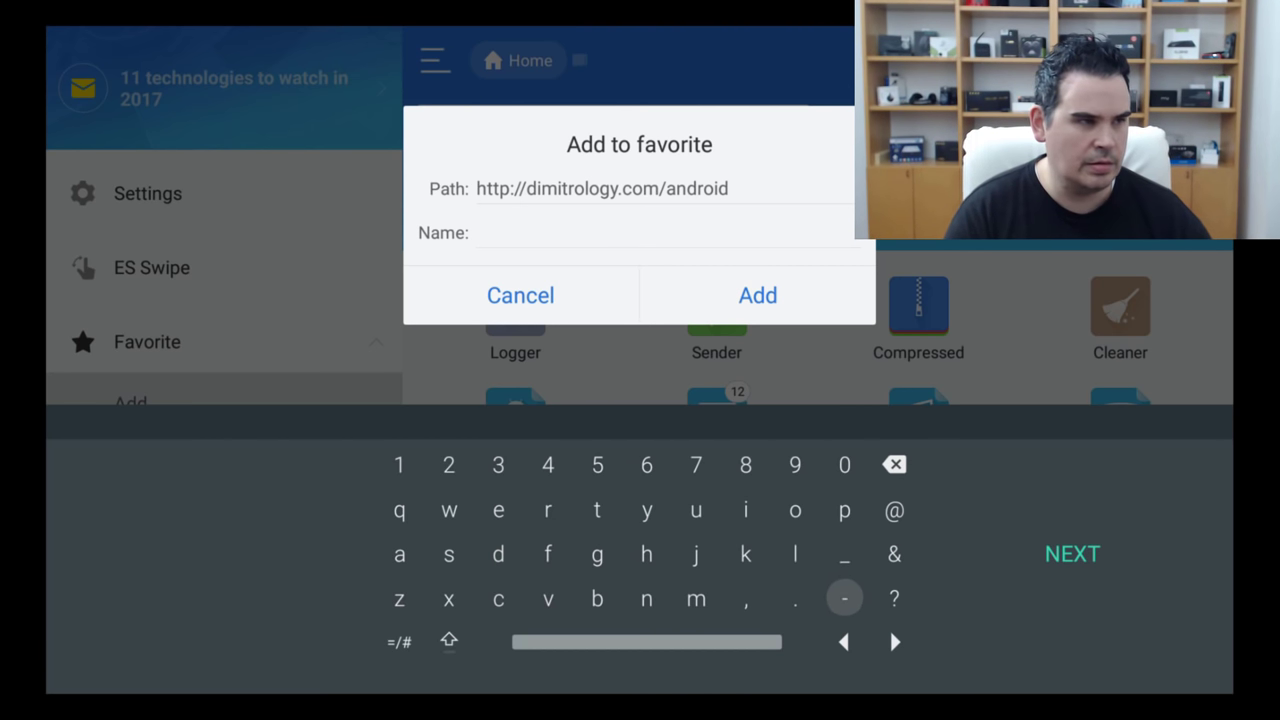
key("Return")
key("Up")
key("Left")
key("Left")
key("Left")
key("Left")
key("Left")
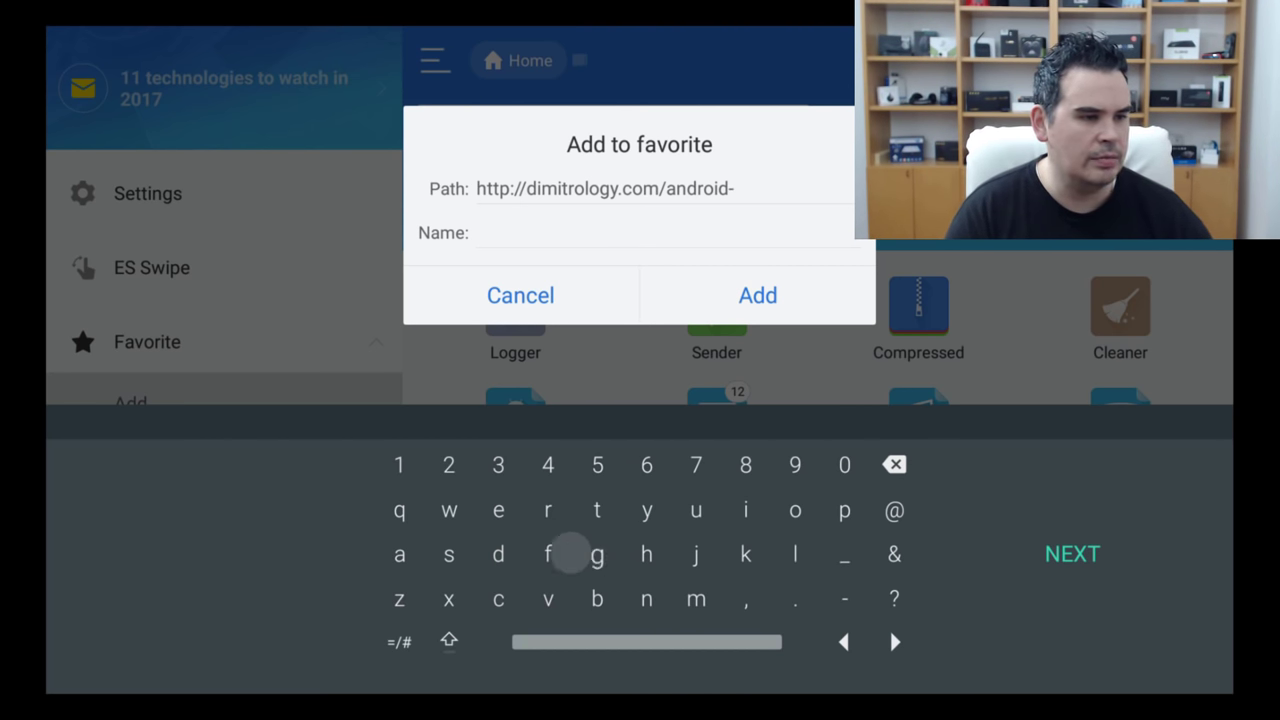
key("Left")
key("Left")
key("Left")
key("Left")
key("Return")
key("Up")
key("Right")
key("Right")
key("Right")
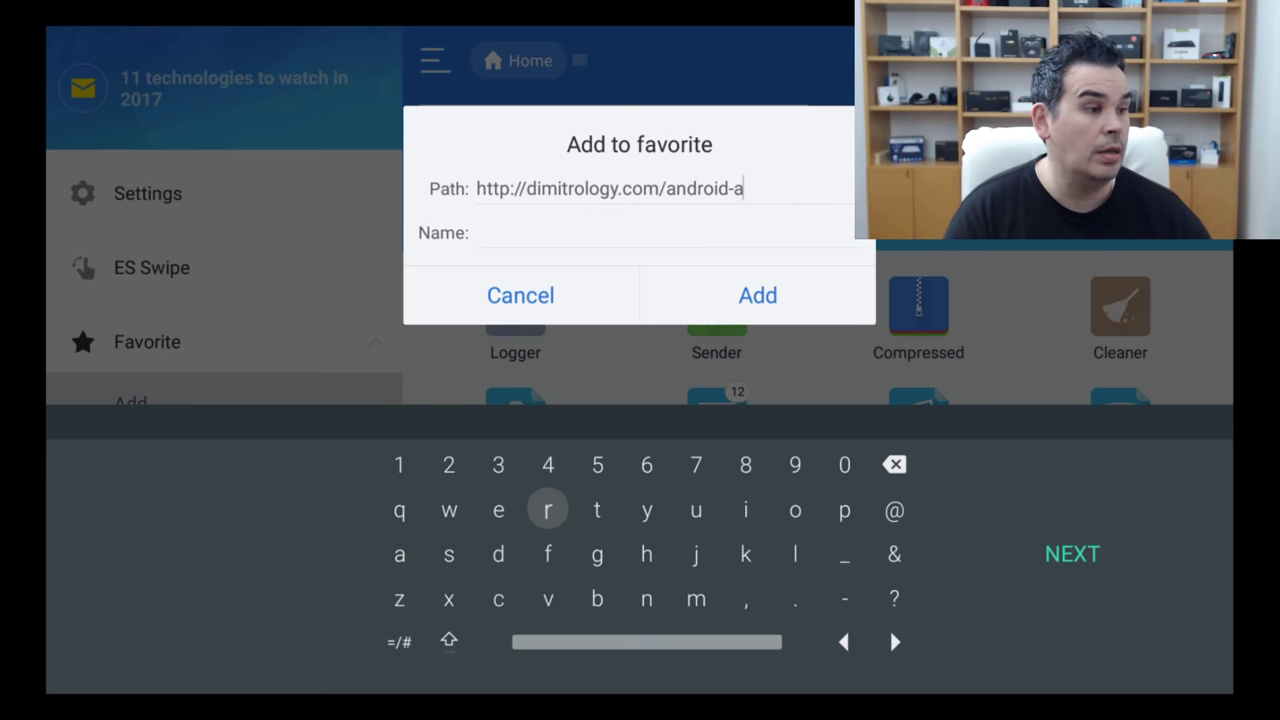
key("Right")
key("Right")
key("Right")
key("Right")
key("Right")
key("Right")
key("Return")
key("Down")
key("Left")
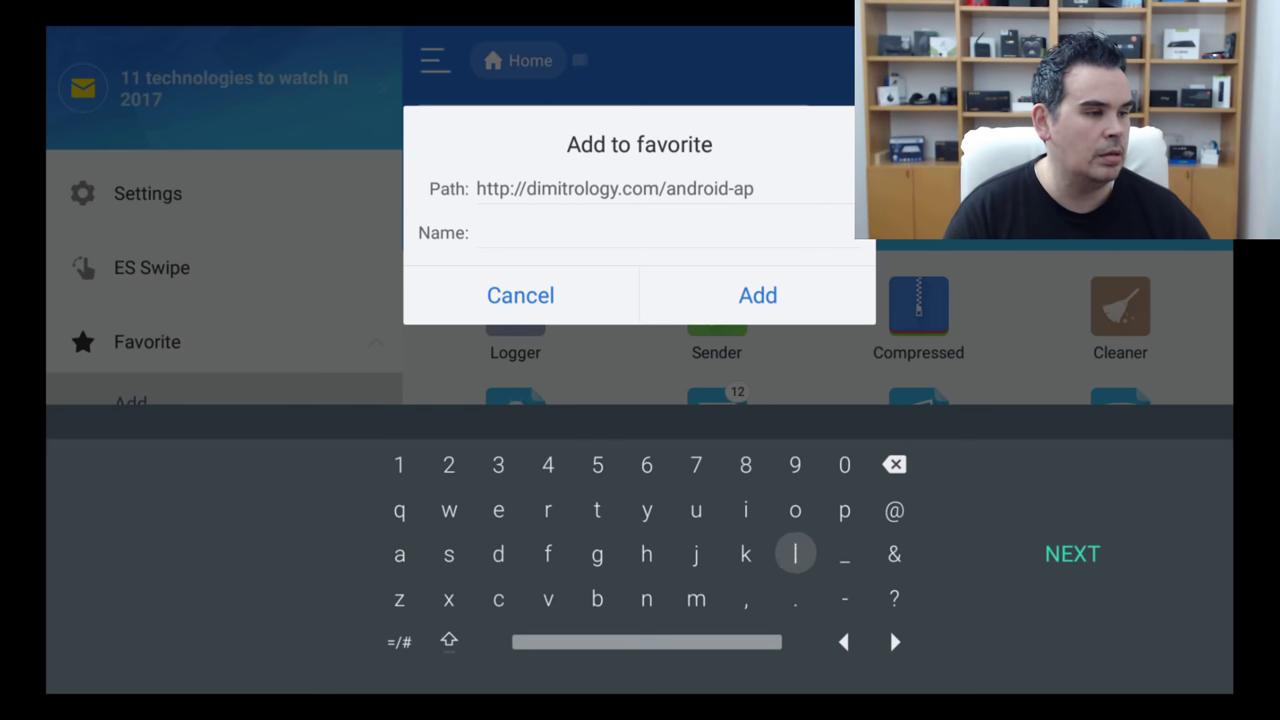
key("Left")
key("Return")
key("Right")
key("Right")
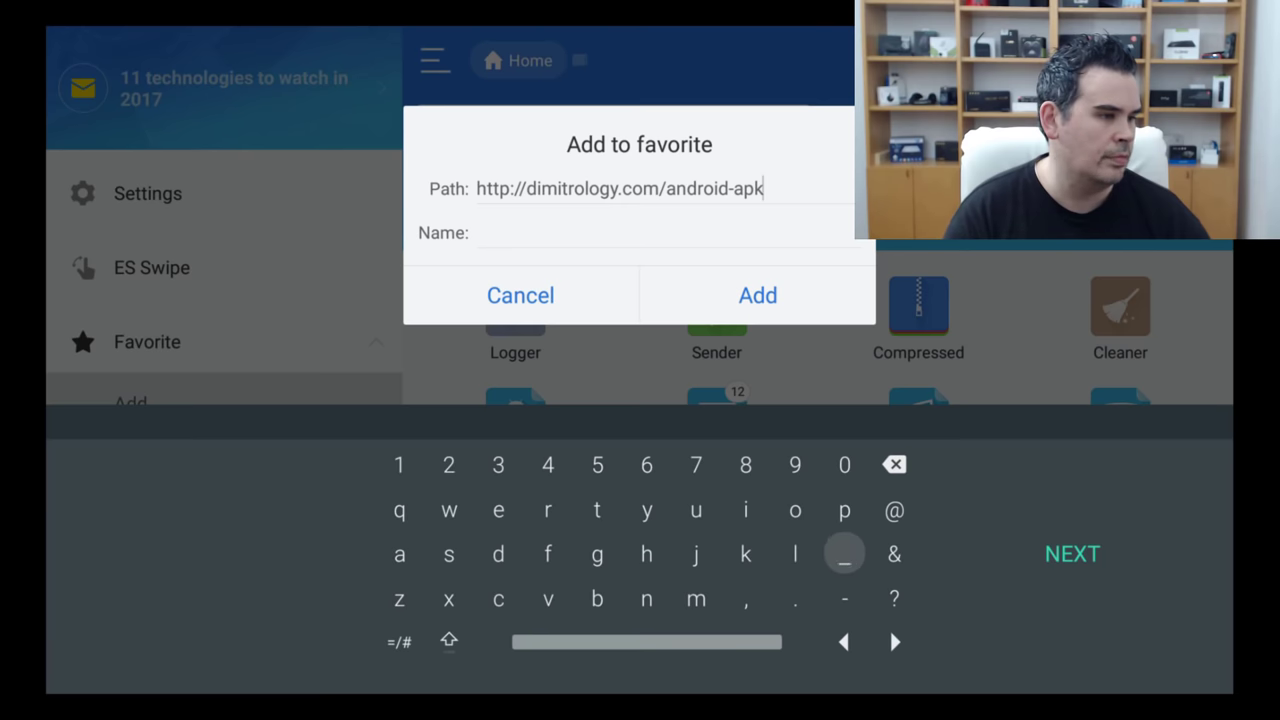
key("Right")
key("Right")
key("Return")
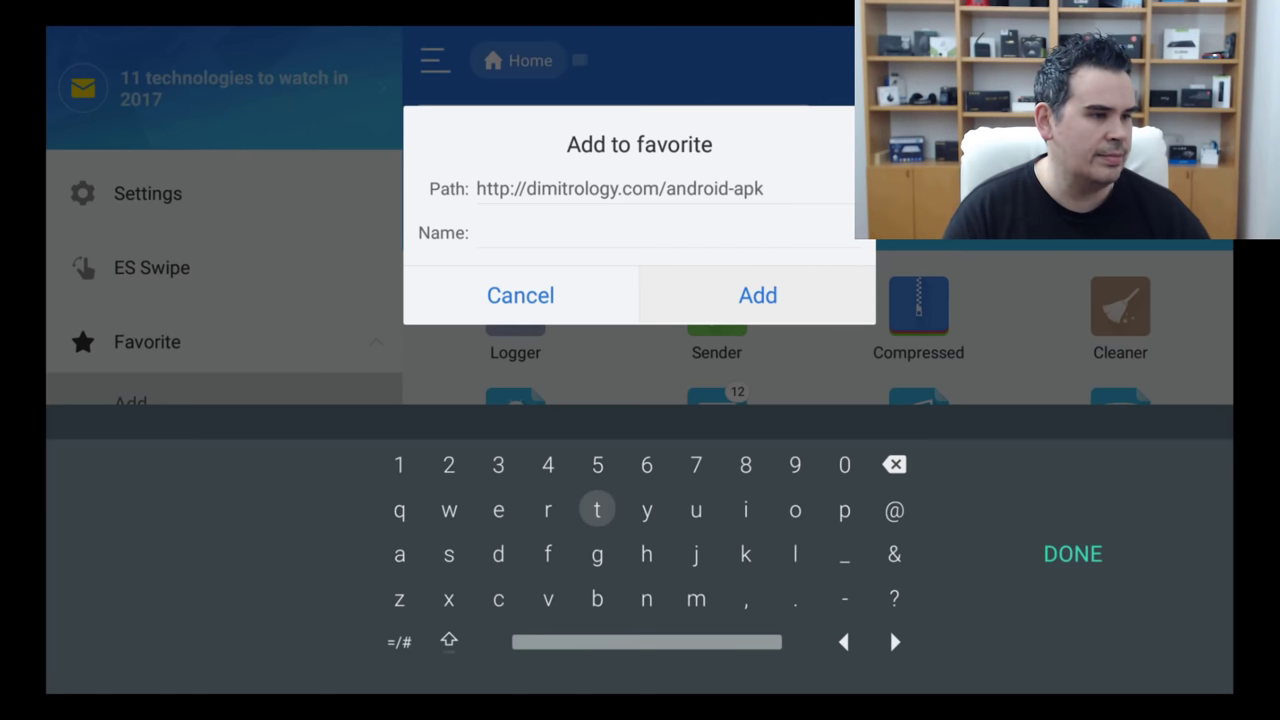
key("Escape")
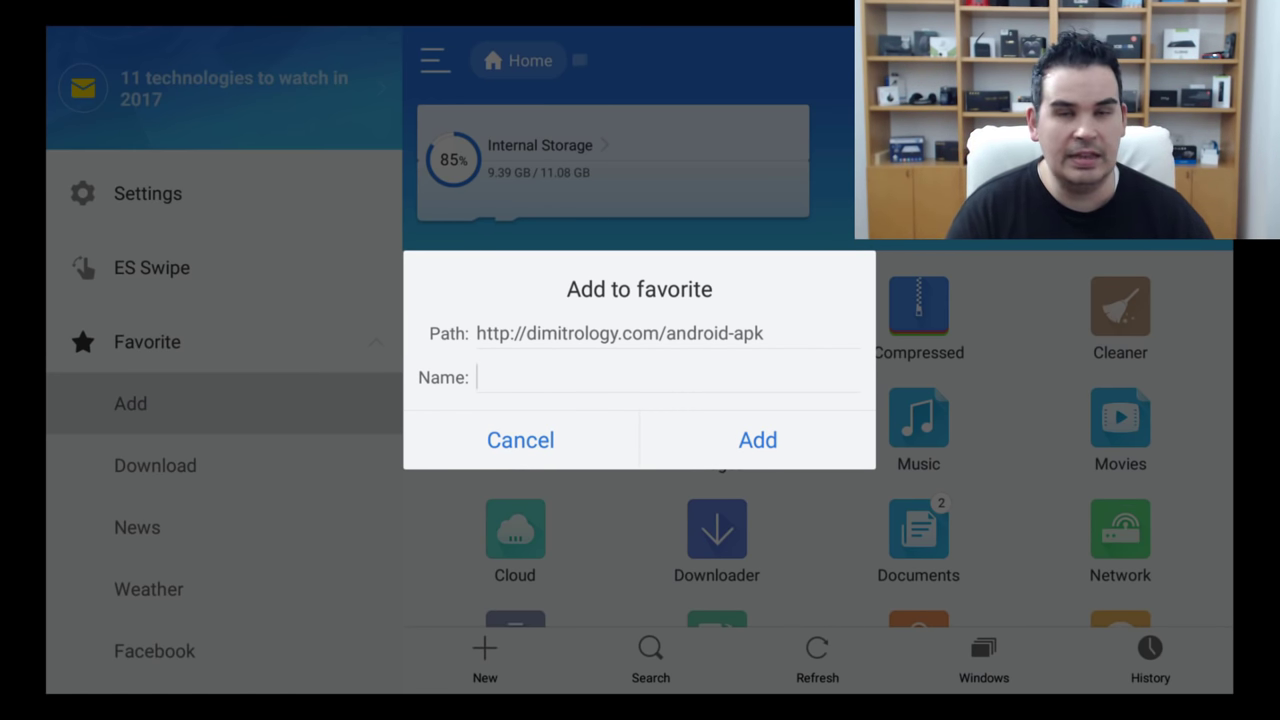
Step: Type 'dimi' into the favorite's Name field
key("Return")
key("Down")
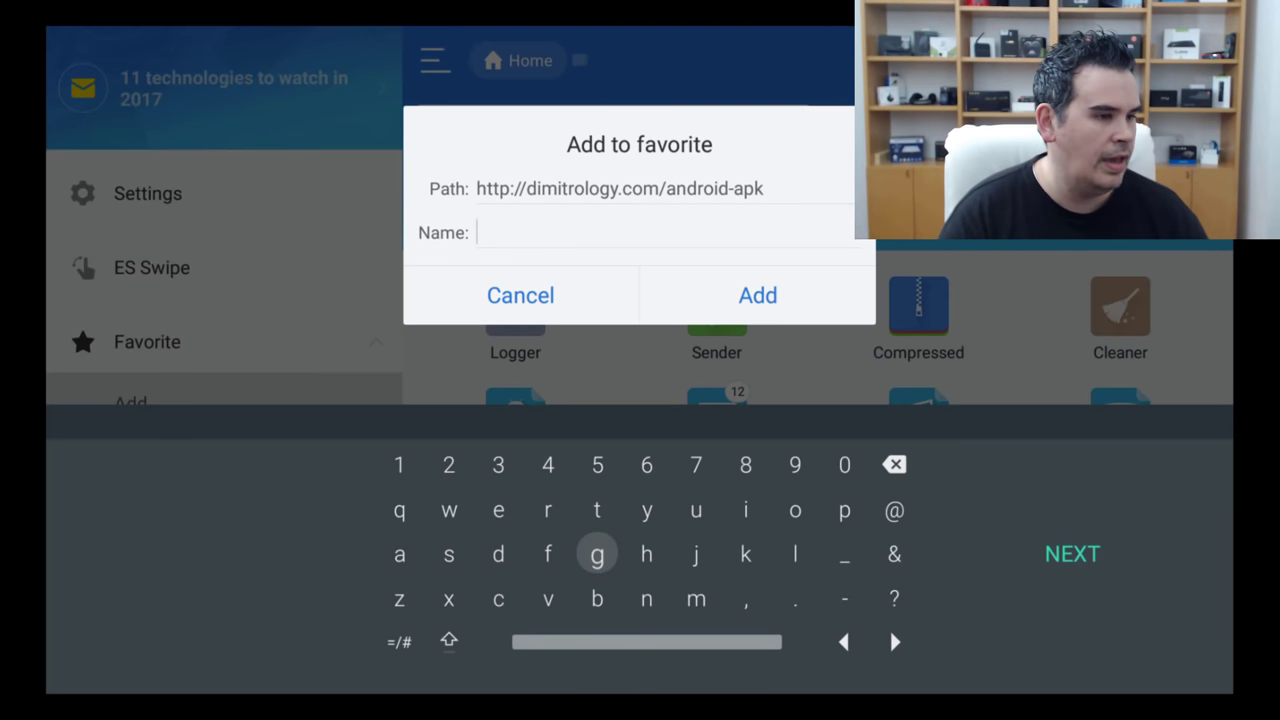
key("Left")
key("Left")
key("Return")
key("Up")
key("Right")
key("Right")
key("Right")
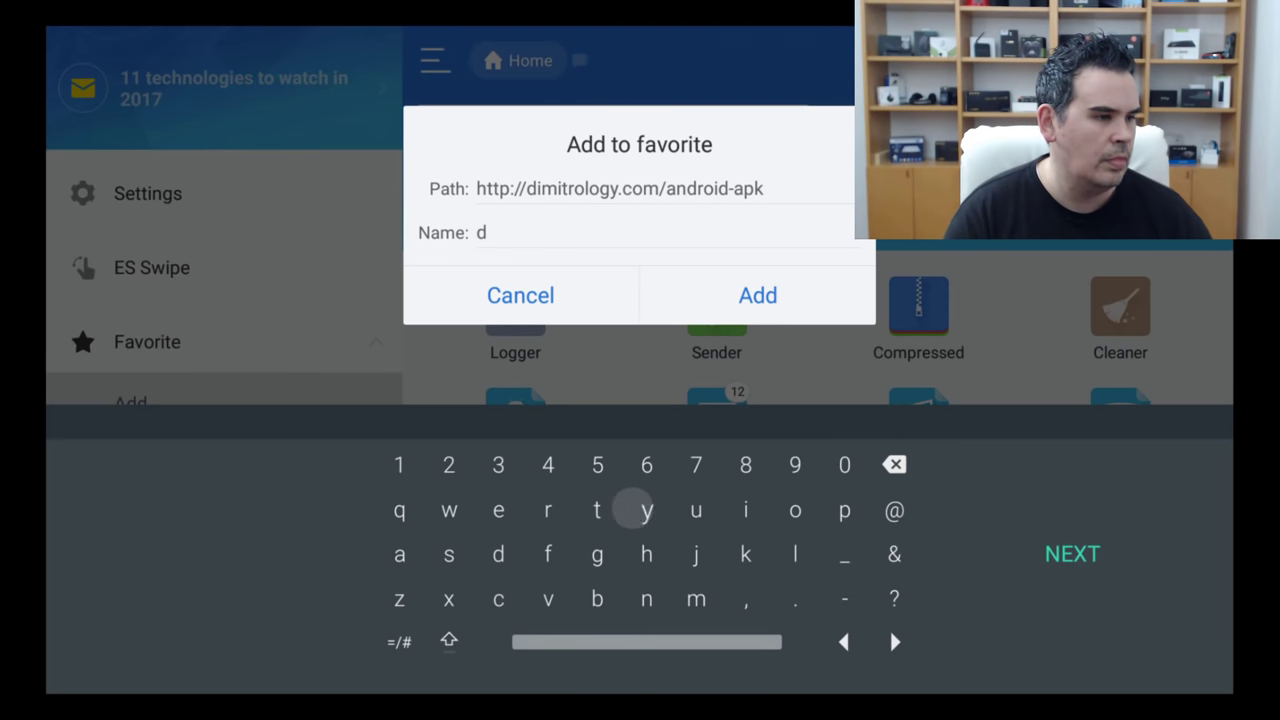
key("Right")
key("Right")
key("Return")
key("Down")
key("Down")
key("Left")
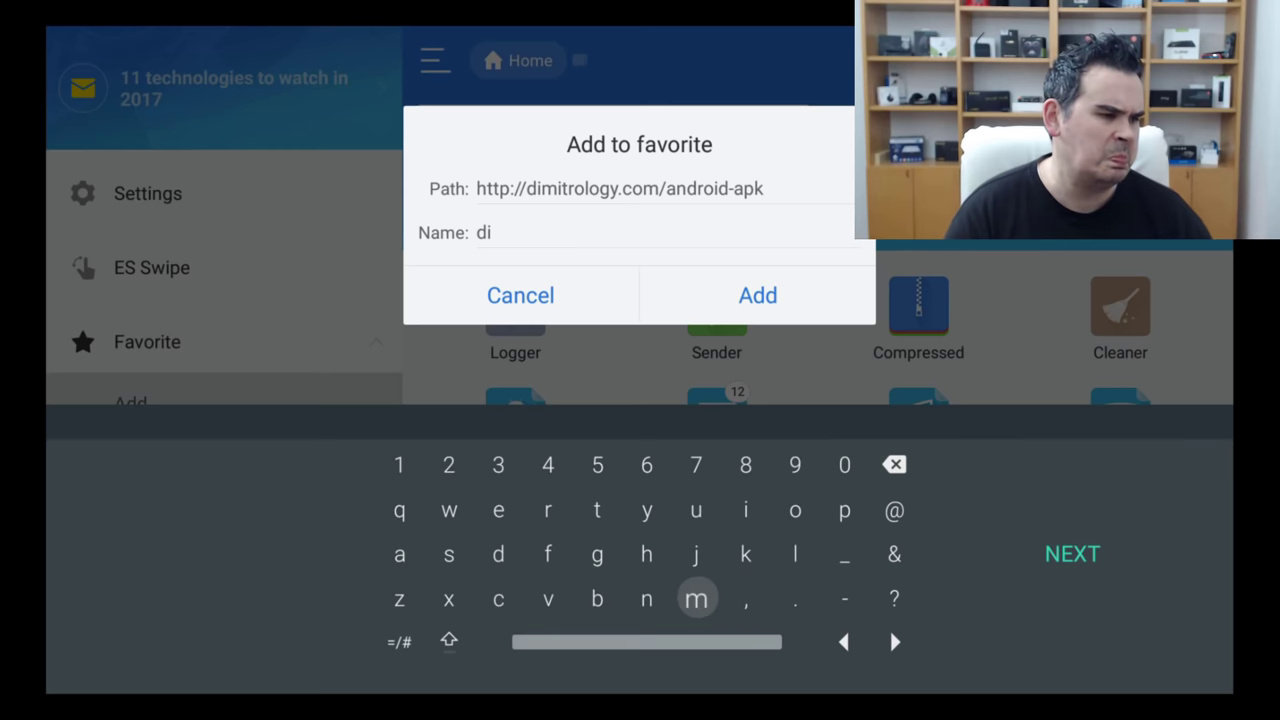
key("Return")
key("Up")
key("Up")
key("Right")
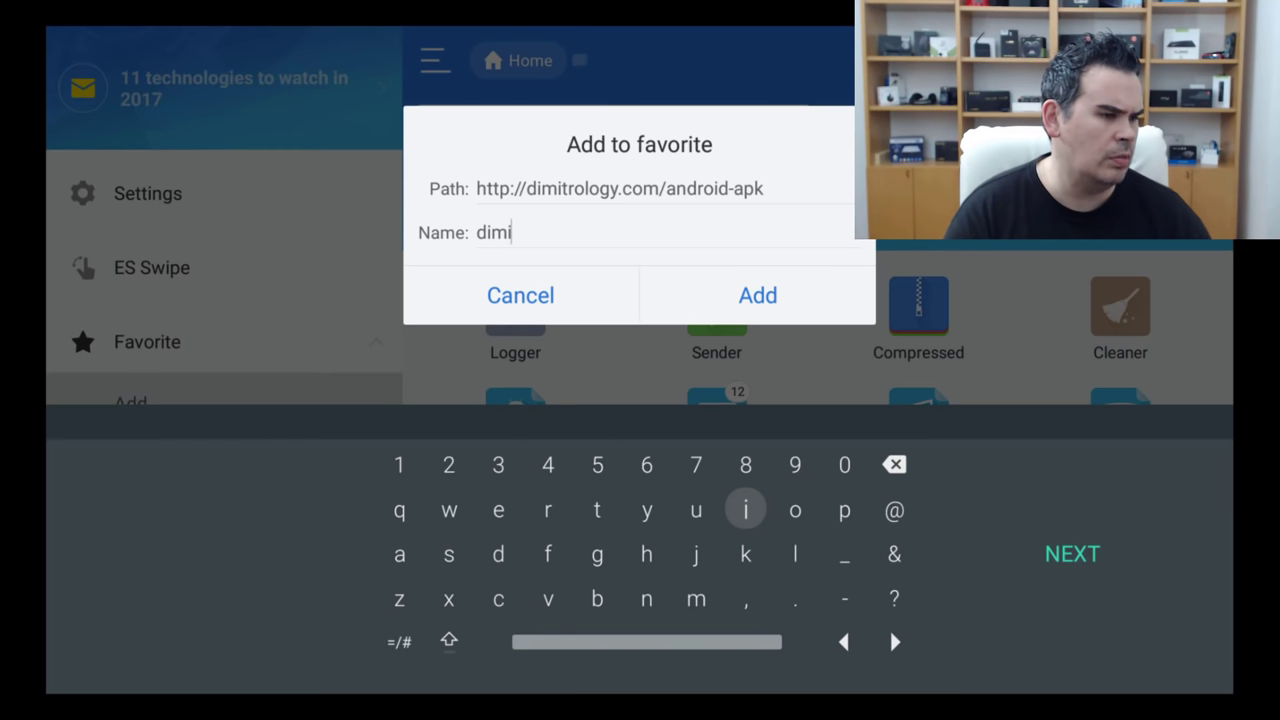
key("Down")
key("Right")
key("Right")
key("Right")
key("Right")
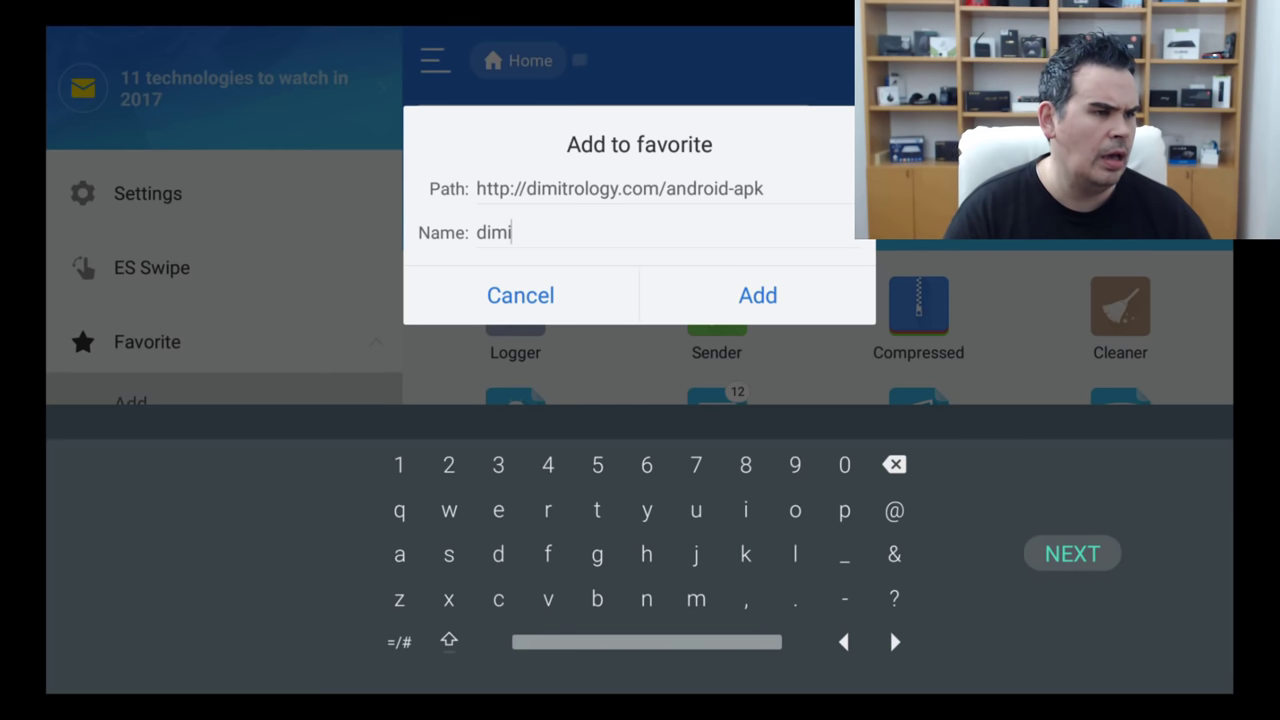
key("Return")
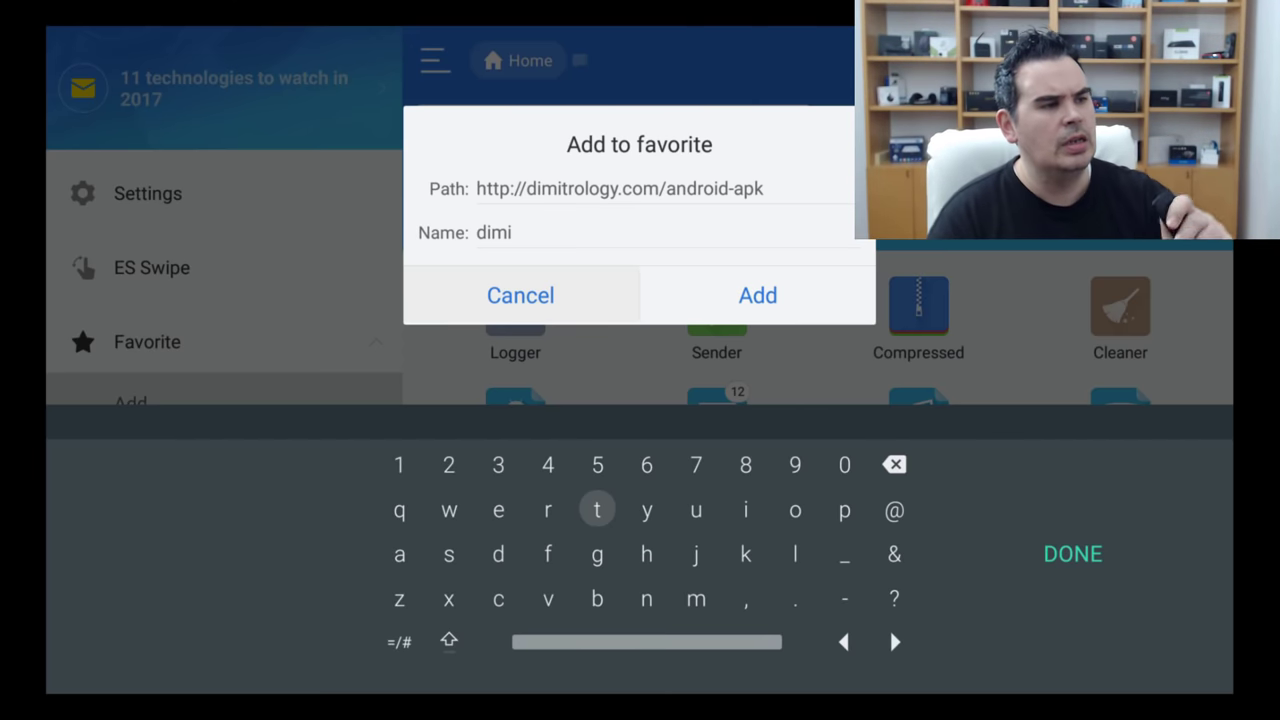
Step: Close the keyboard and add the 'dimi' bookmark
key("Right")
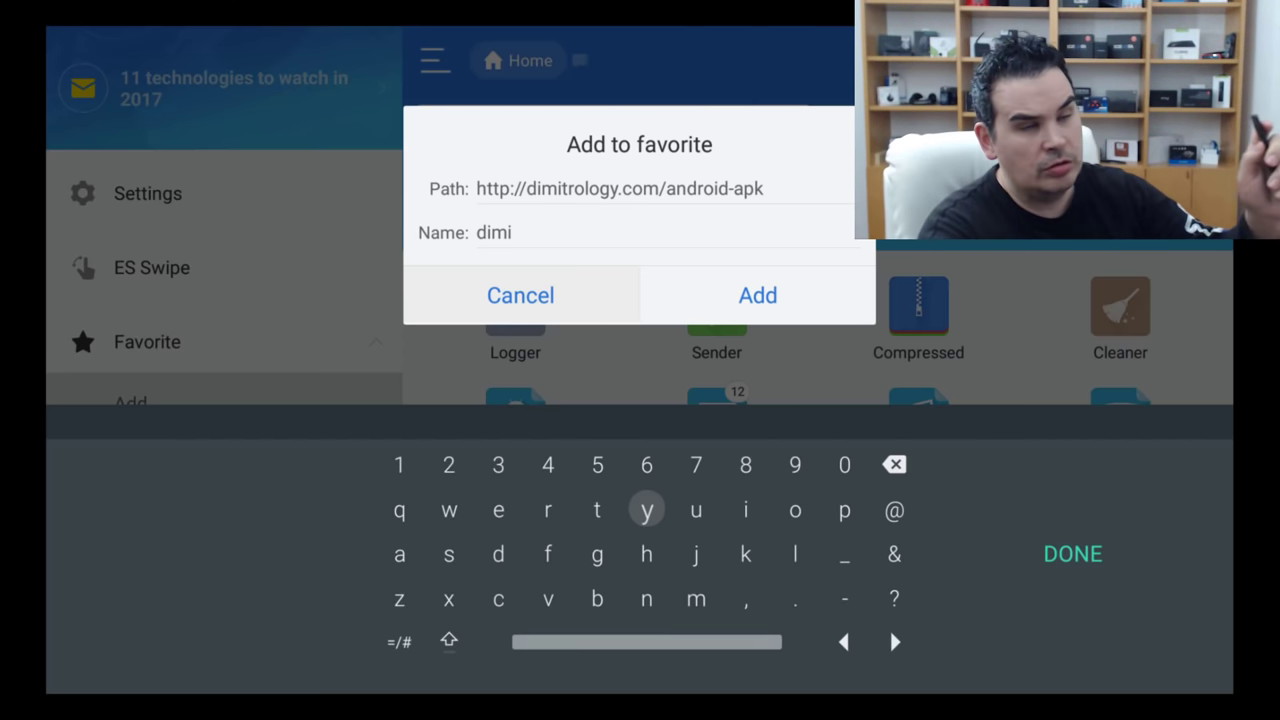
key("Escape")
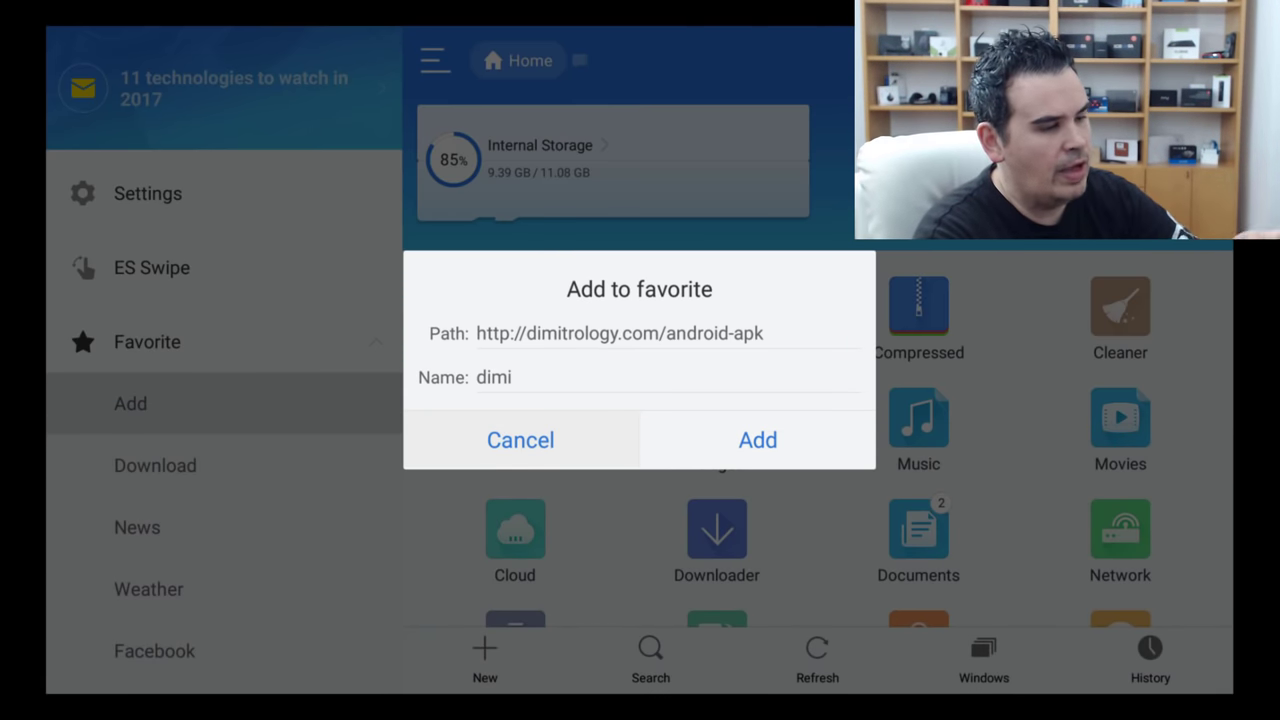
key("Right")
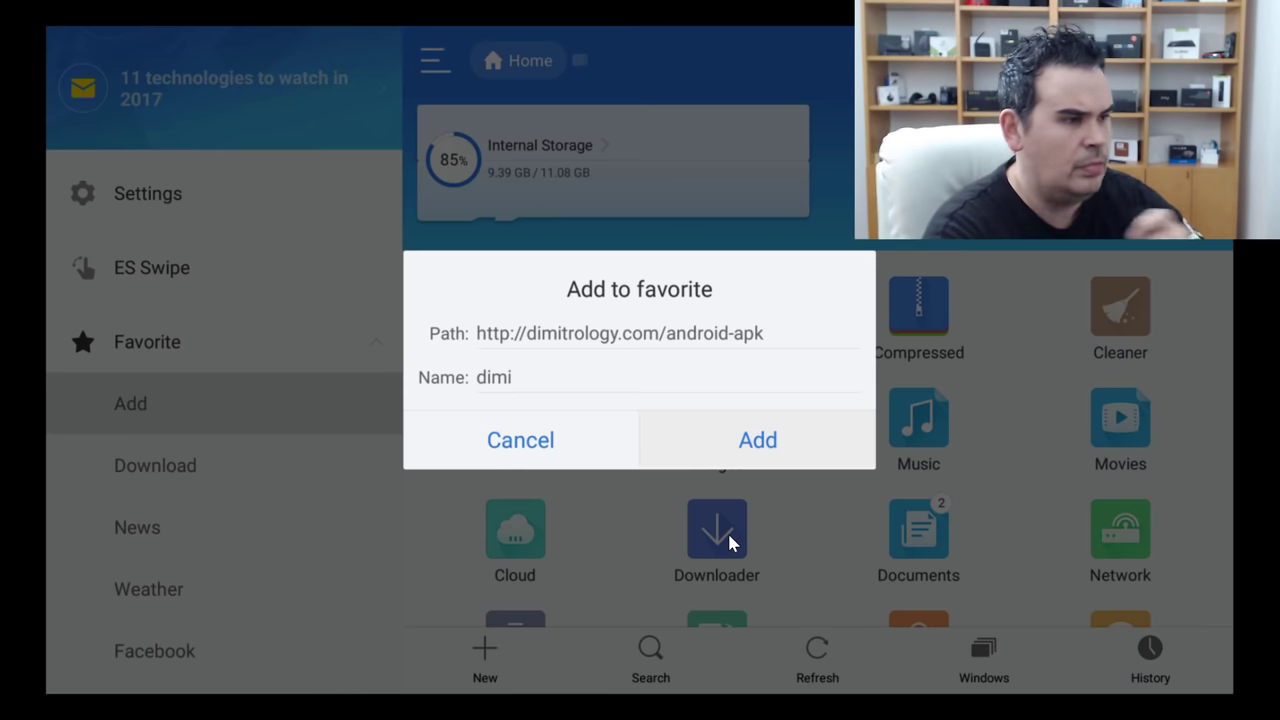
key("Return")
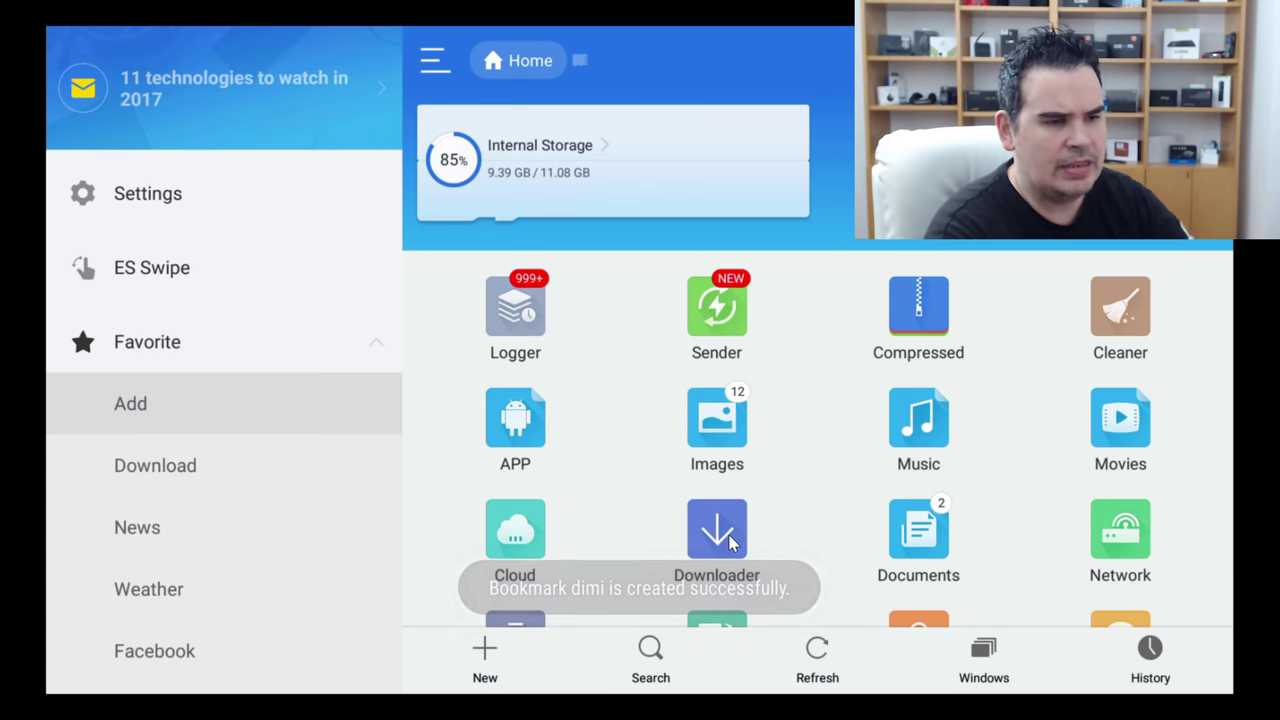
Step: Open the 'dimi' favorite from the sidebar to load the Dimitrology Android APK page
key("Down")
key("Down")
key("Down")
key("Down")
key("Down")
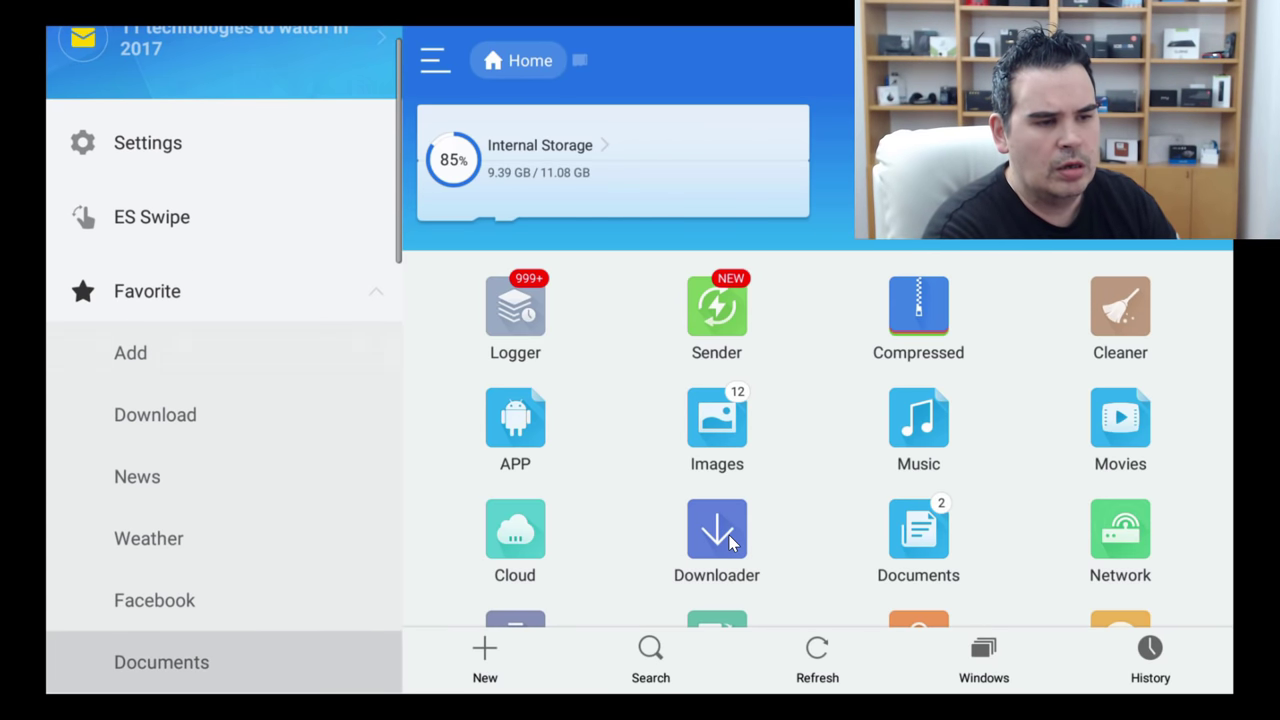
key("Down")
key("Down")
key("Down")
key("Down")
key("Down")
key("Down")
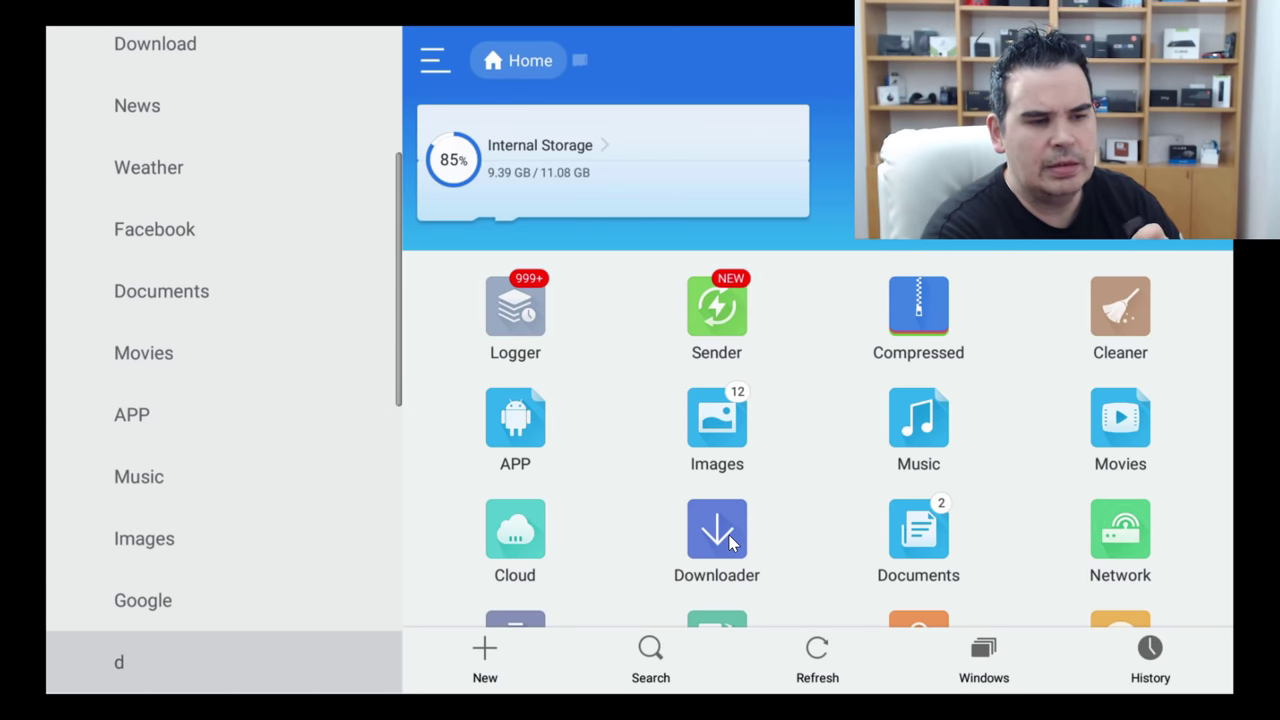
key("Down")
key("Down")
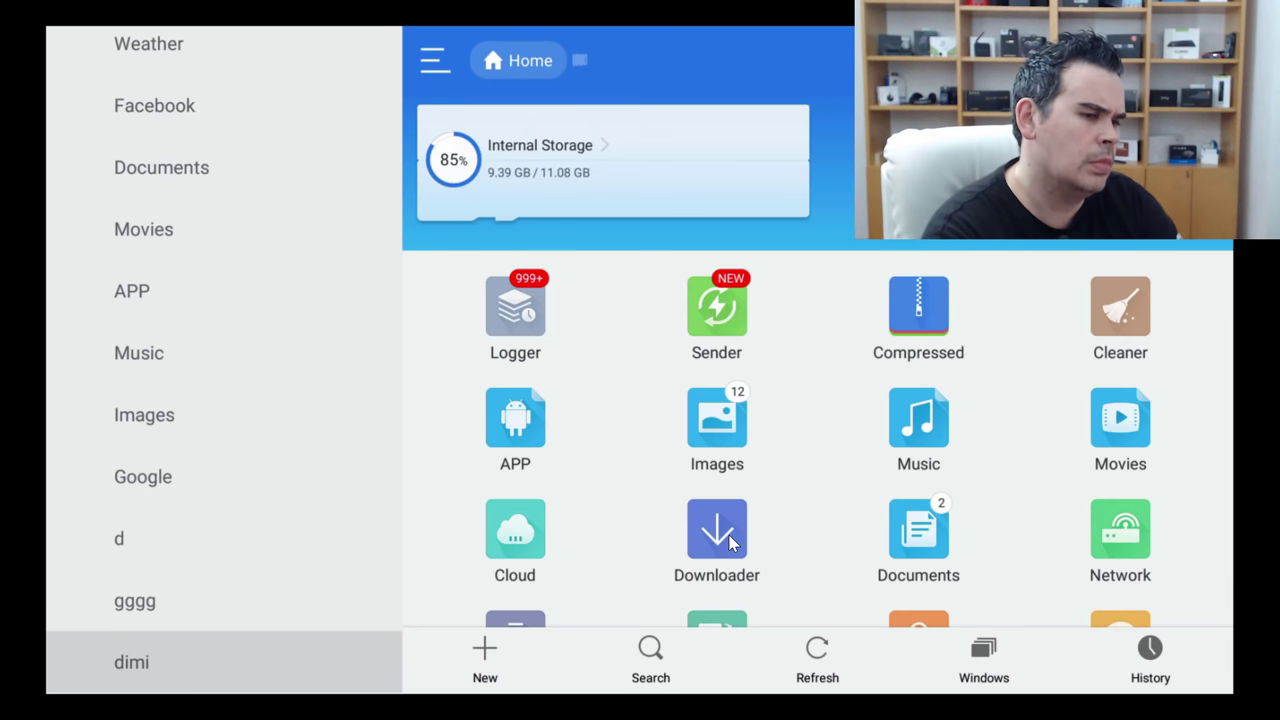
key("Return")
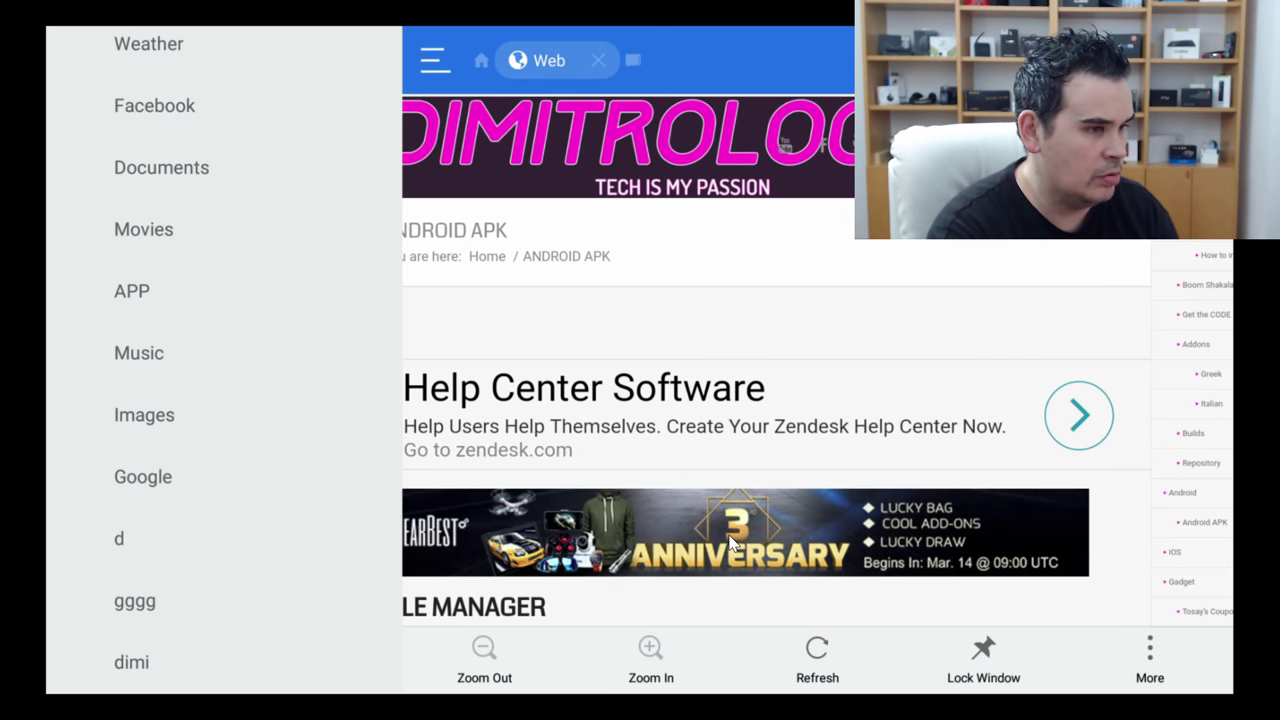
Step: Scroll the Dimitrology page down and back up to reach the Opera Browser Android TV download
scroll(730, 543, "down", 3)
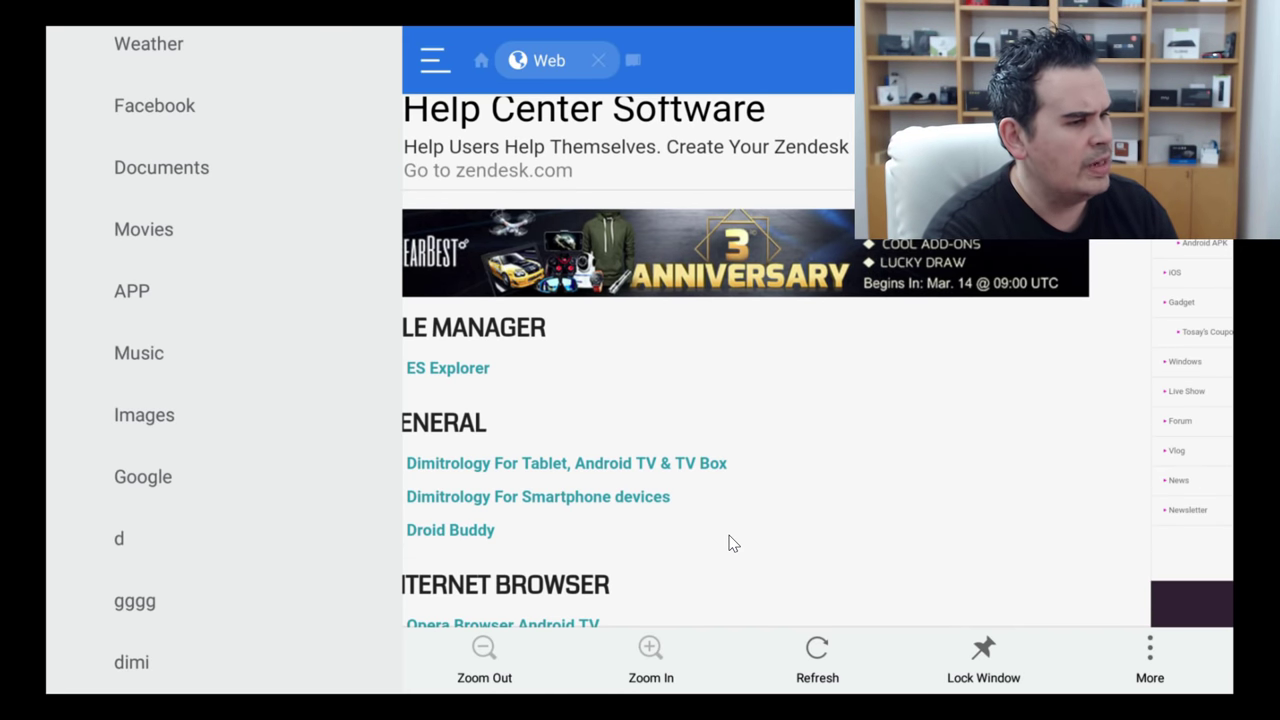
scroll(730, 543, "down", 1)
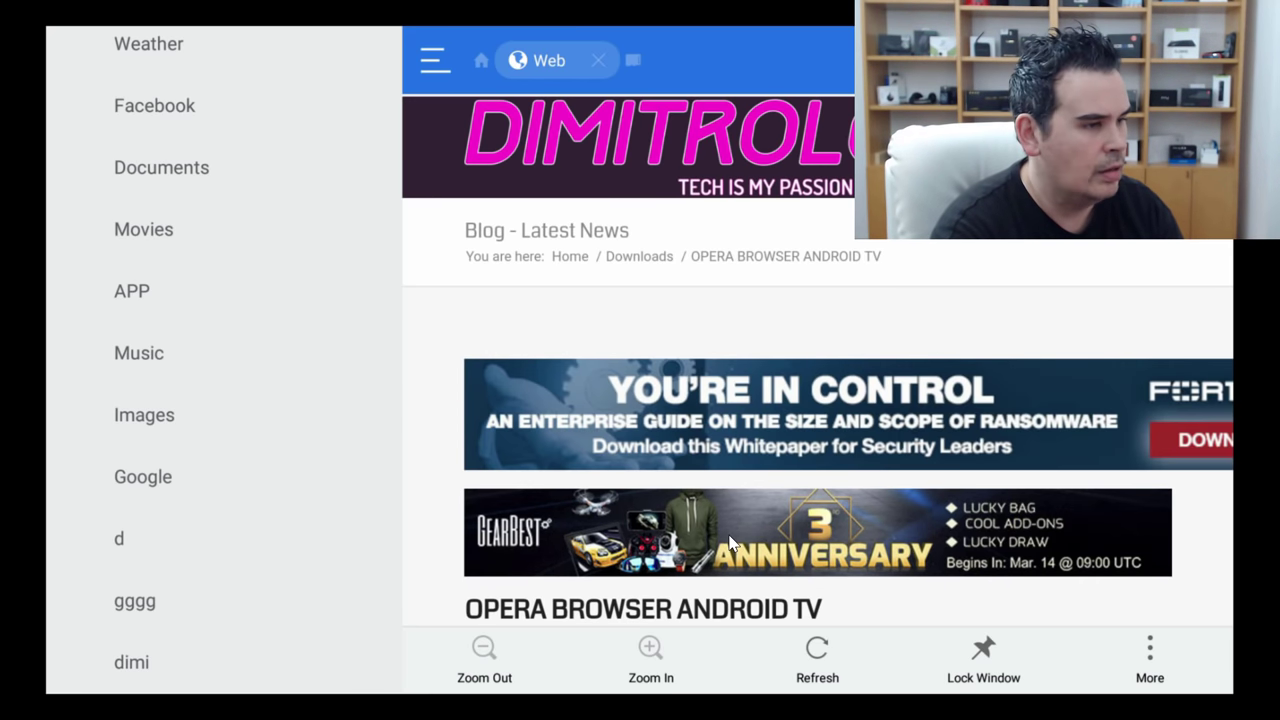
scroll(730, 543, "down", 5)
scroll(730, 543, "down", 5)
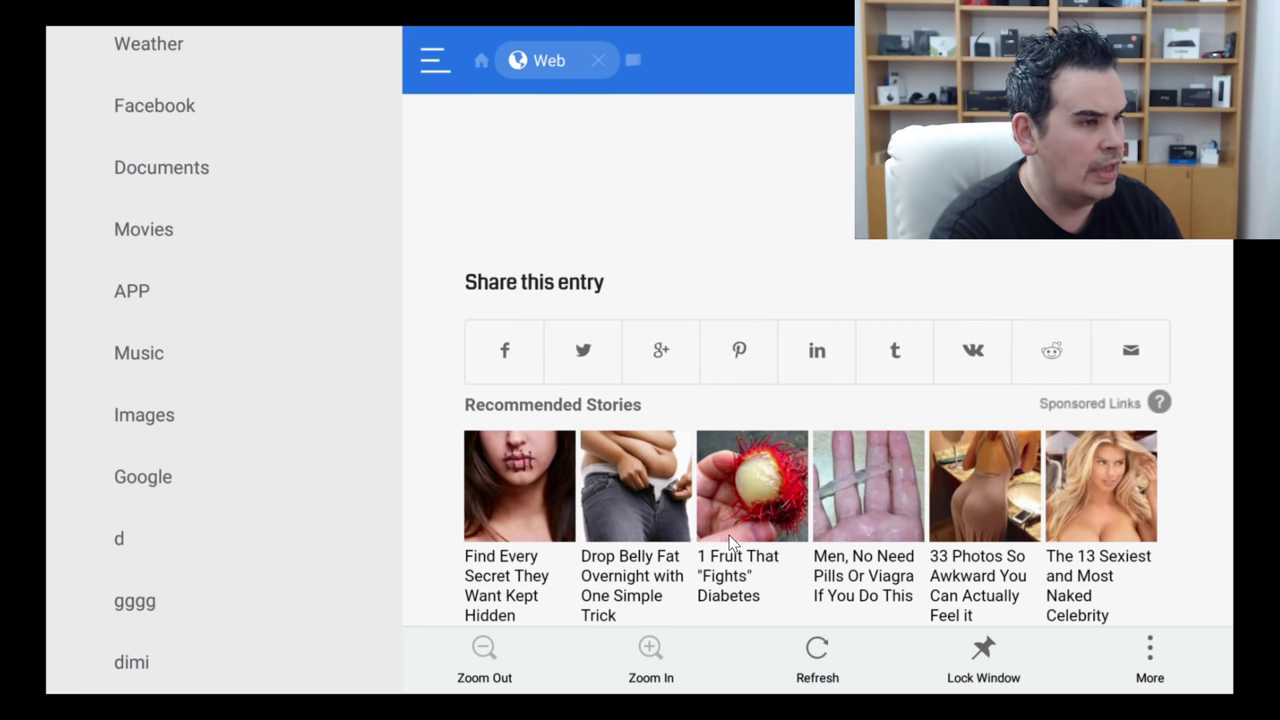
scroll(730, 543, "up", 4)
scroll(730, 543, "up", 1)
scroll(730, 543, "up", 1)
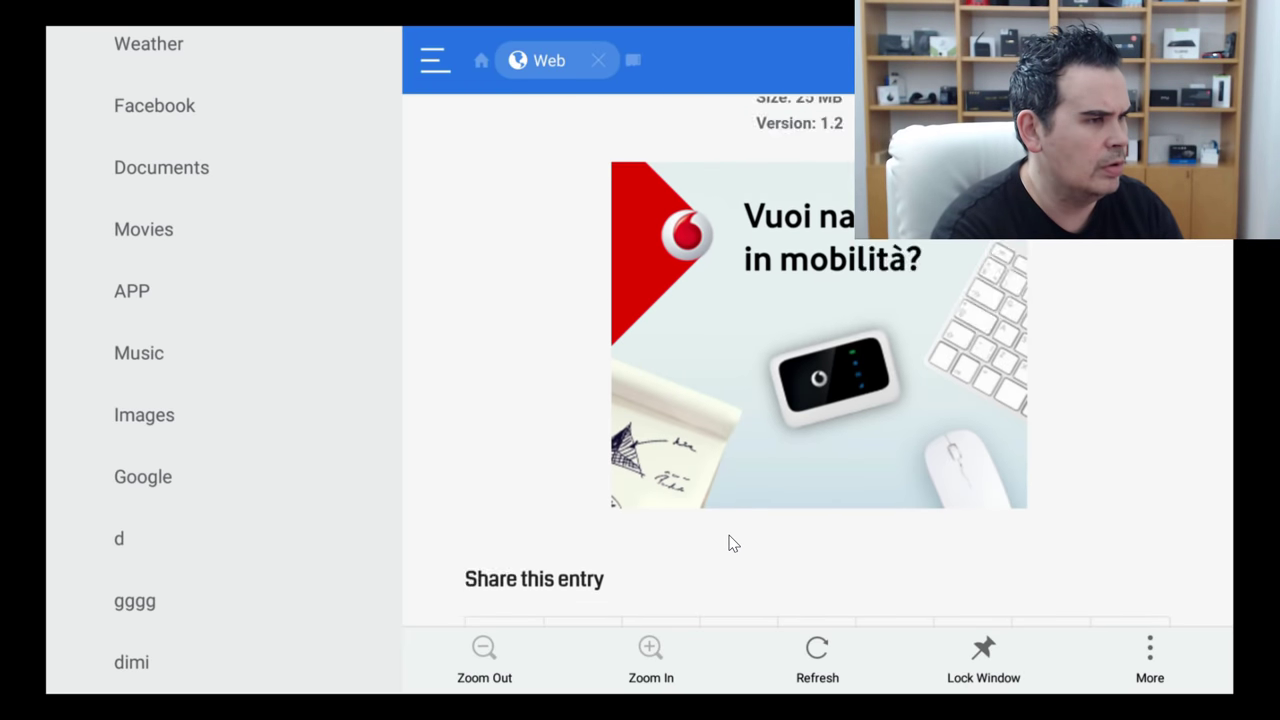
scroll(730, 543, "up", 7)
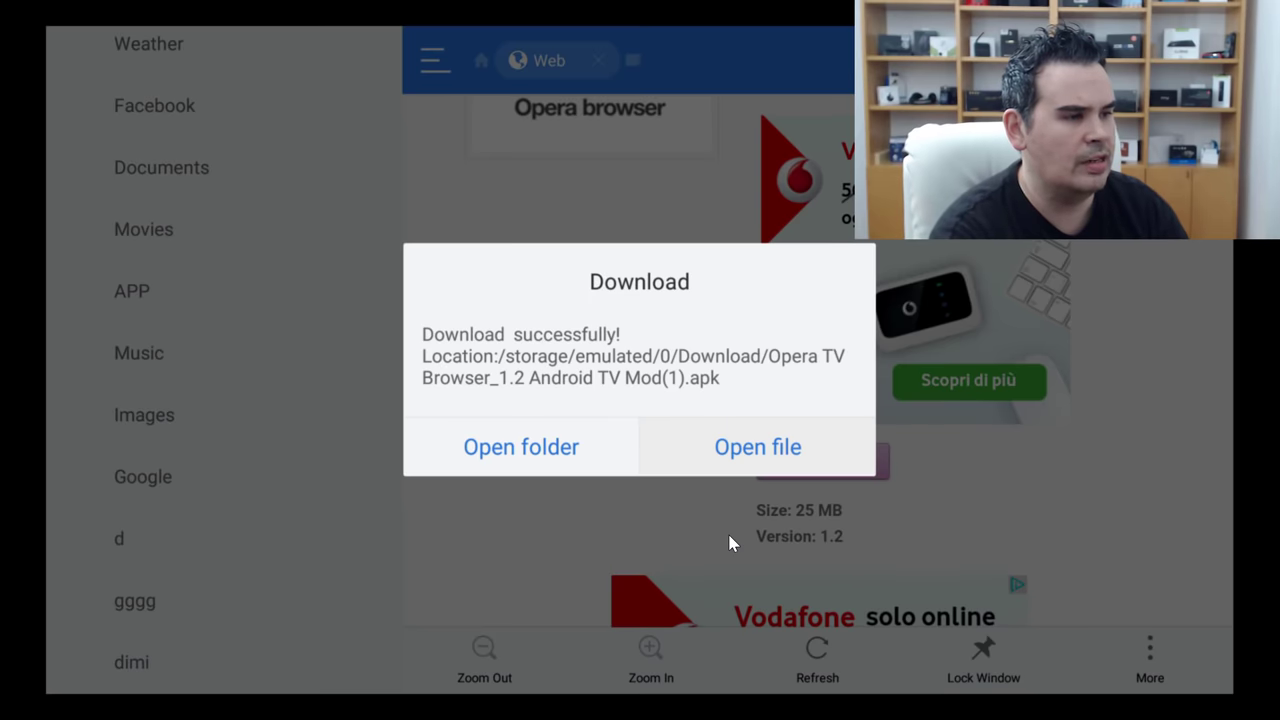
Step: Open the downloaded Opera TV Browser APK and install it after reviewing all its permissions
key("Return")
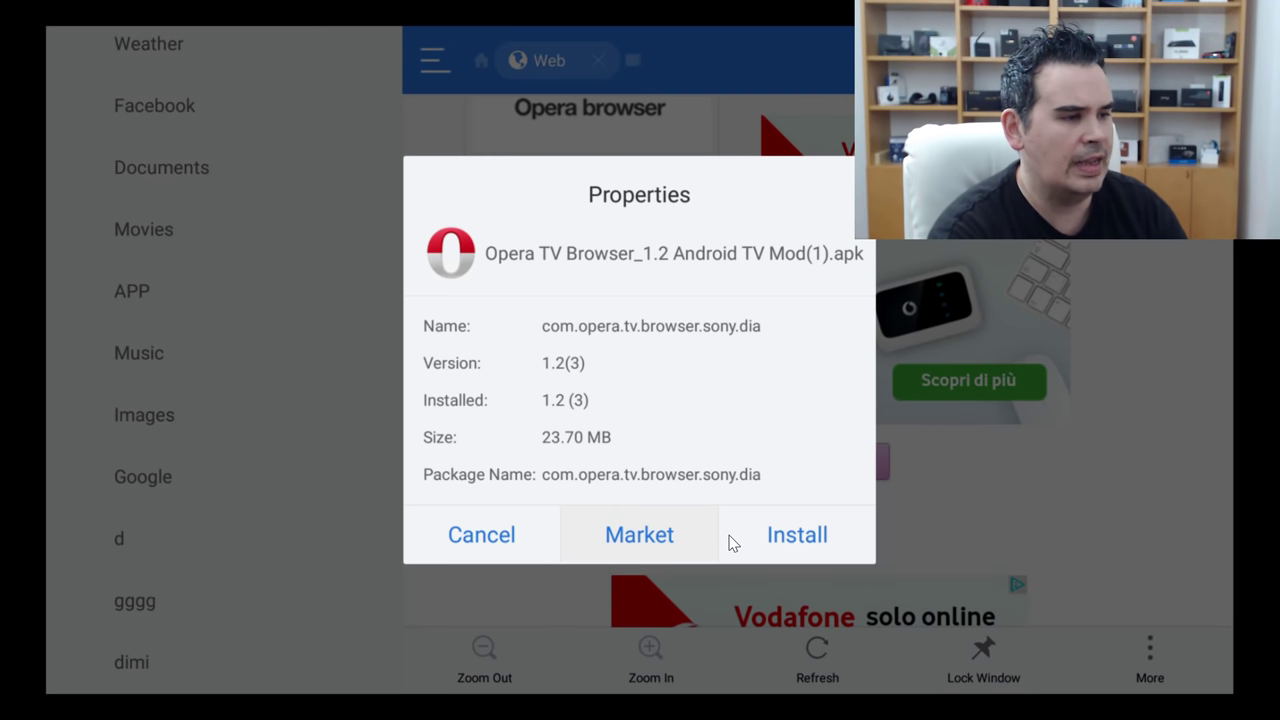
left_click(729, 538)
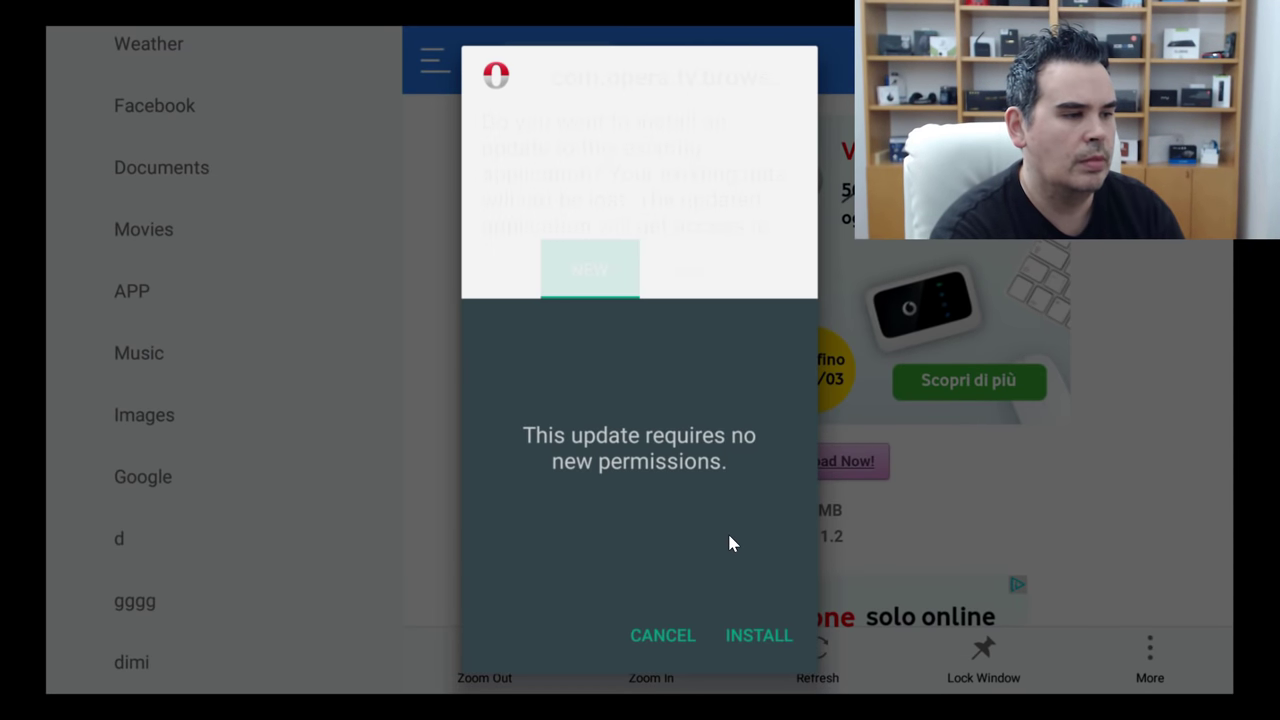
key("Right")
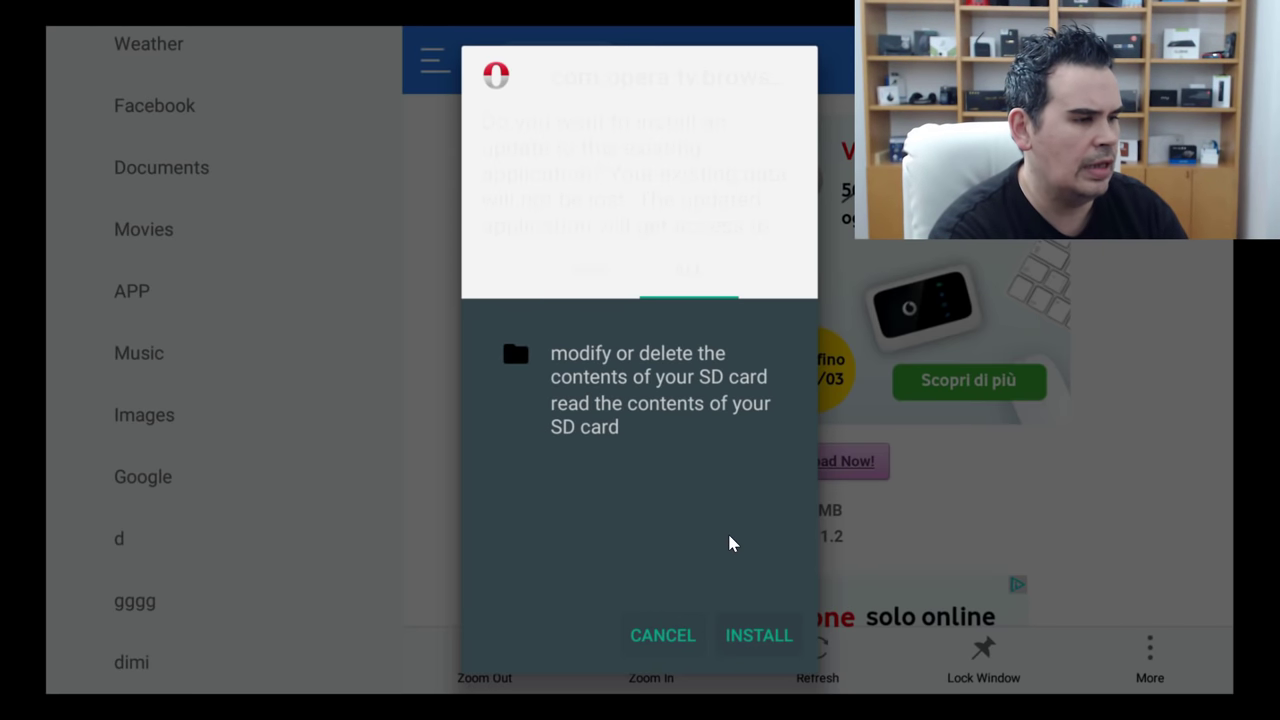
key("Return")
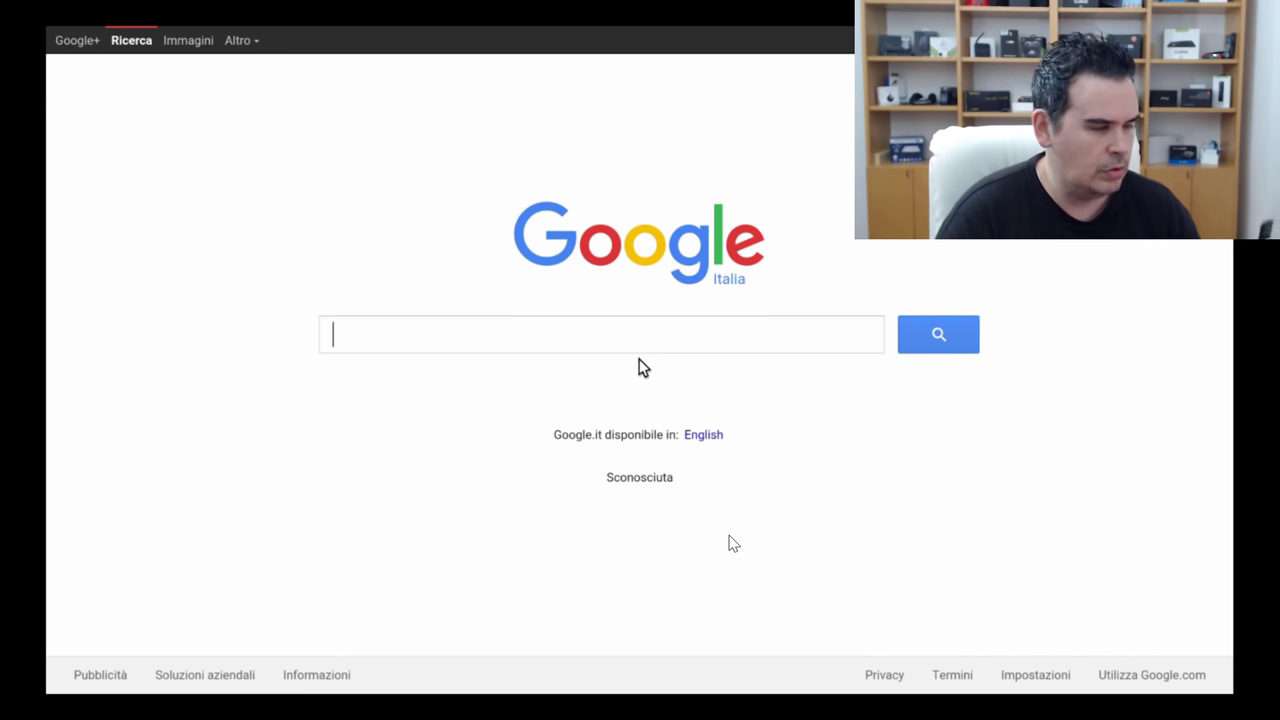
Step: From the home screen, launch the Opera Browser tile two places along the Apps row
key("Home")
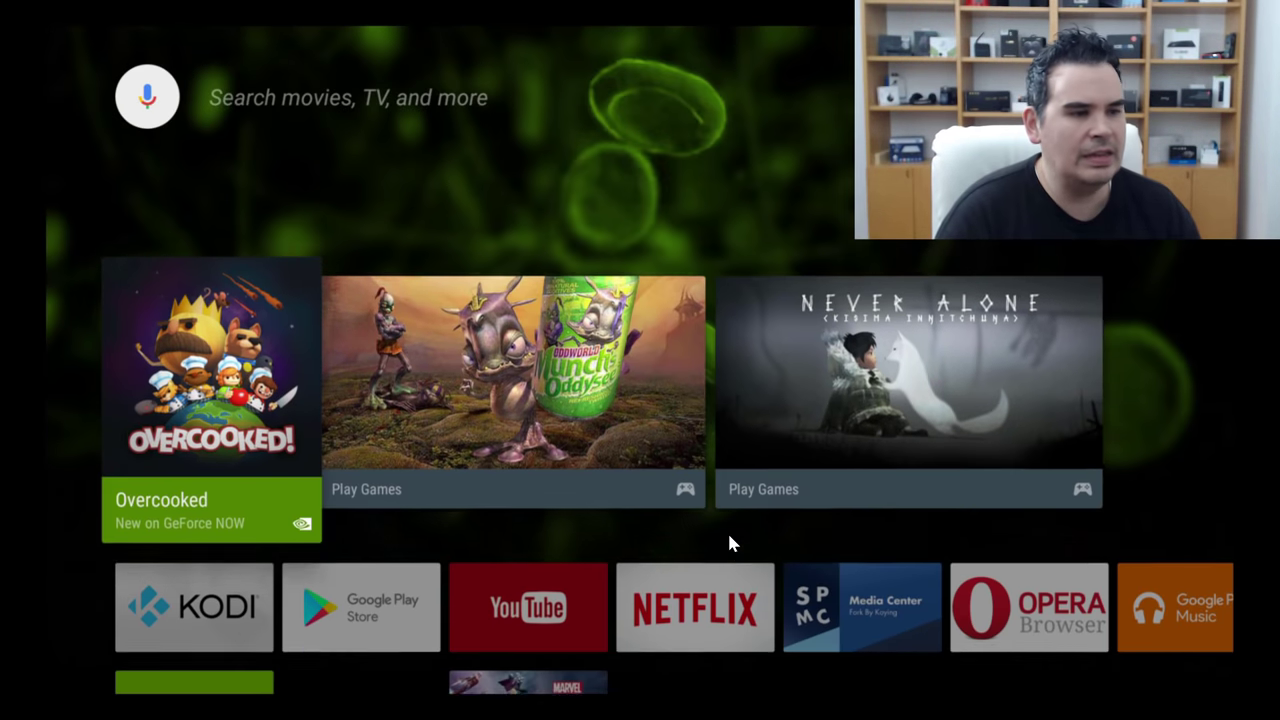
key("Right")
key("Right")
key("Right")
key("Right")
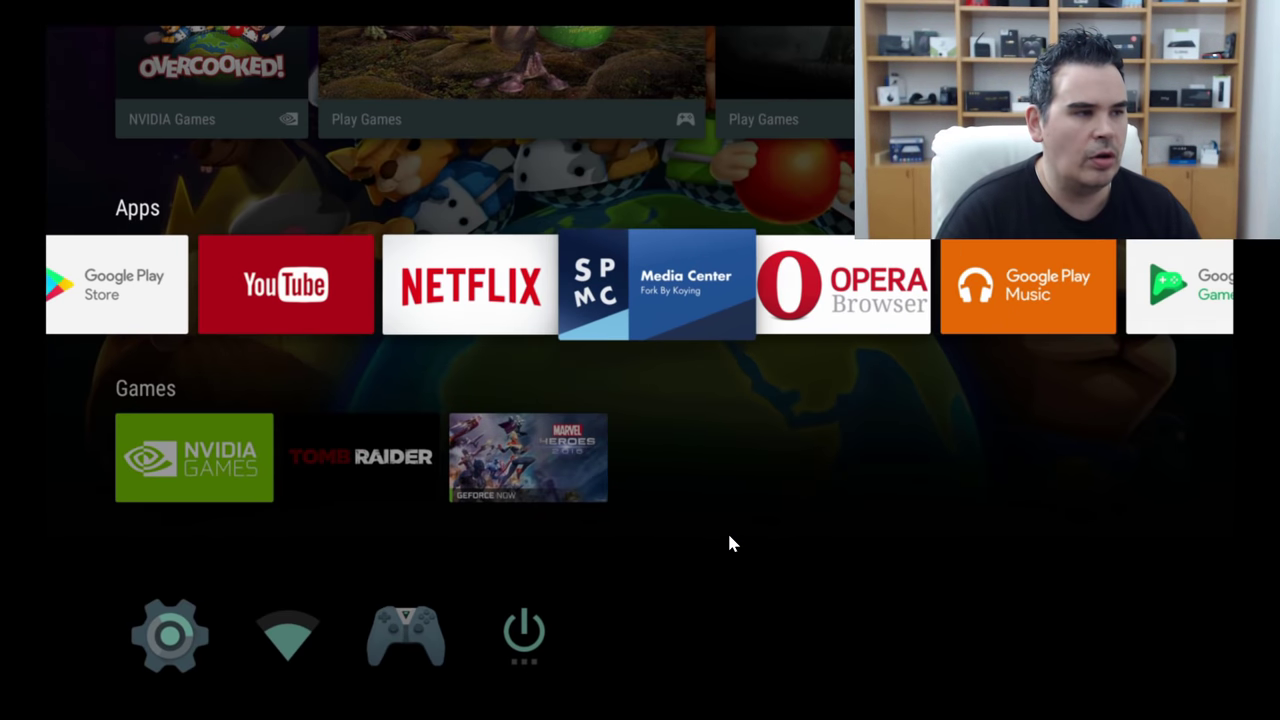
key("Right")
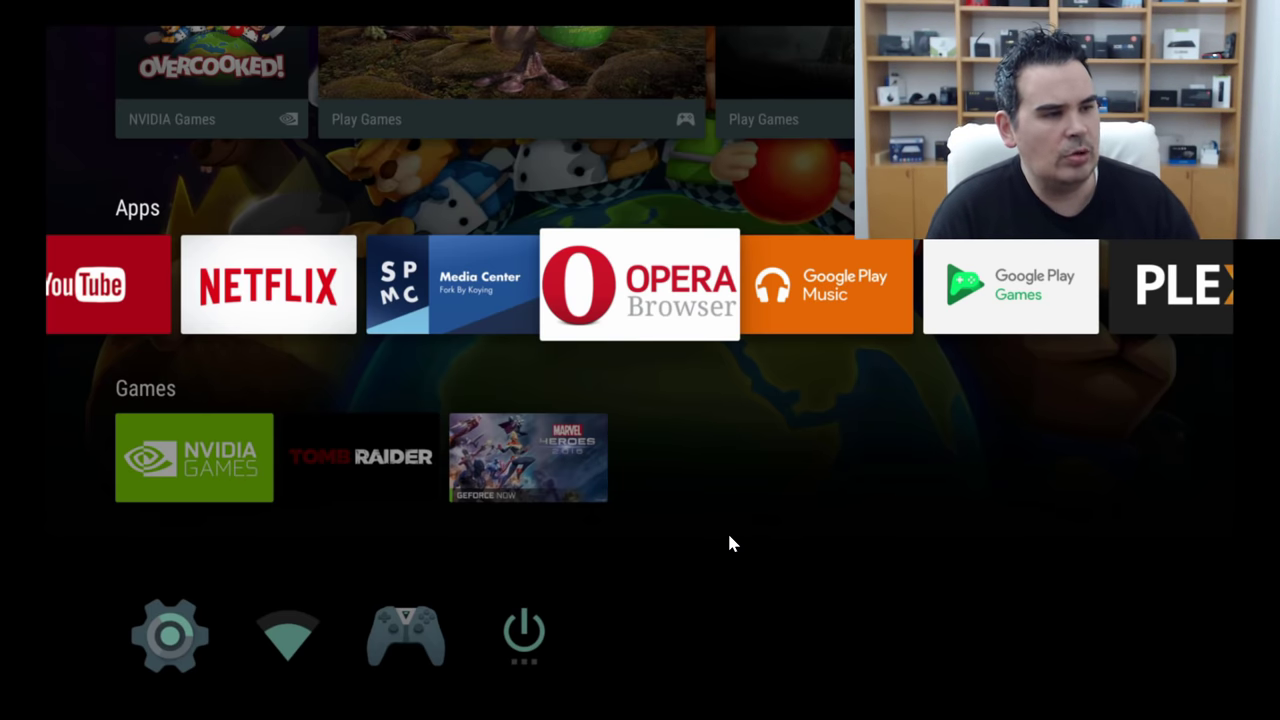
key("Return")
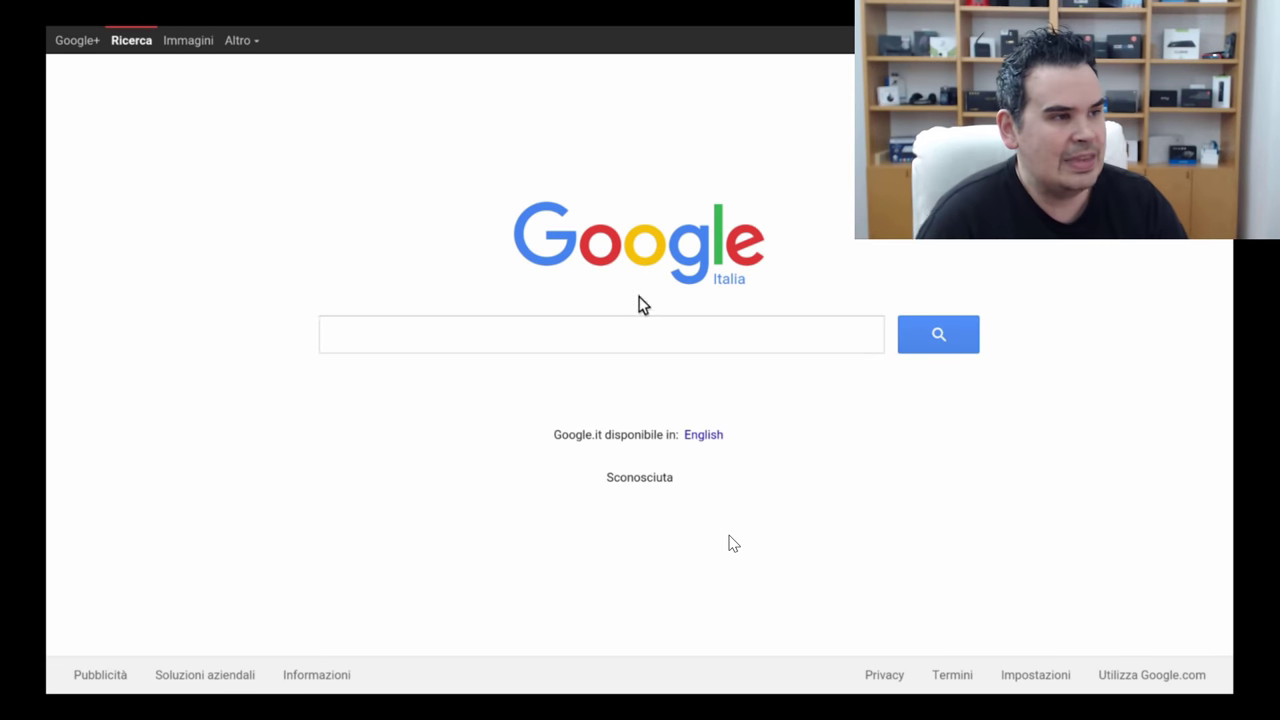
key("Menu")
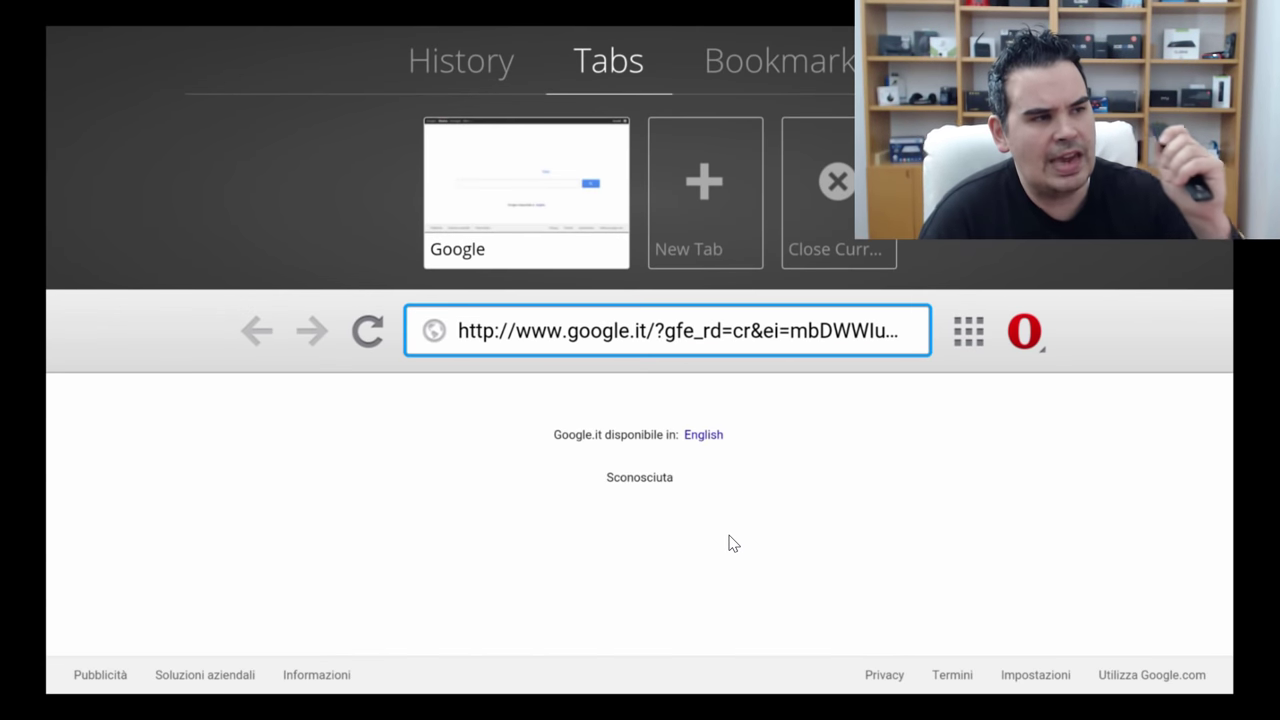
key("Left")
key("Up")
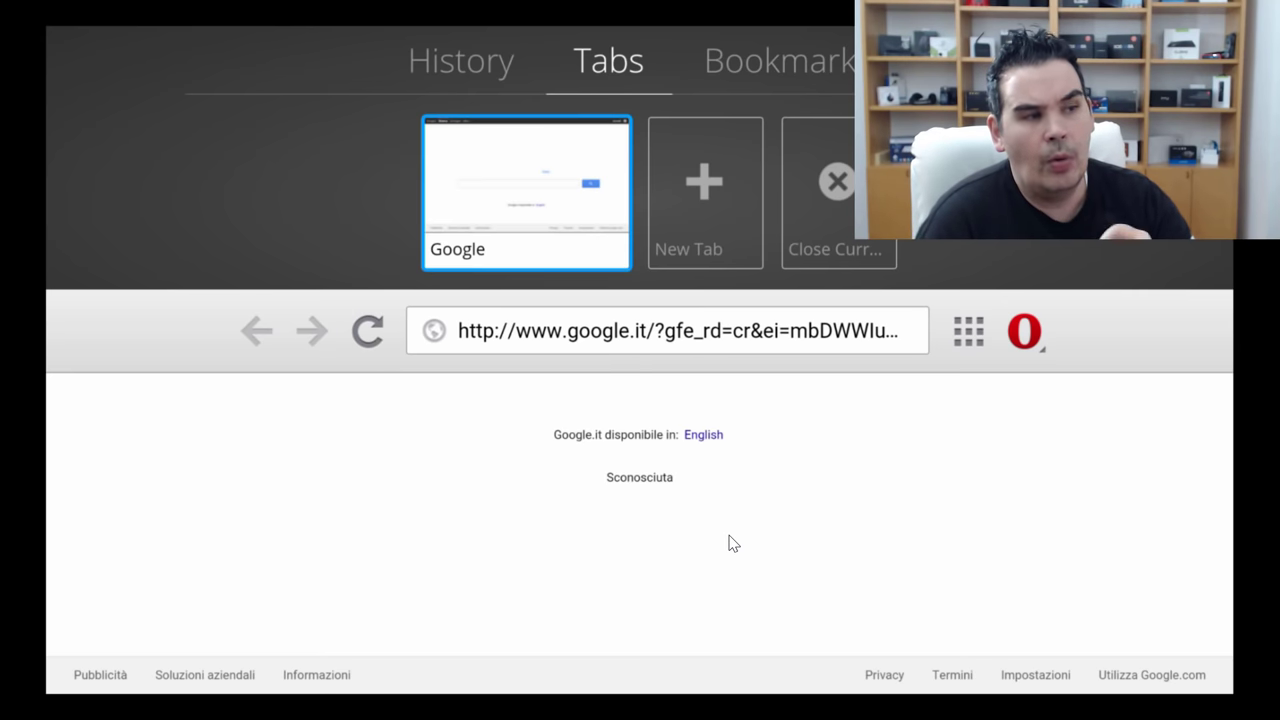
key("Up")
key("Left")
key("Right")
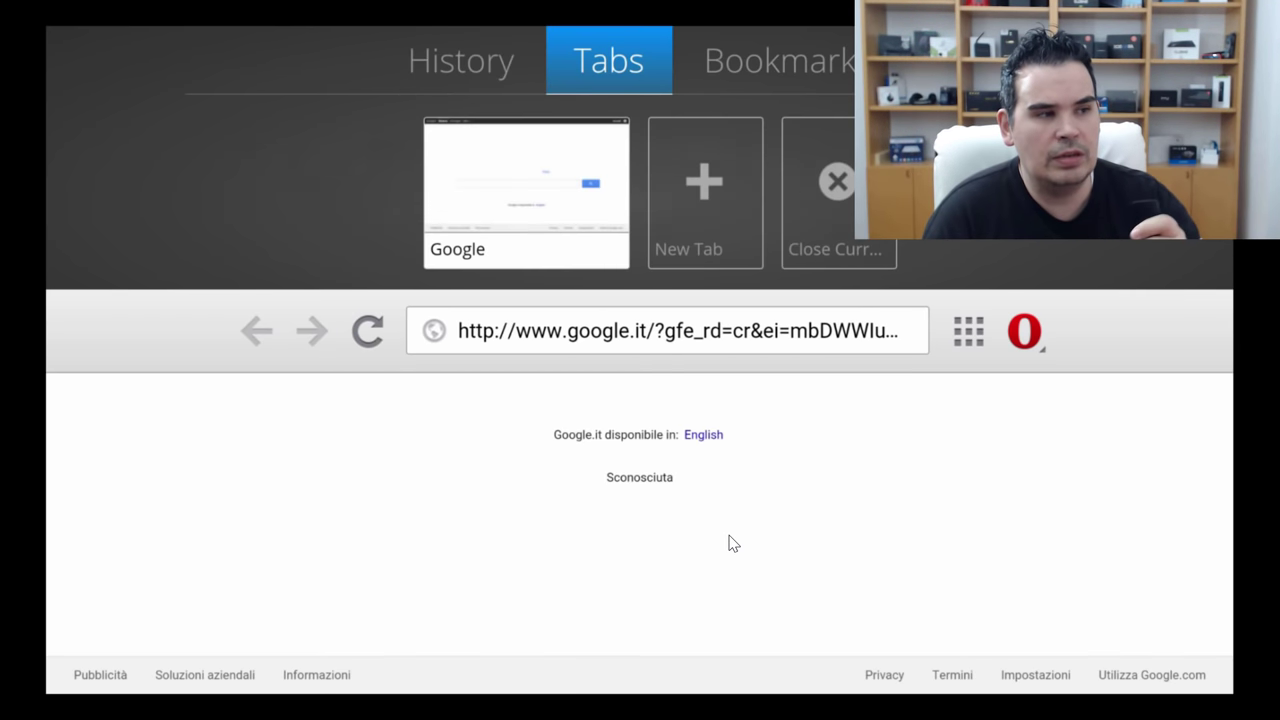
key("Right")
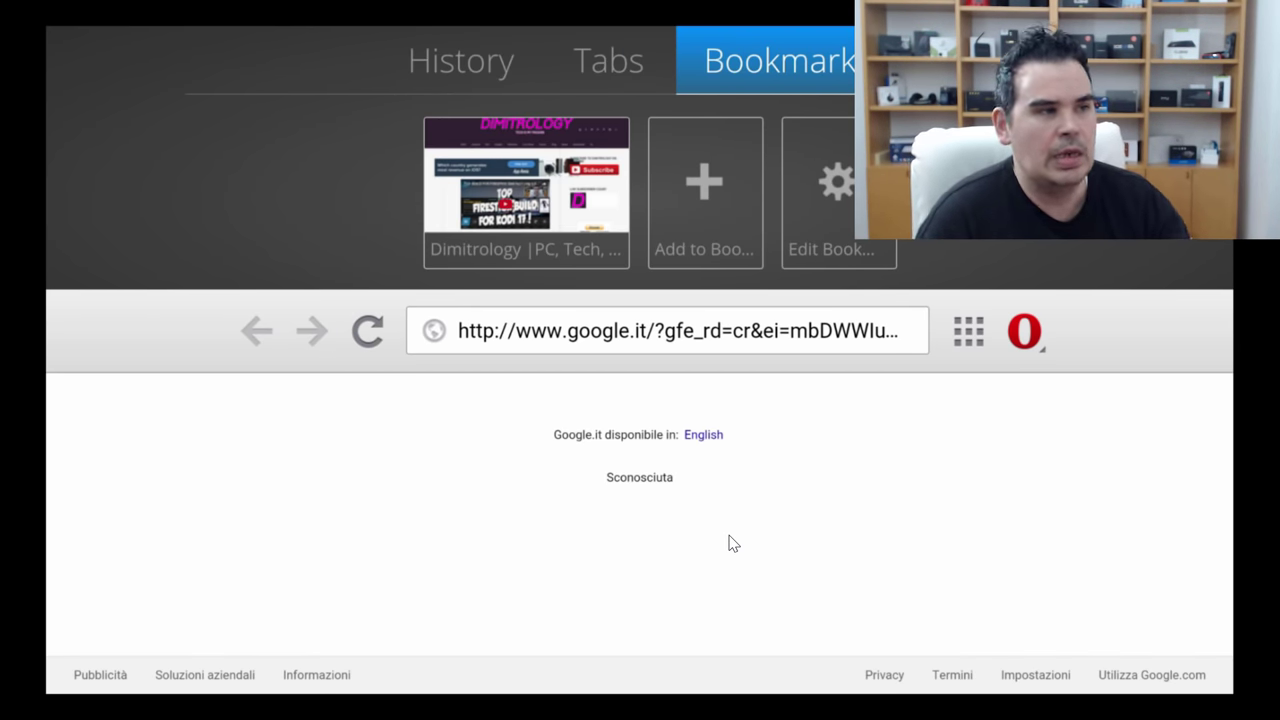
key("Down")
key("Up")
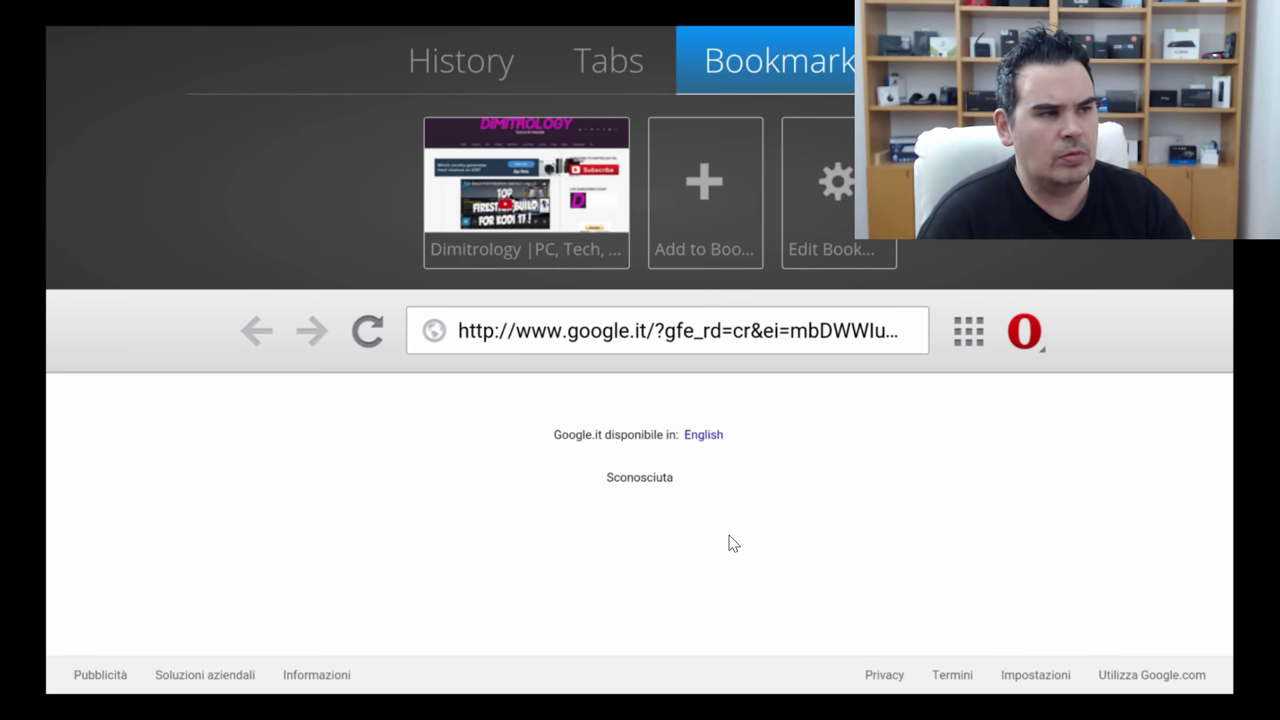
key("Left")
key("Left")
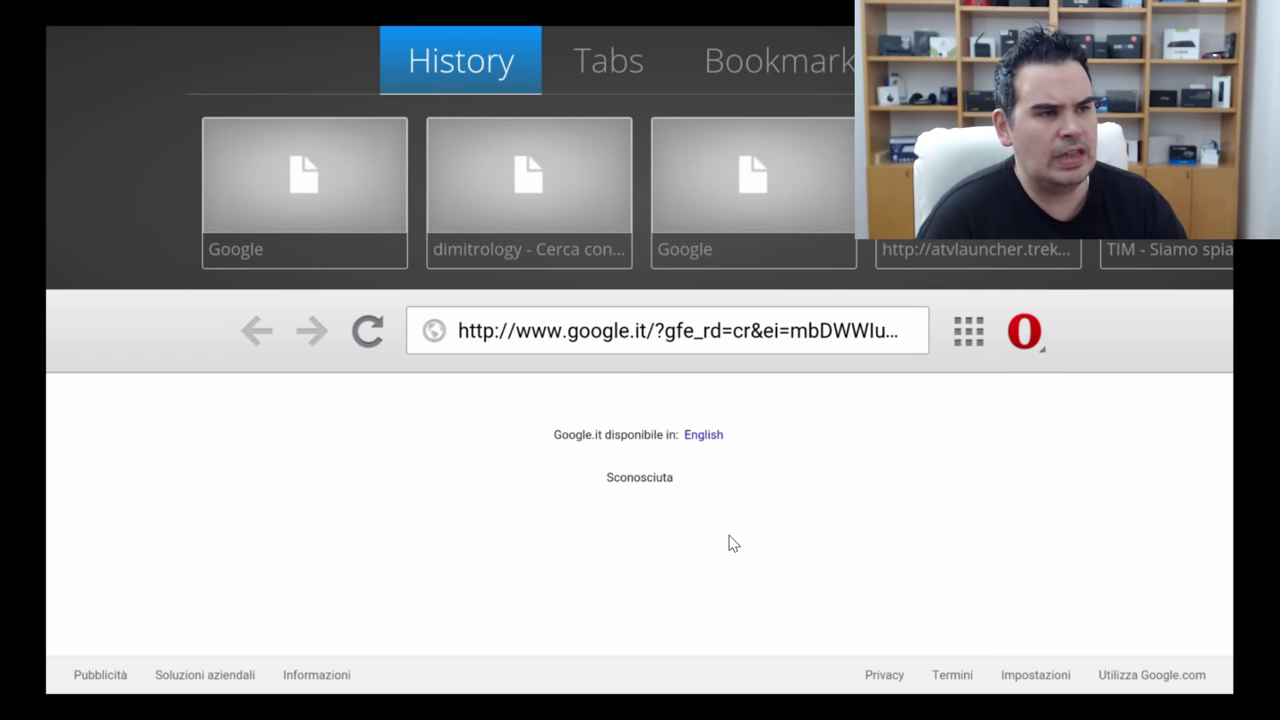
key("Left")
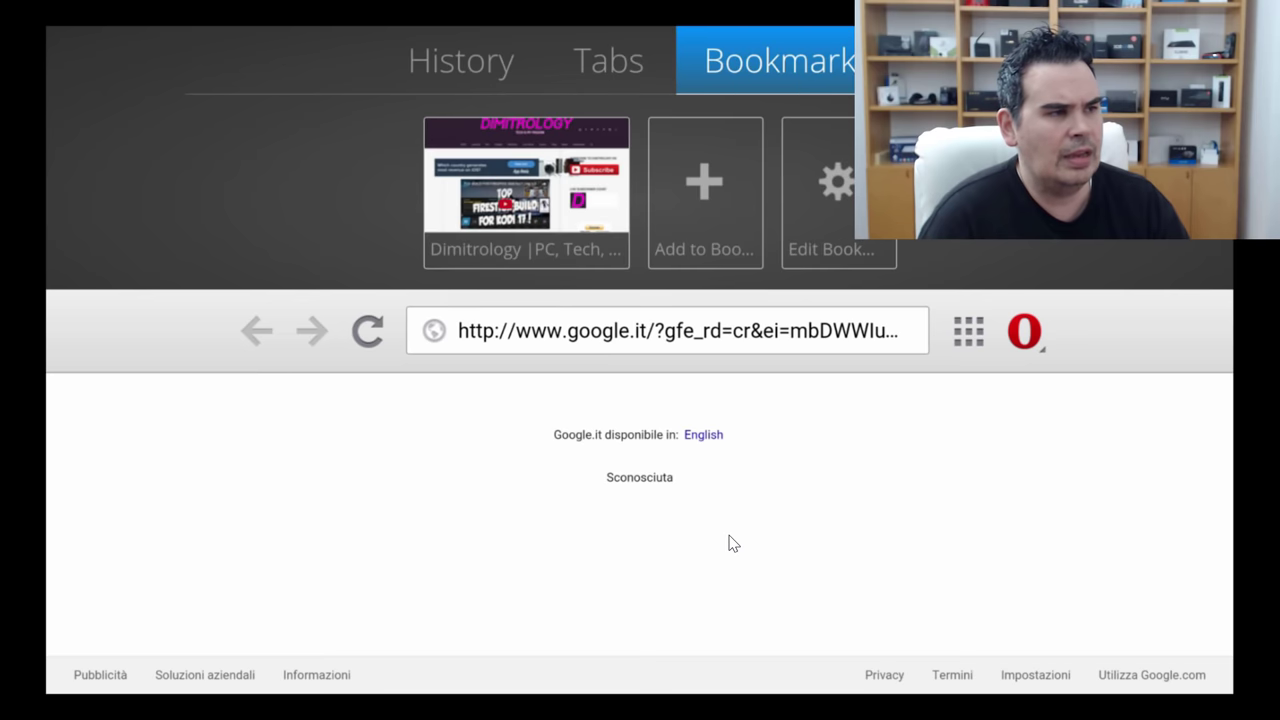
key("Down")
key("Escape")
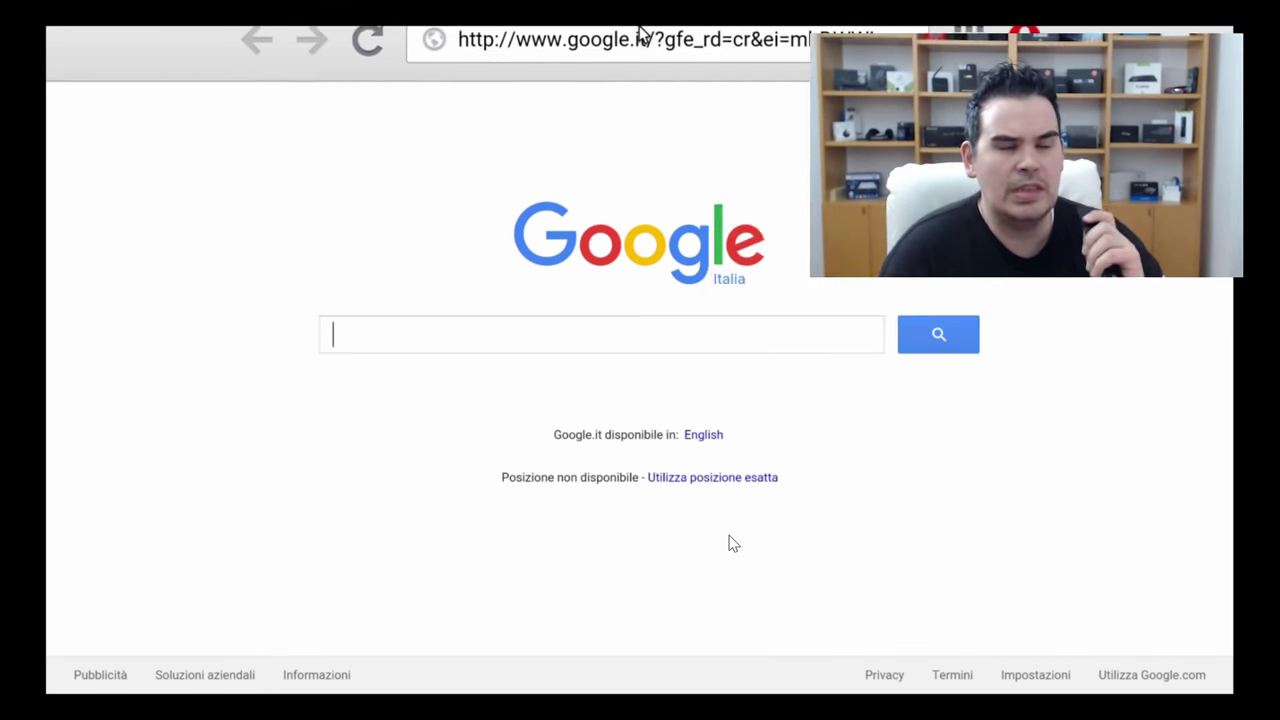